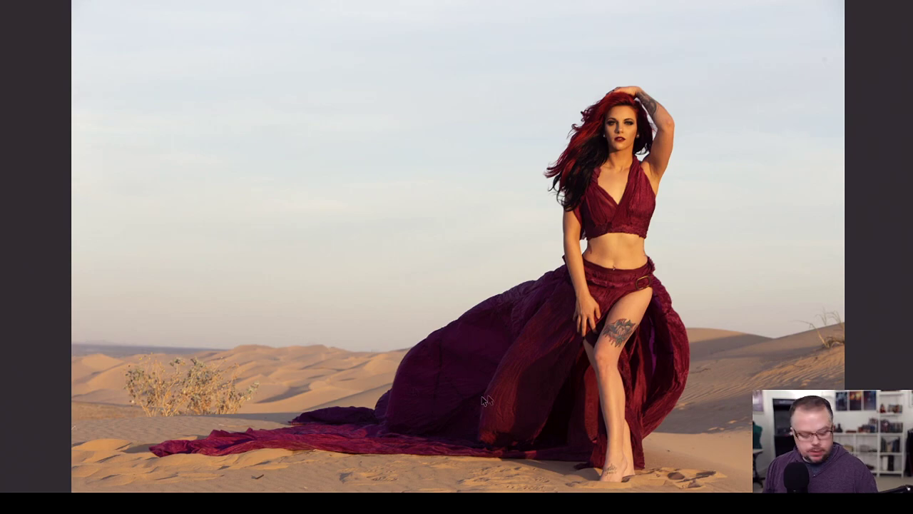
Examine the desert model photos in full-screen preview, comparing the arm poses and the flow of the dress, and return to the thumbnails
key("F1")
key("F1")
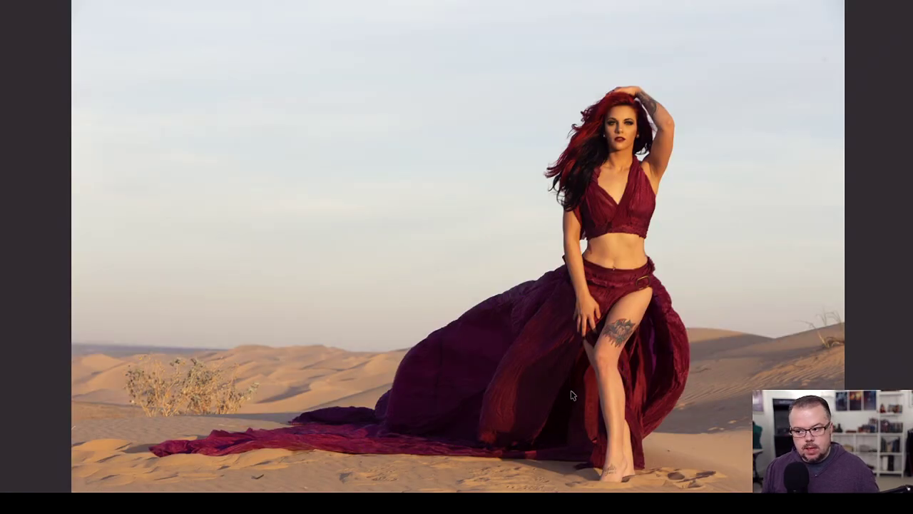
key("Right")
key("Right")
key("Right")
key("Right")
key("Right")
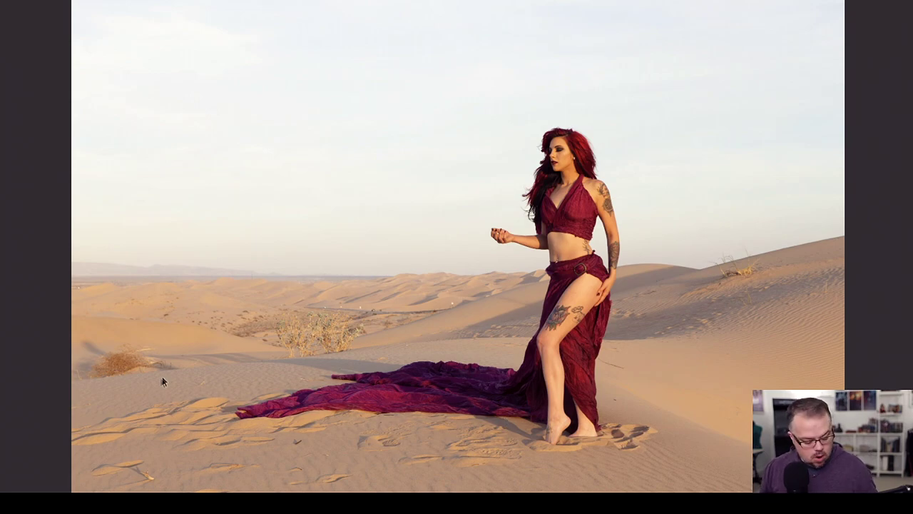
key("F1")
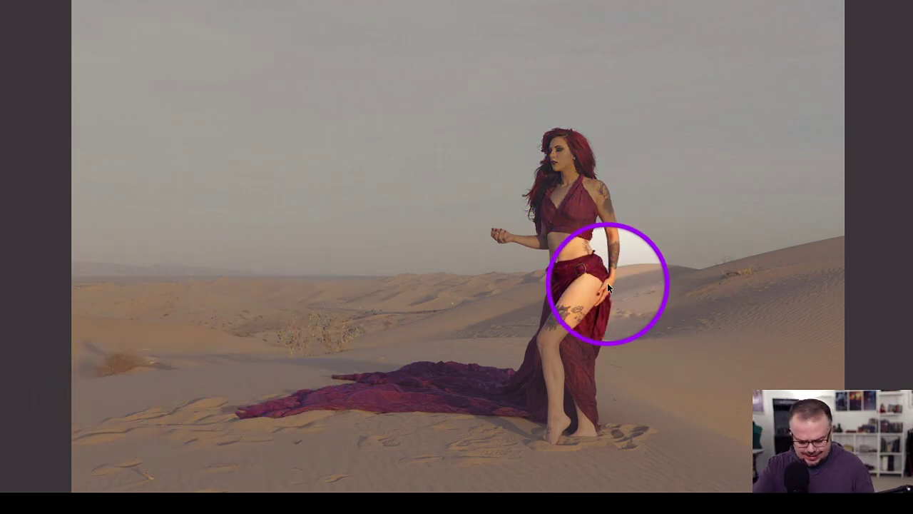
key("ctrl+s")
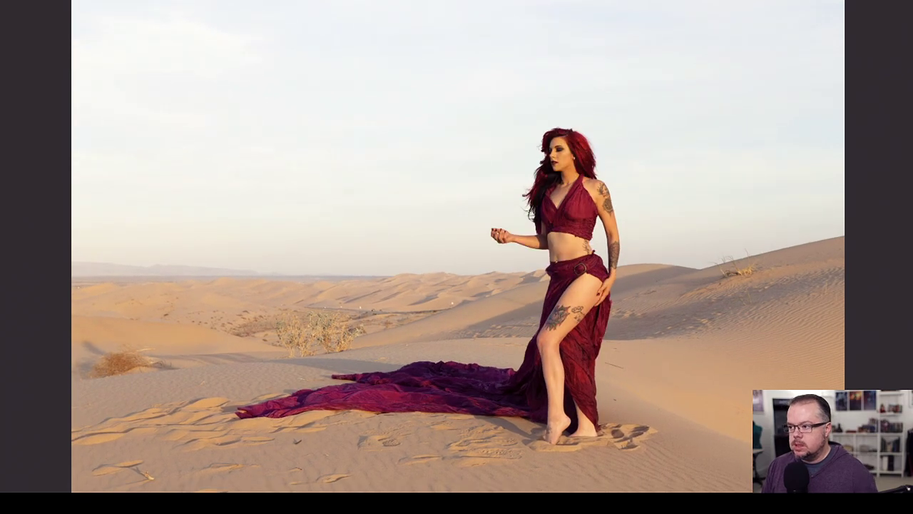
key("Escape")
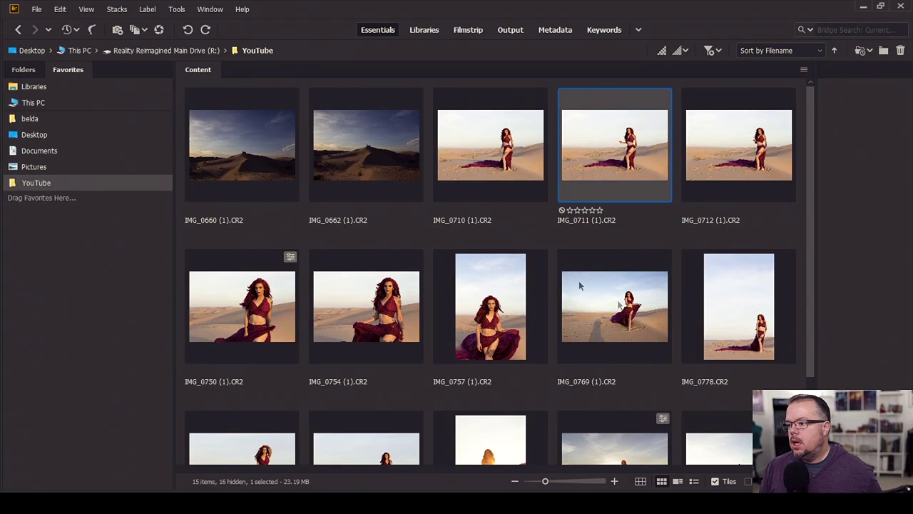
Open IMG_0710 (1), IMG_0711 (1), IMG_0789 and IMG_0791 in Camera Raw and enable chromatic aberration removal and lens profile corrections on the first photo
double_click(524, 167)
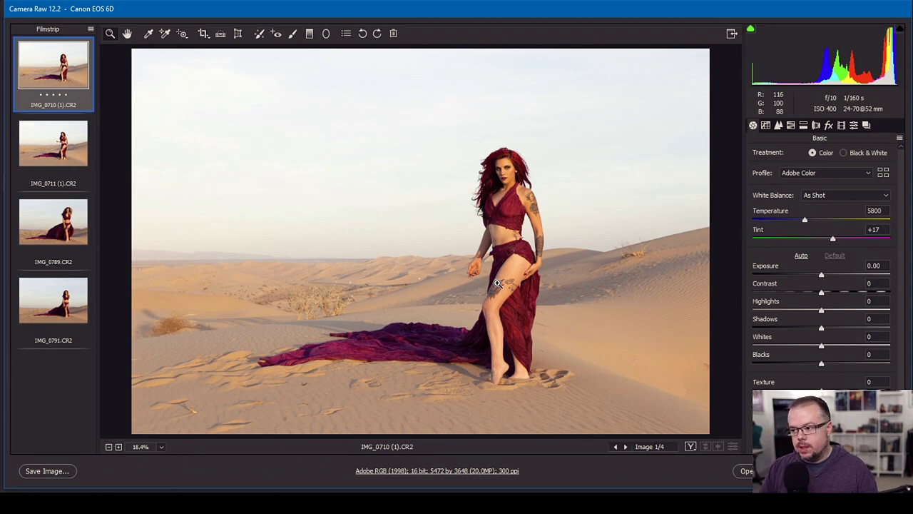
left_click(817, 125)
left_click(780, 182)
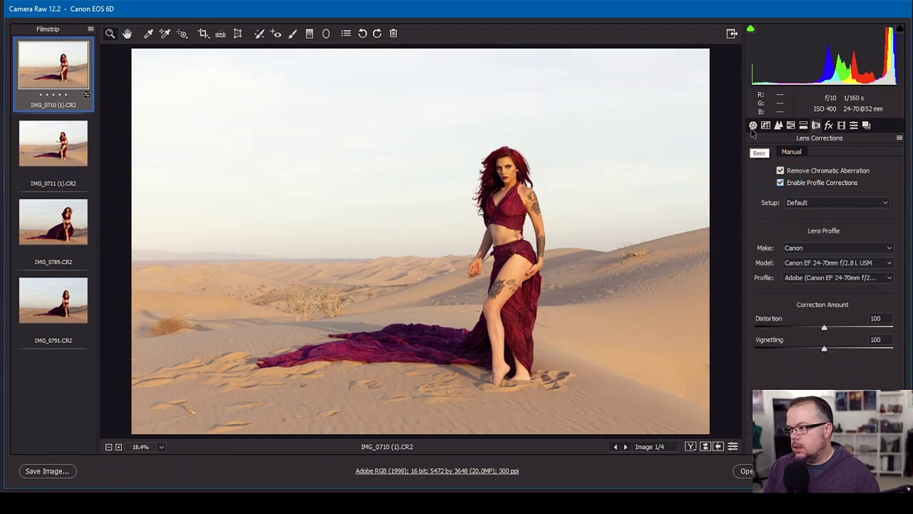
Set the basic adjustments of IMG_0710 (1).CR2 to Highlights -38, Shadows +15 and Exposure -0.15
left_click(753, 126)
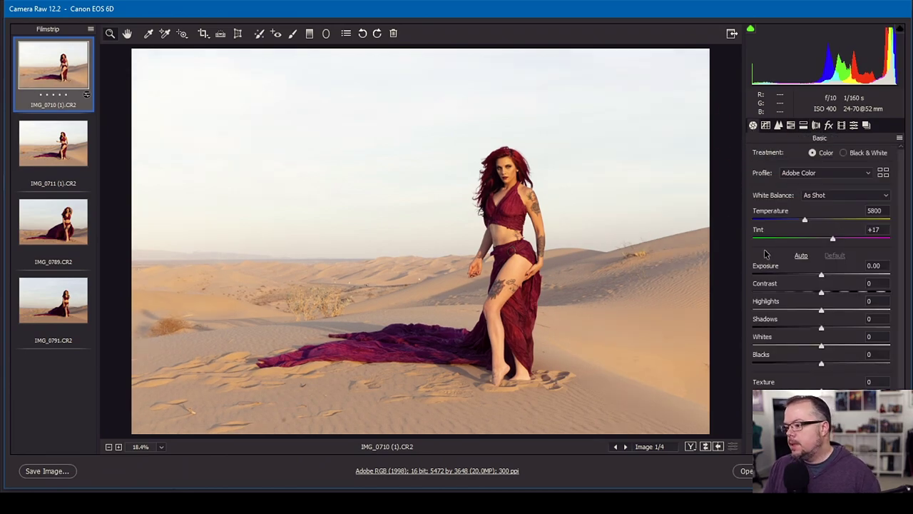
left_click_drag(821, 310, 795, 312)
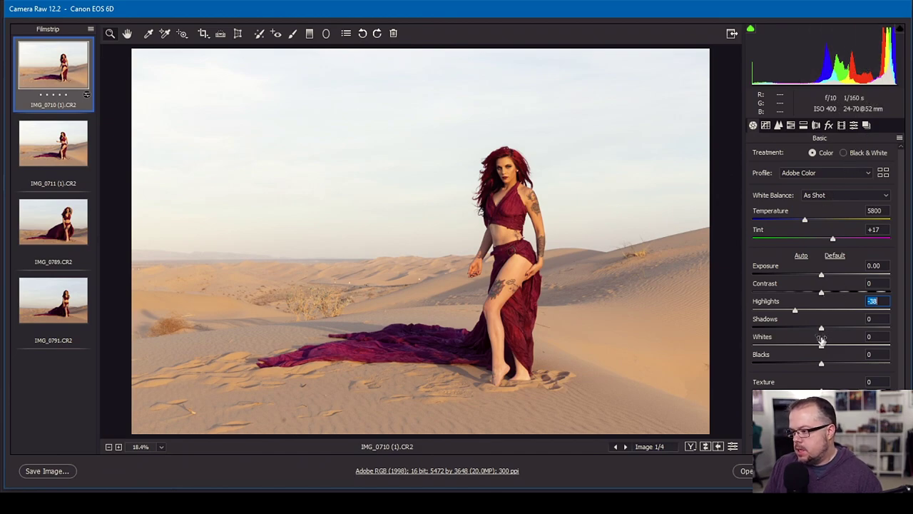
left_click_drag(821, 328, 831, 327)
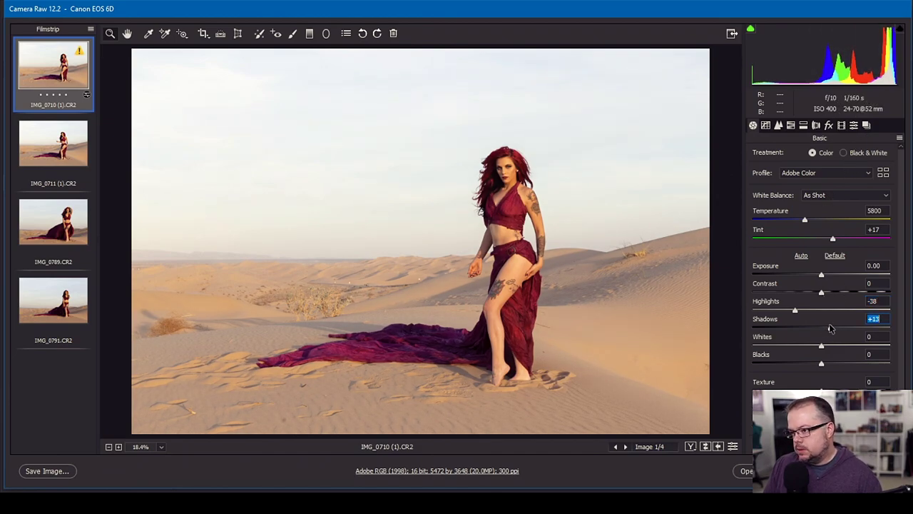
left_click(821, 275)
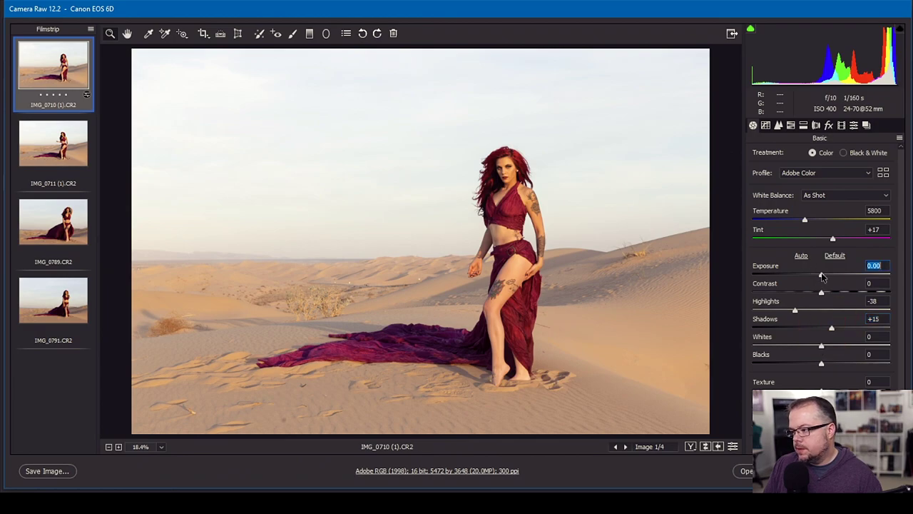
left_click_drag(822, 276, 820, 276)
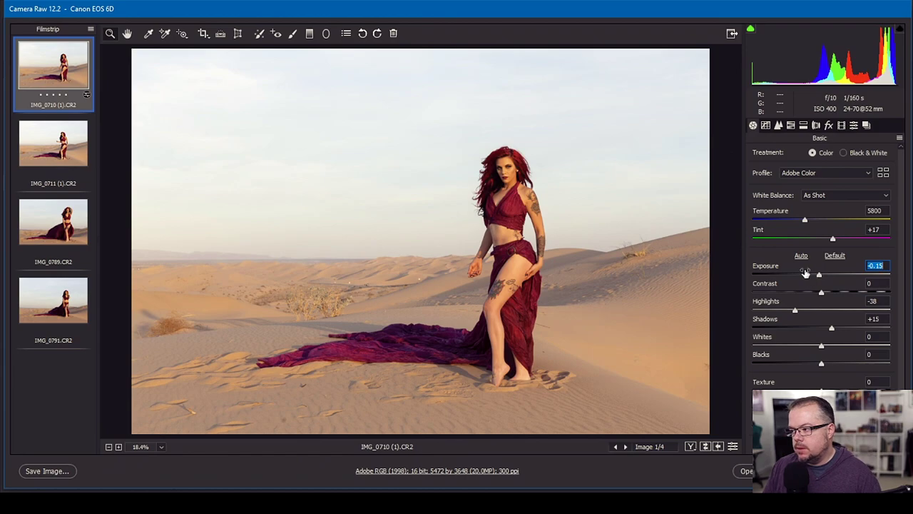
Set Whites to +19, Blacks to -15, Texture to +5 and Clarity to +3 on IMG_0710 (1).CR2
left_click_drag(821, 345, 812, 365)
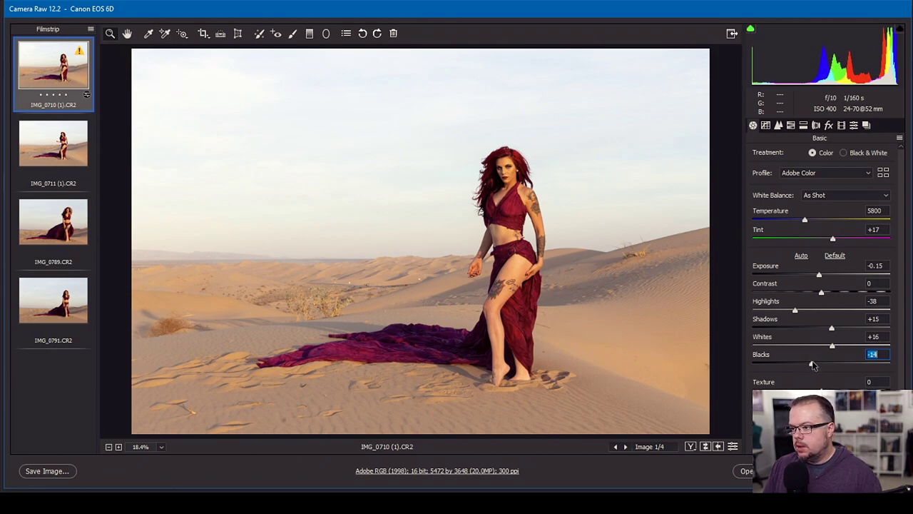
left_click_drag(832, 348, 838, 350)
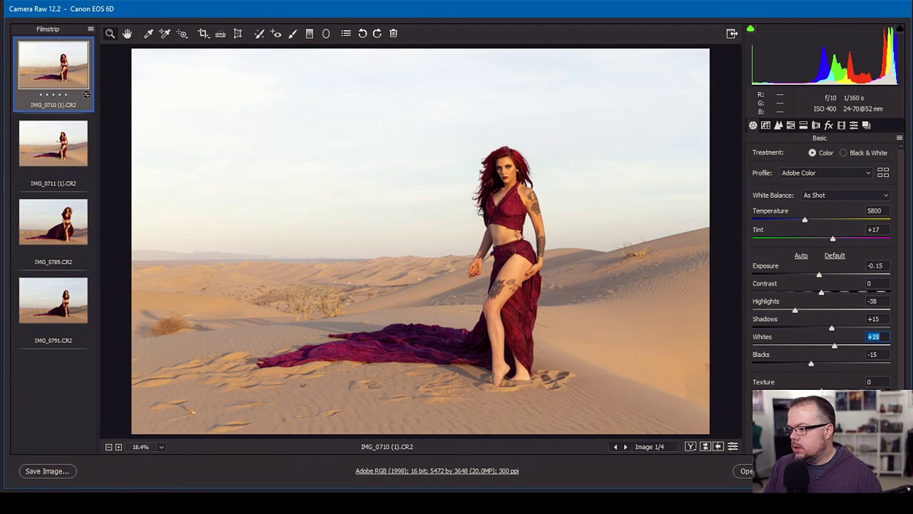
left_click_drag(822, 391, 826, 409)
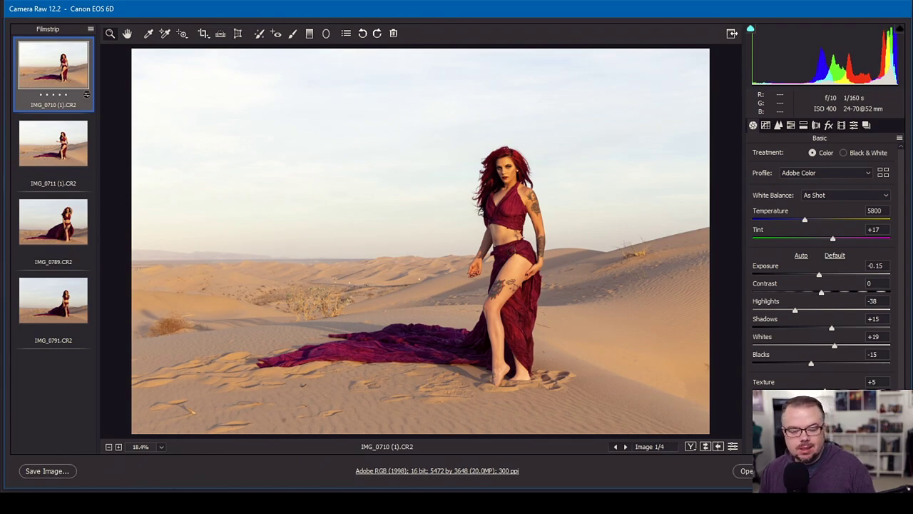
scroll(797, 386, "down", 1)
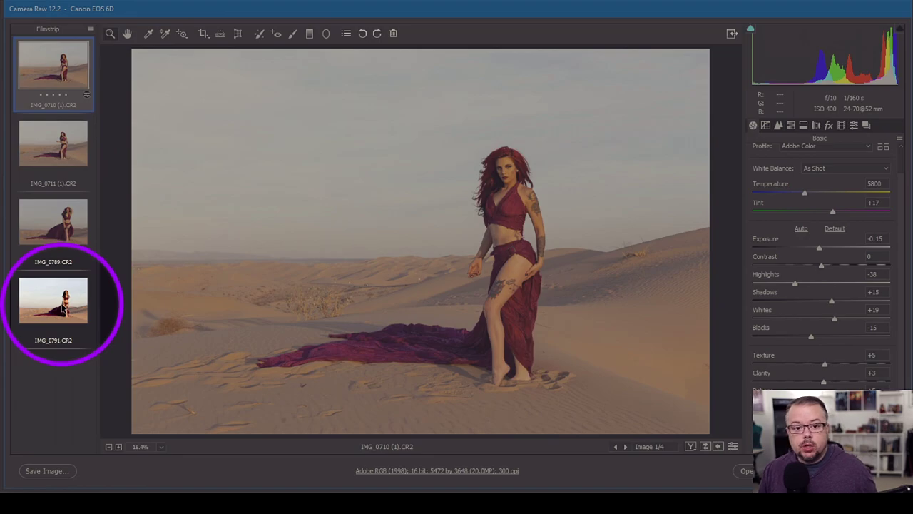
Synchronize the raw adjustments of IMG_0710 (1).CR2 to all four photos using the Default subset
left_click(64, 309, "shift")
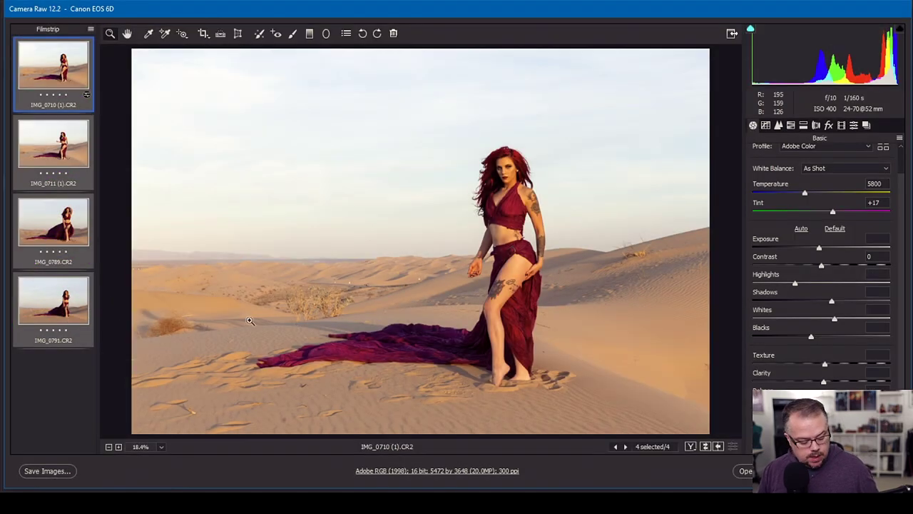
key("alt")
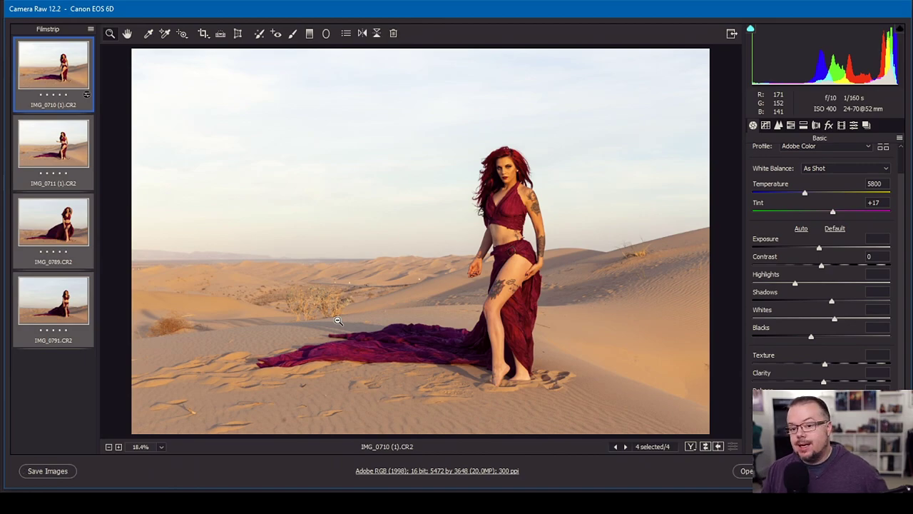
key("alt+s")
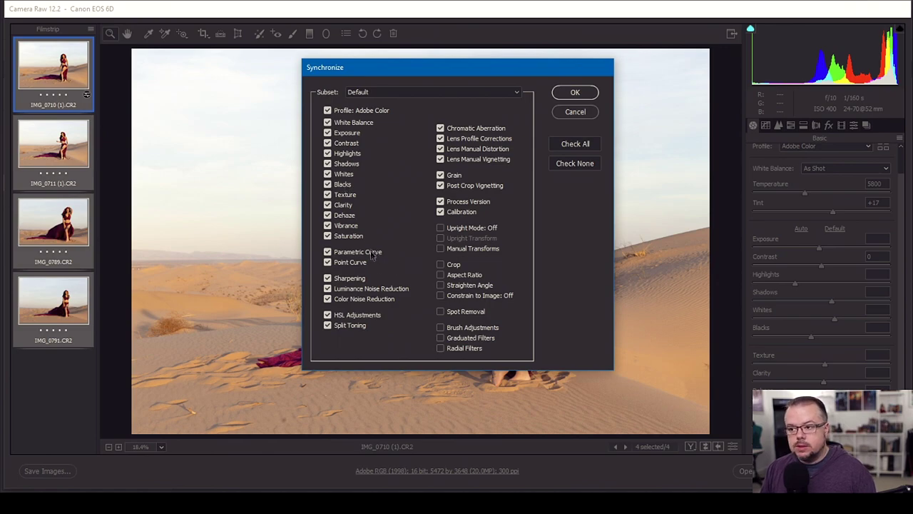
left_click(576, 93)
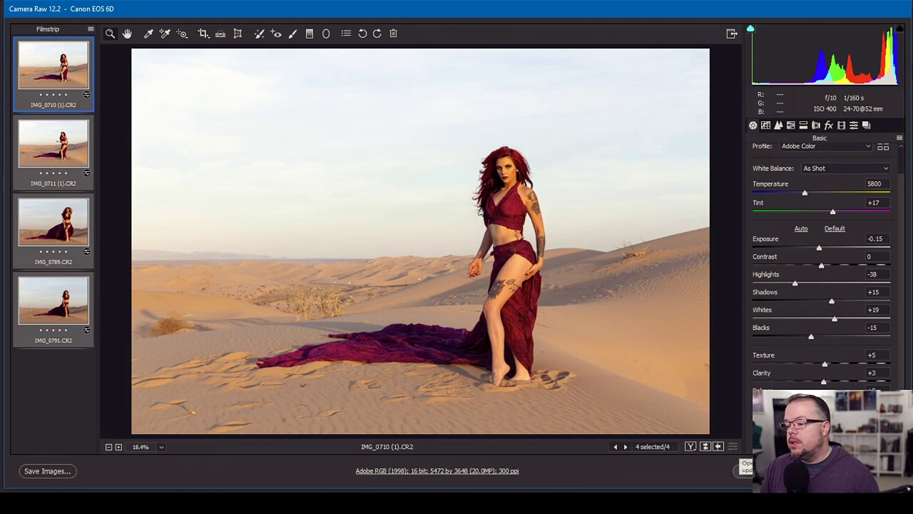
Open all four adjusted photos in Photoshop and bring up IMG_0711 (1).CR2
left_click(875, 471)
key("alt+Tab")
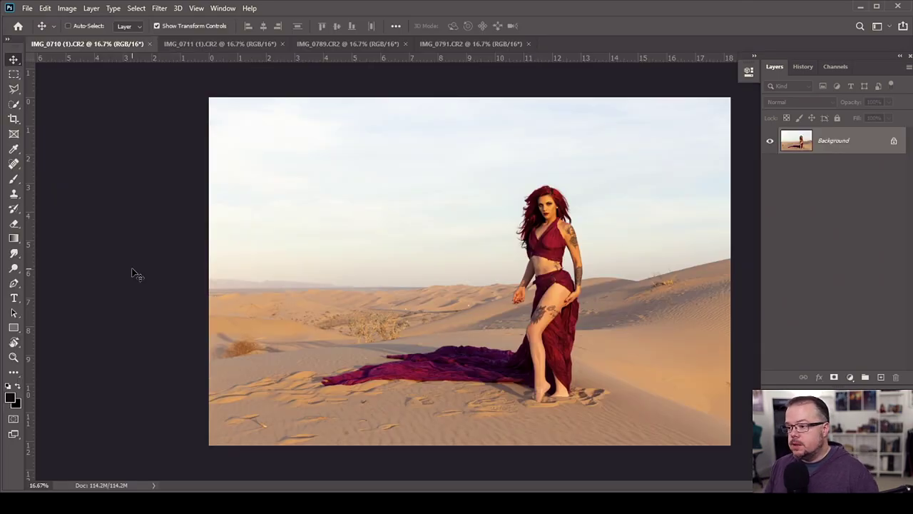
left_click(228, 47)
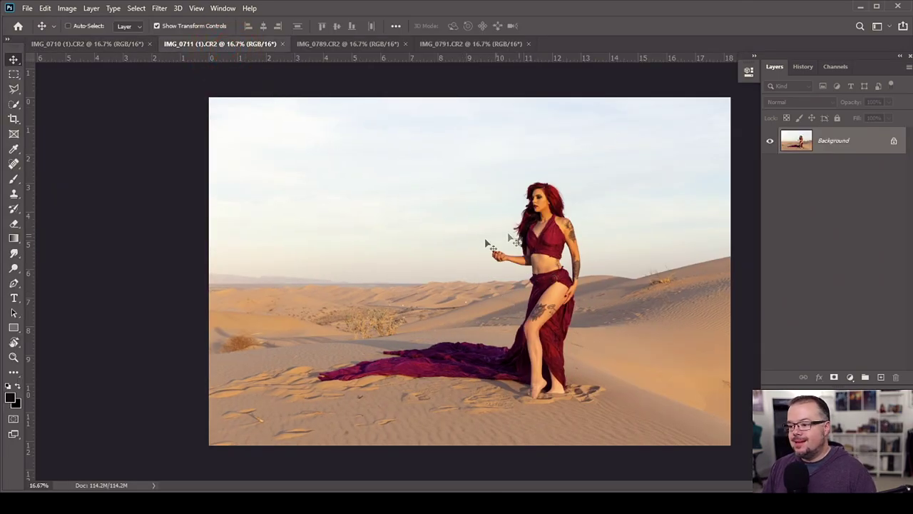
Select a rectangular area around the model's outstretched arm and midriff and copy it to a new layer
key("z")
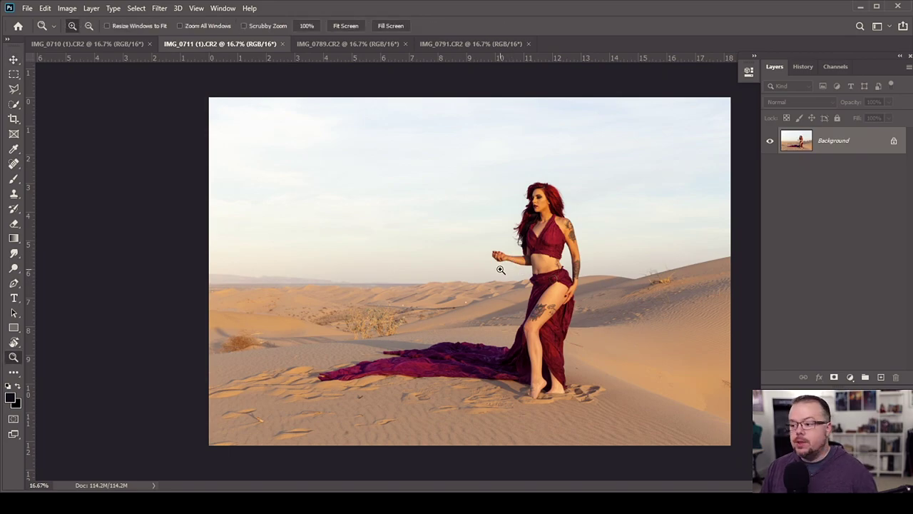
left_click(500, 267)
left_click(499, 267)
left_click(514, 307)
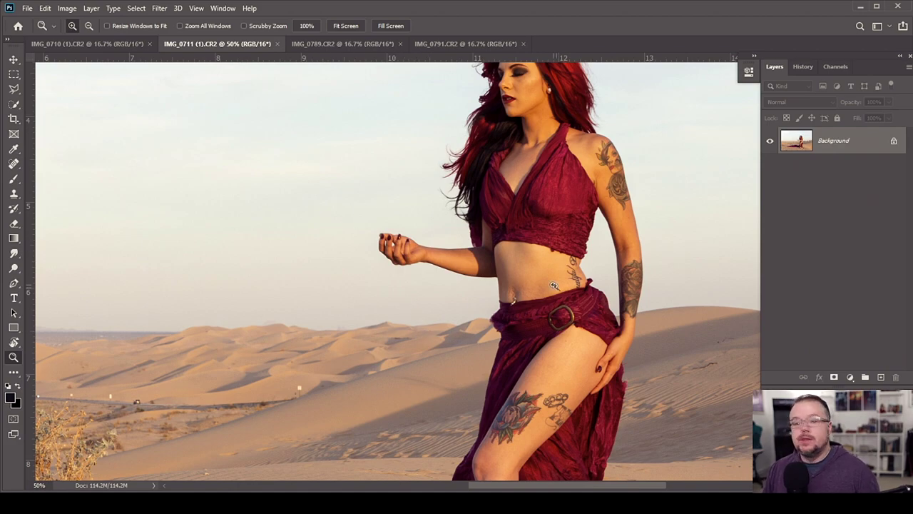
left_click(471, 268, "alt")
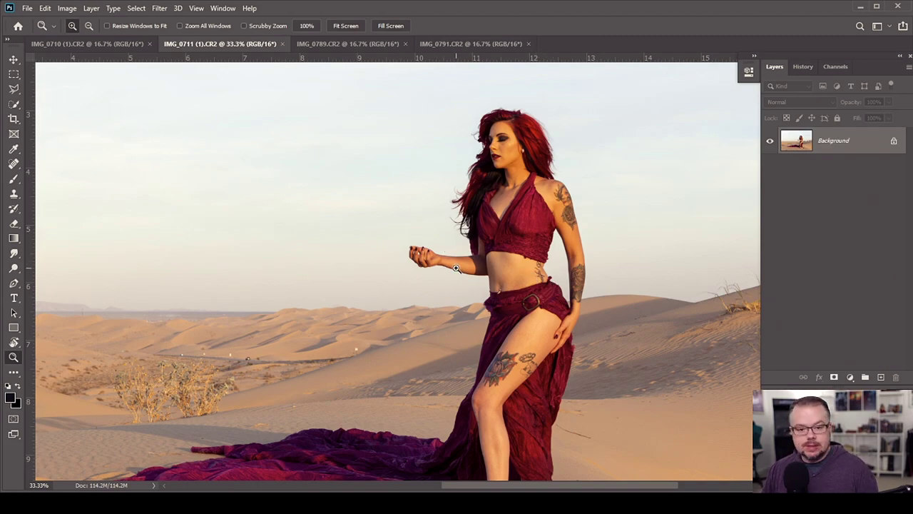
key("ctrl+0")
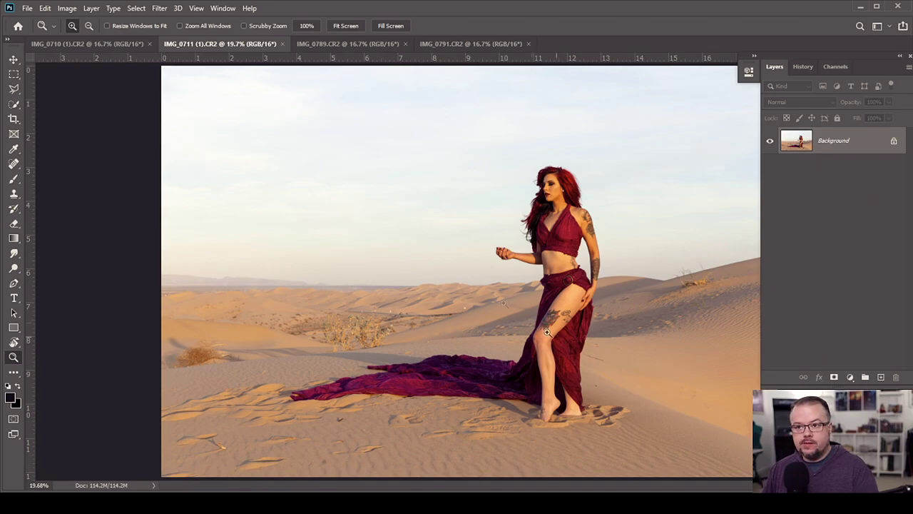
left_click(518, 257)
left_click(519, 257)
left_click(388, 338)
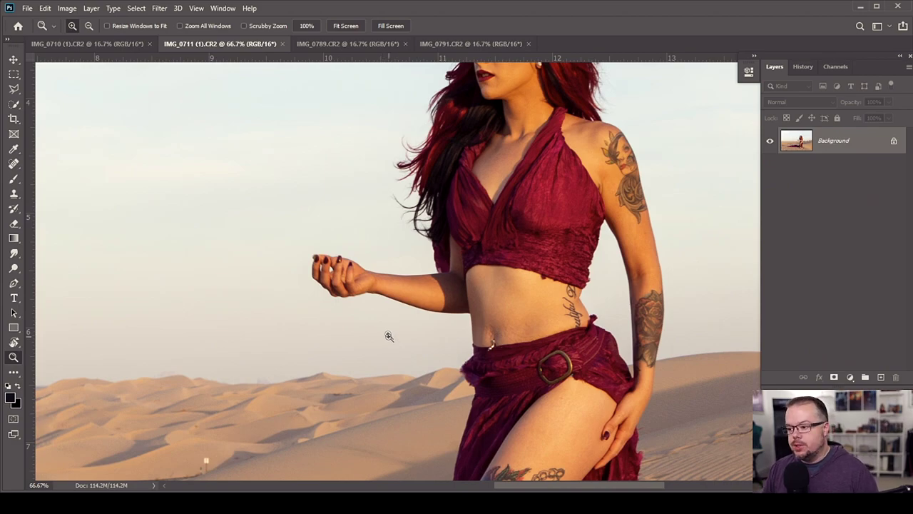
left_click(14, 74)
left_click_drag(245, 180, 551, 385)
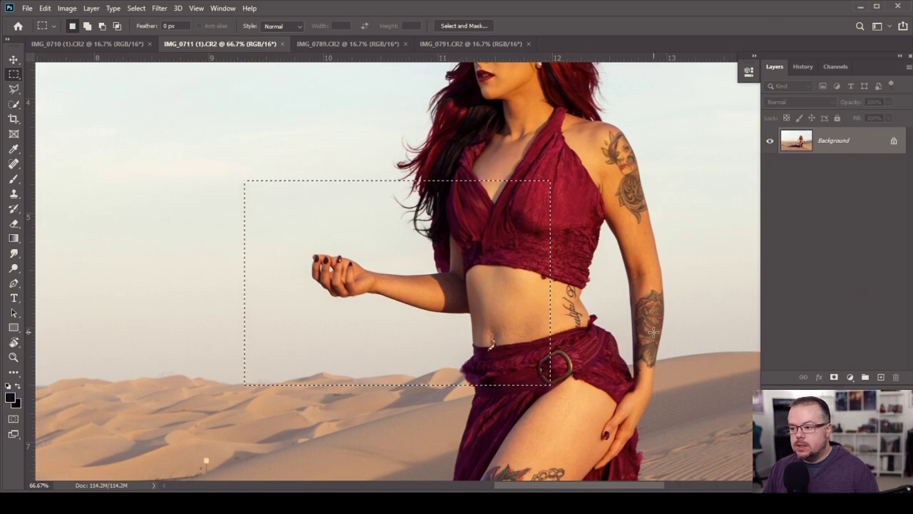
key("ctrl+j")
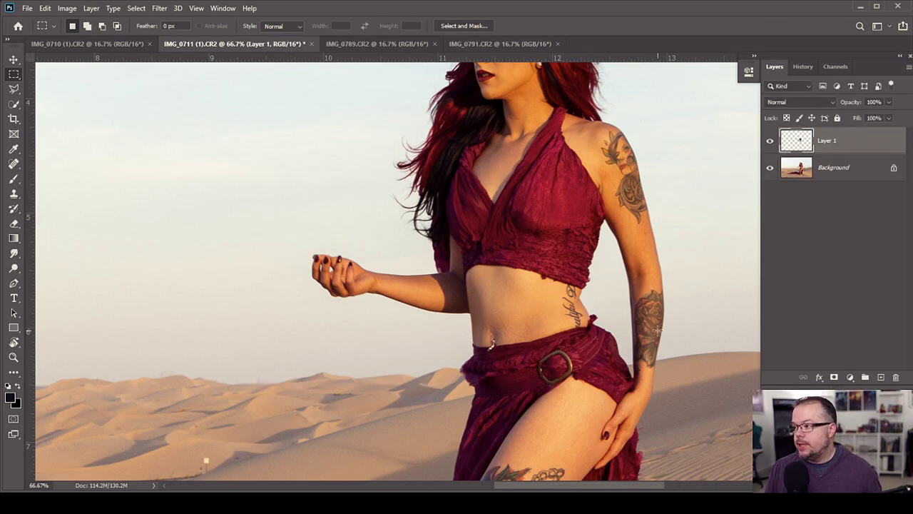
Transfer the copied arm layer into IMG_0710 (1).CR2 at its original position, and close IMG_0711 (1).CR2 without saving
key("v")
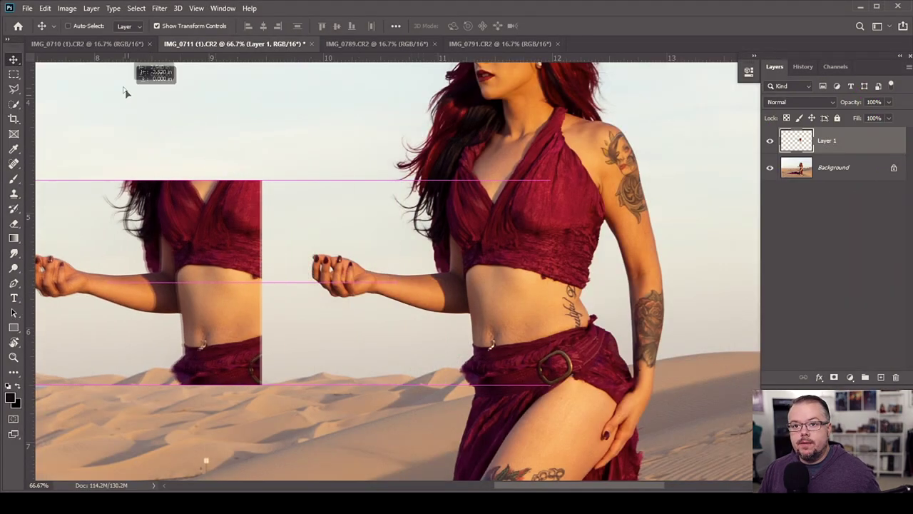
left_click_drag(125, 88, 421, 194)
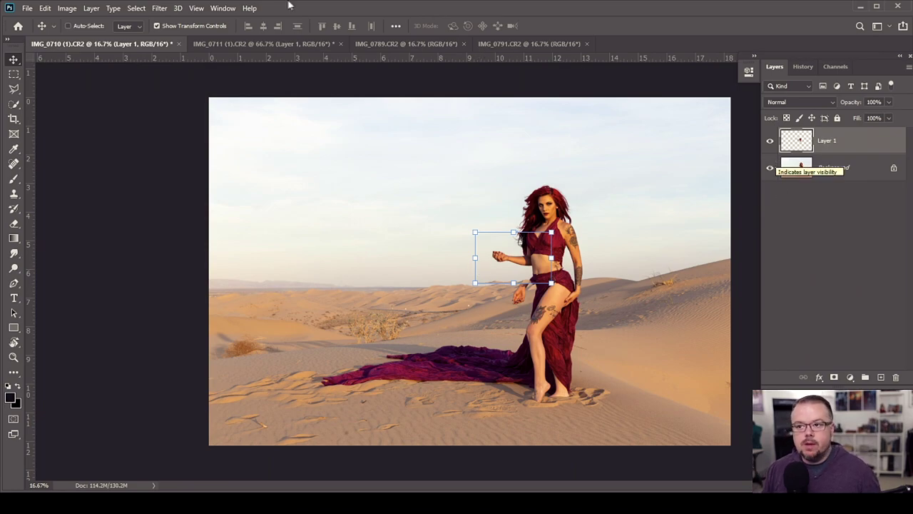
left_click(235, 44)
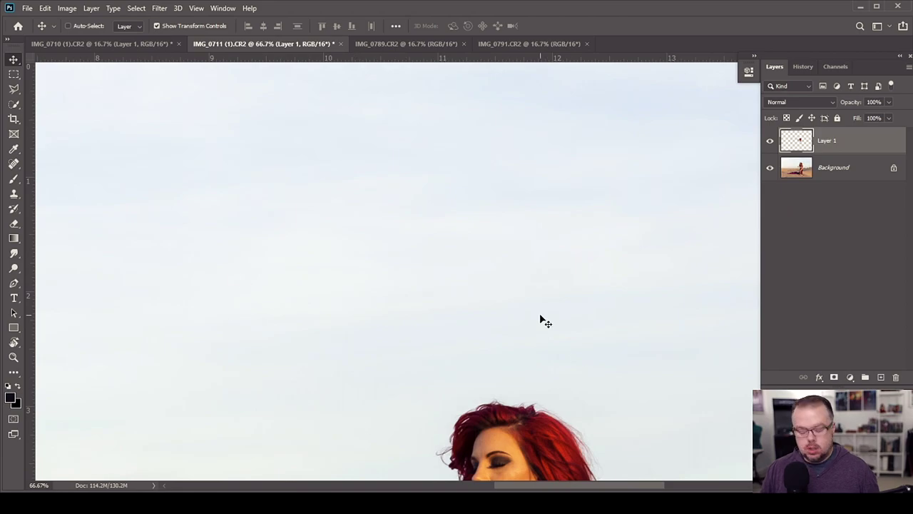
key("ctrl+0")
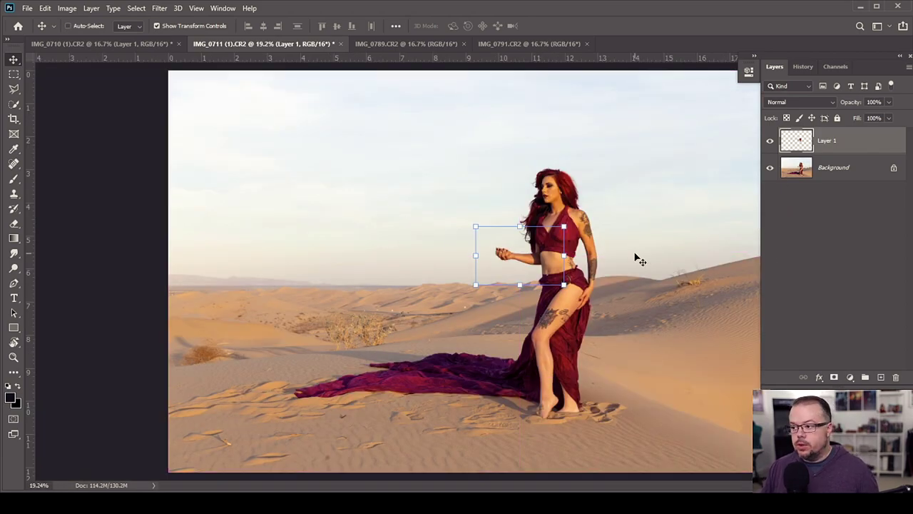
key("ctrl+w")
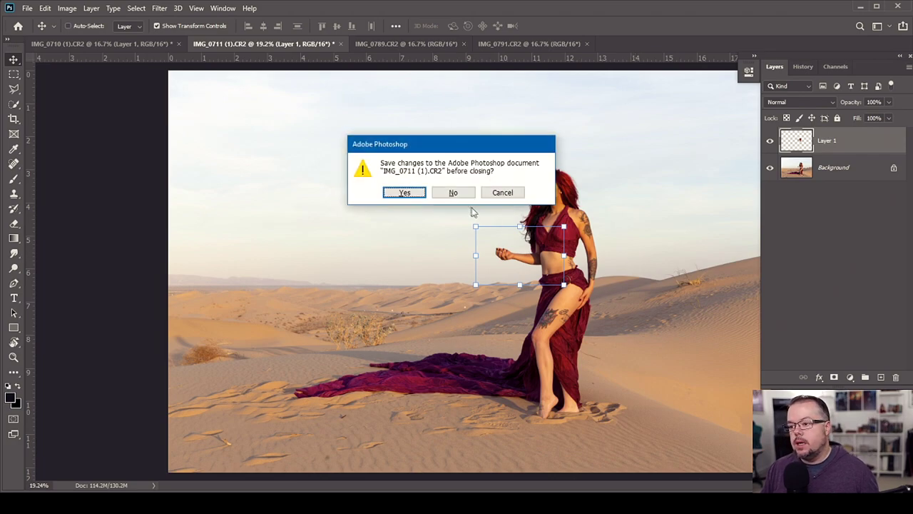
left_click(456, 192)
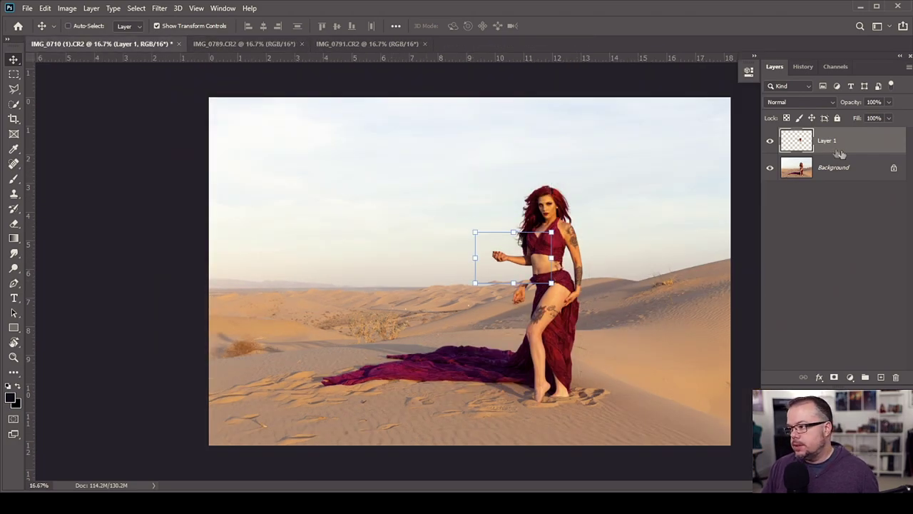
Quick-select the outstretched arm up to the midriff on Layer 1 and mask the layer to that selection
key("z")
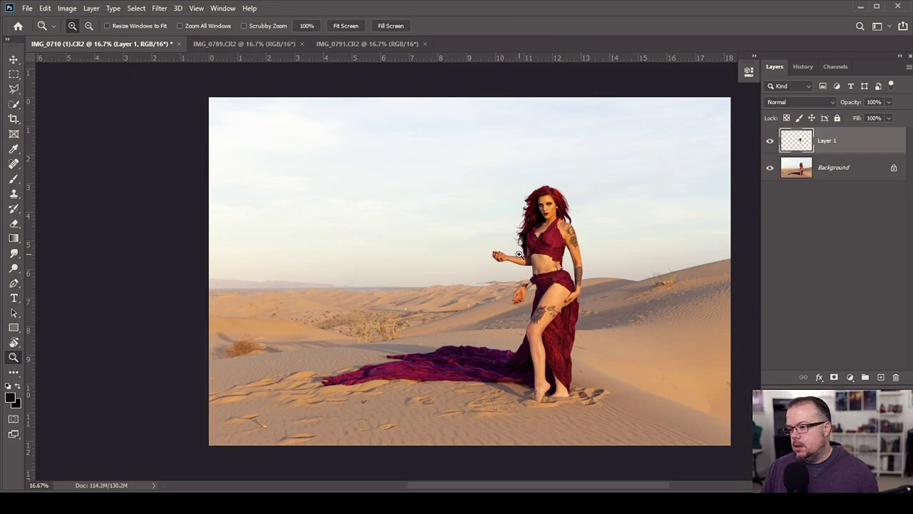
left_click(519, 255)
key("v")
mouse_move(523, 284)
left_mouse_down()
mouse_move(447, 316)
mouse_move(496, 275)
mouse_move(543, 302)
mouse_move(526, 301)
left_mouse_up()
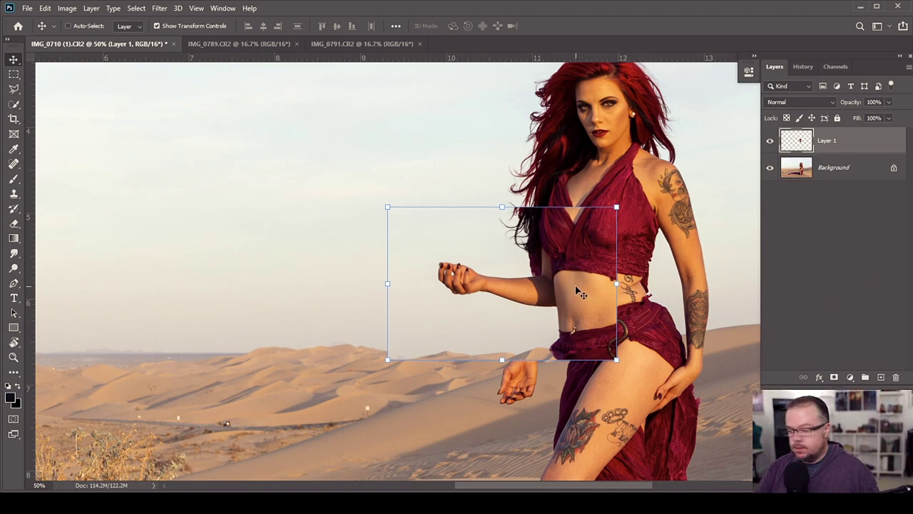
key("w")
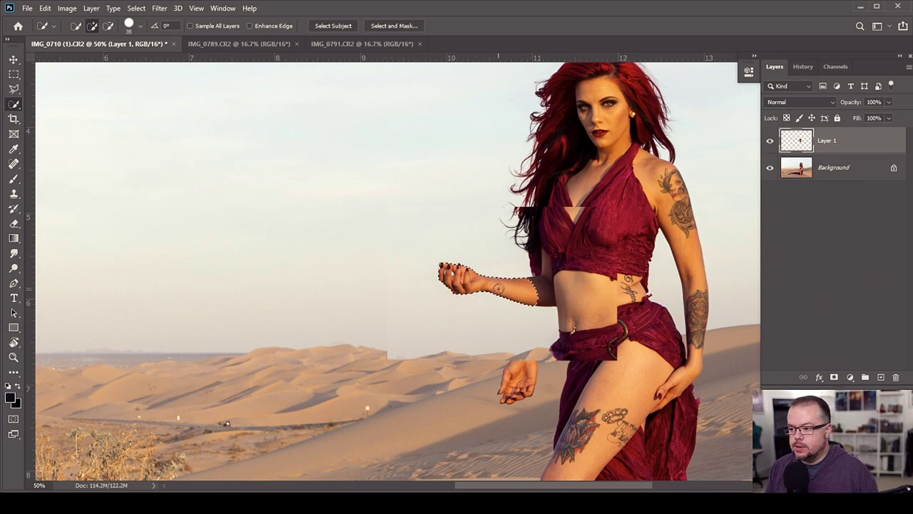
left_click_drag(545, 294, 548, 293)
mouse_move(538, 233)
left_mouse_down()
mouse_move(565, 256)
mouse_move(603, 239)
left_mouse_up()
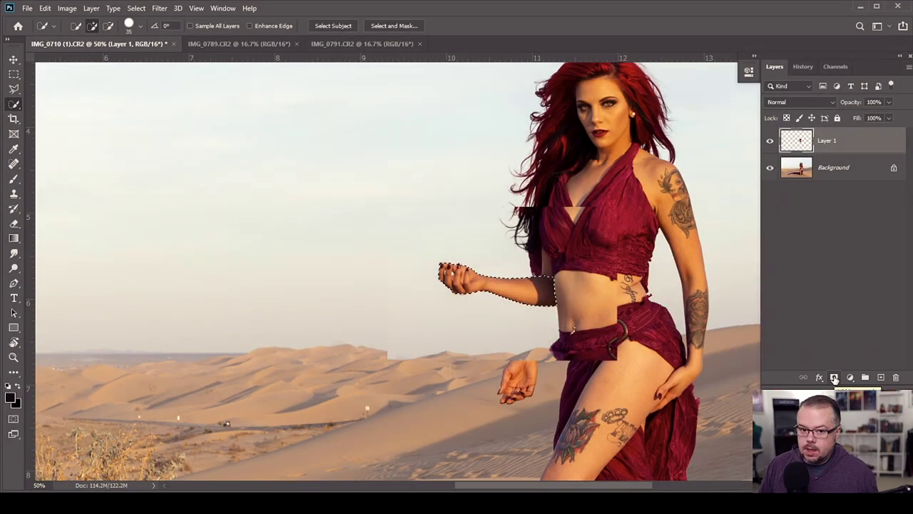
left_click(834, 379)
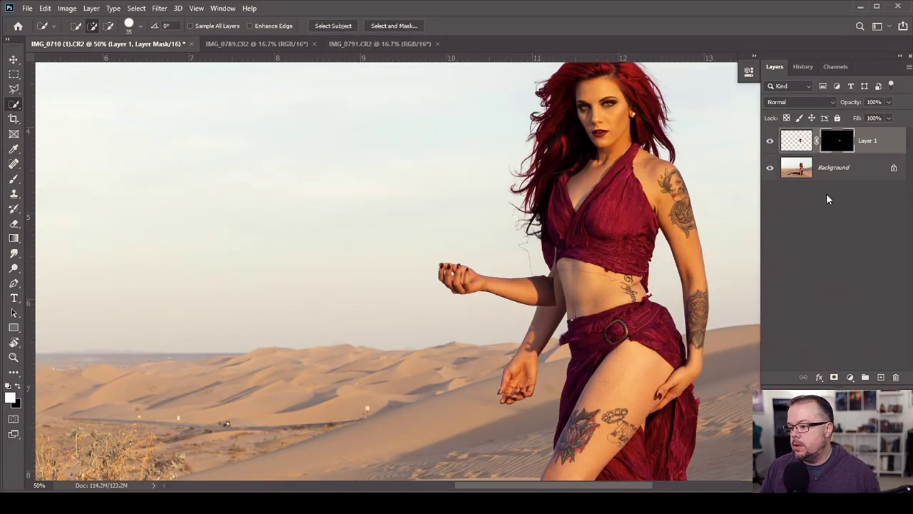
Display Layer 1's mask on its own at 200% around the elbow end of the outstretched arm
key("z")
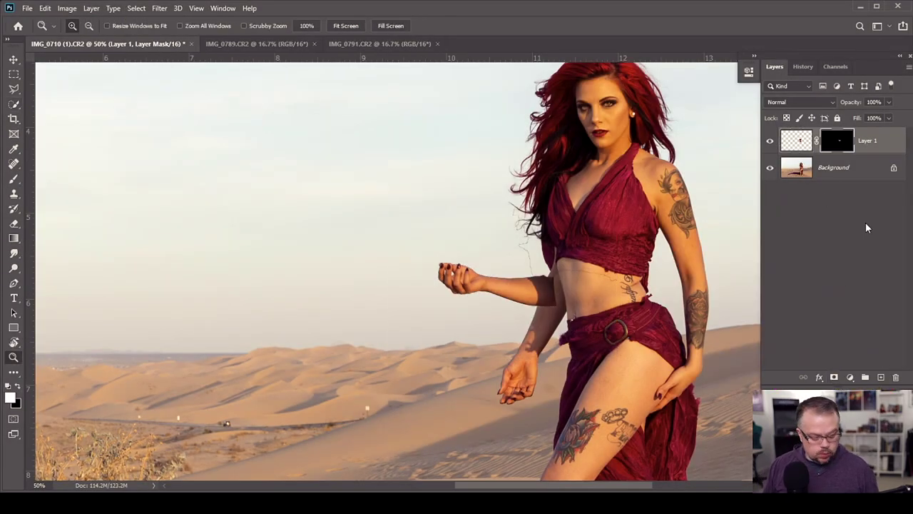
left_click(504, 224)
left_click(550, 271)
left_click(507, 383)
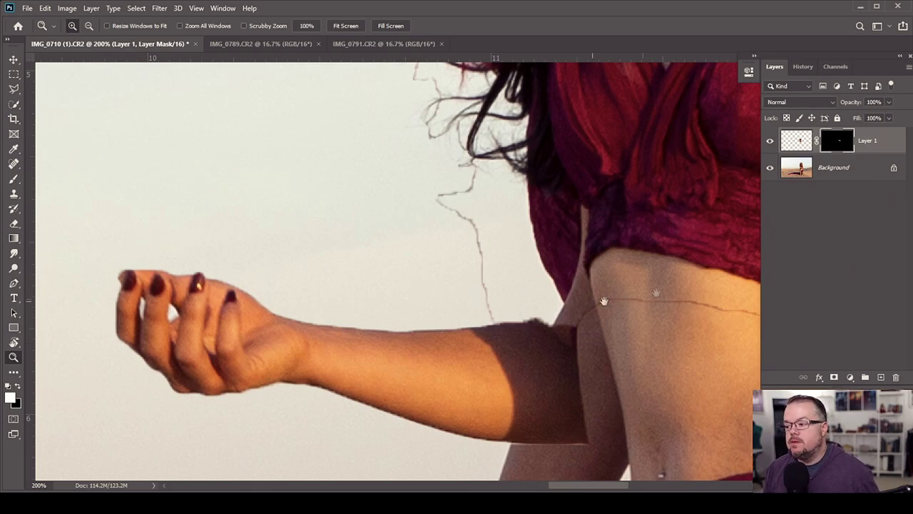
left_click_drag(604, 302, 349, 253)
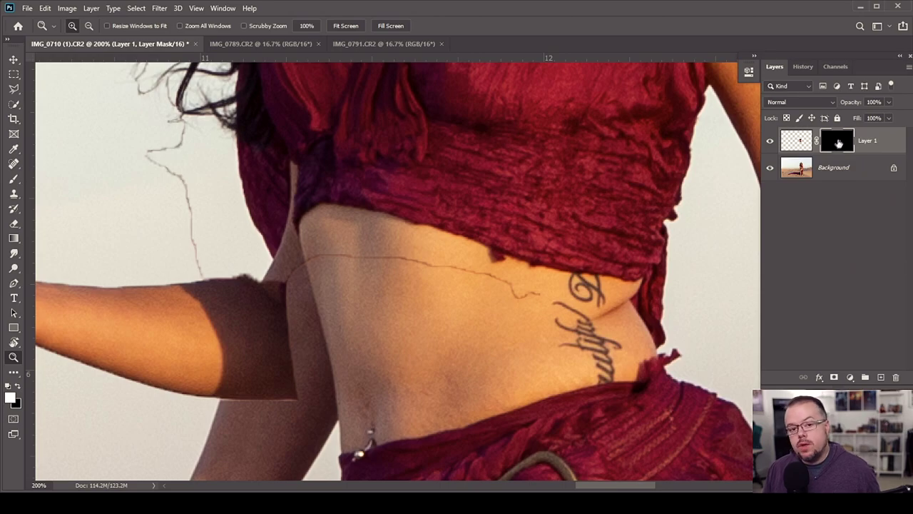
left_click(835, 149, "alt")
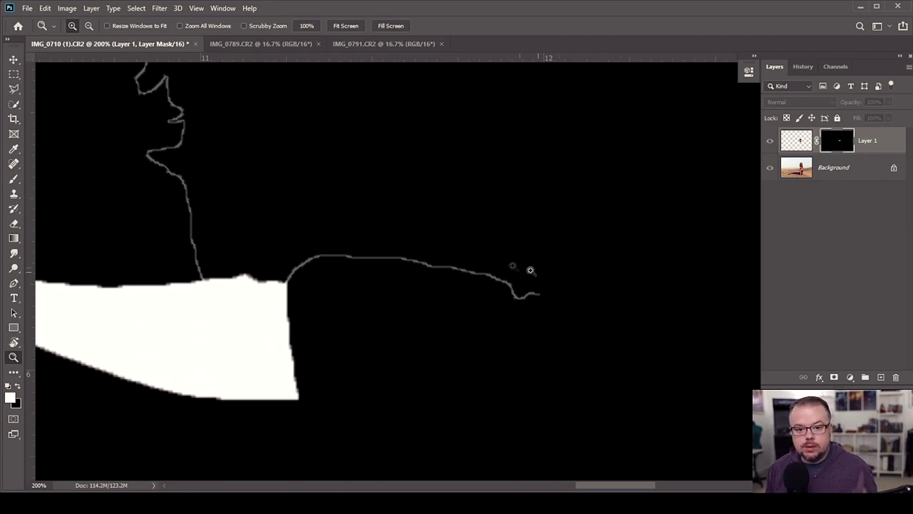
Paint black with a 15 px brush over the curved stray line beside the arm's elbow end in the mask
key("b")
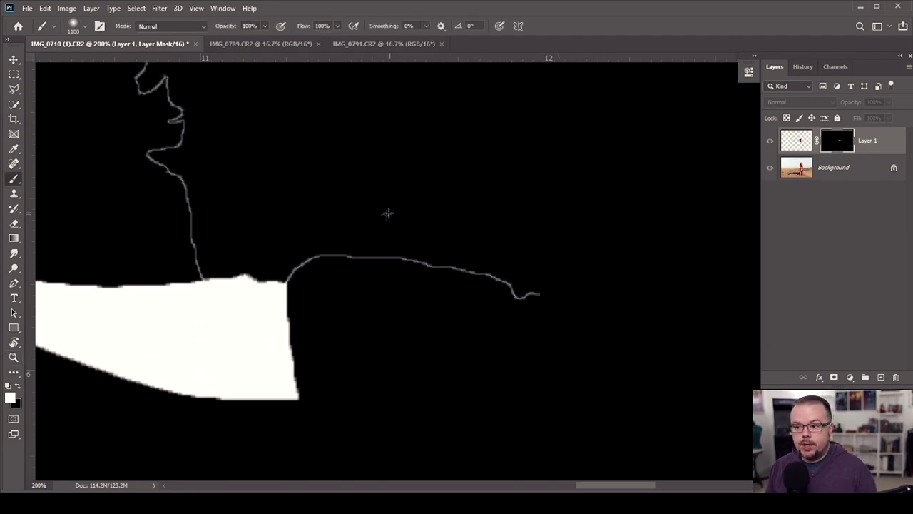
key("bracketleft")
key("bracketleft")
key("bracketleft")
key("bracketleft")
key("bracketleft")
key("bracketleft")
key("bracketleft")
key("bracketleft")
key("bracketleft")
key("bracketleft")
key("bracketleft")
key("bracketleft")
key("bracketleft")
key("bracketleft")
key("bracketleft")
key("bracketleft")
key("bracketleft")
key("bracketleft")
key("bracketleft")
key("bracketleft")
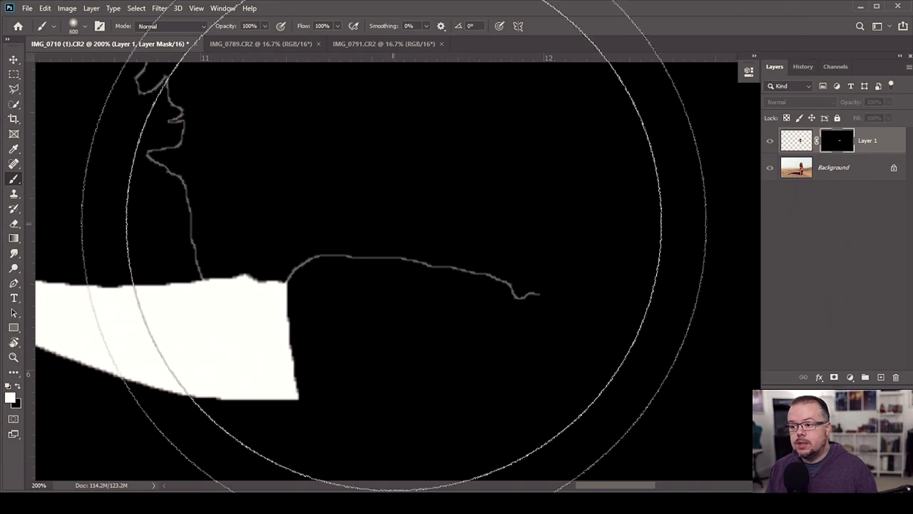
key("bracketright")
key("x")
key("bracketleft")
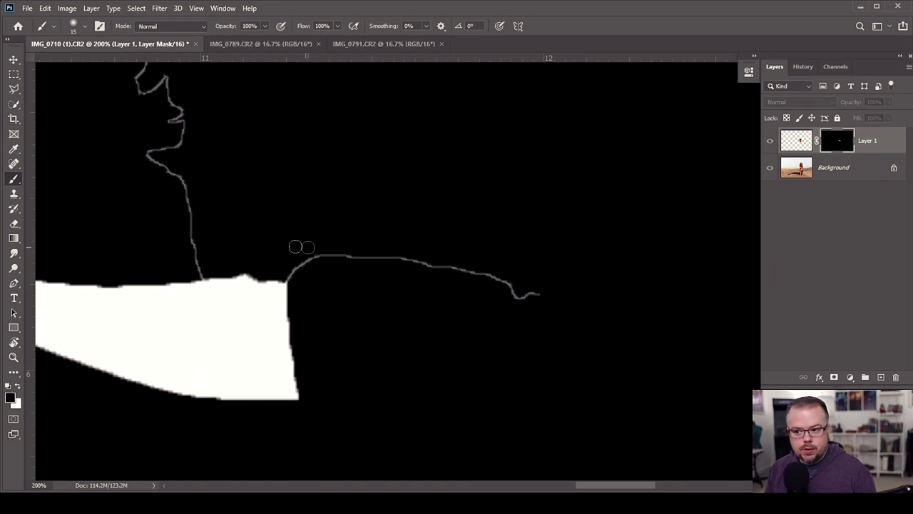
mouse_move(301, 270)
left_mouse_down()
mouse_move(289, 265)
mouse_move(363, 262)
mouse_move(529, 293)
left_mouse_up()
Paint black over the jagged stray line running up from the arm in Layer 1's mask
left_click_drag(284, 192, 469, 338)
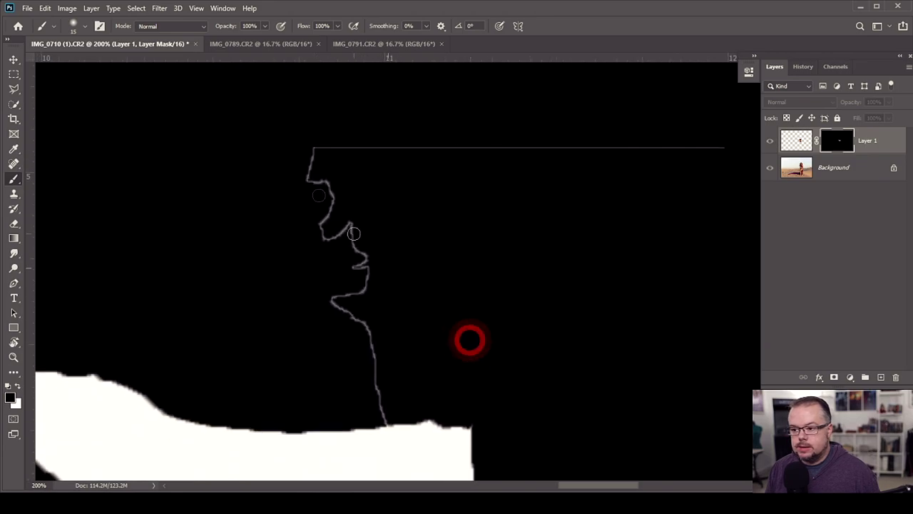
left_click_drag(302, 164, 327, 185)
mouse_move(334, 127)
left_mouse_down()
mouse_move(329, 216)
mouse_move(373, 245)
mouse_move(343, 301)
mouse_move(341, 343)
left_mouse_up()
key("bracketright")
key("bracketright")
key("bracketright")
key("bracketright")
key("bracketleft")
mouse_move(403, 349)
left_mouse_down()
mouse_move(376, 352)
mouse_move(383, 383)
left_mouse_up()
Paint out the thin horizontal line in the mask with a 7 px black brush and return to the image view
key("bracketleft")
key("bracketleft")
key("bracketleft")
key("bracketleft")
key("bracketleft")
key("bracketleft")
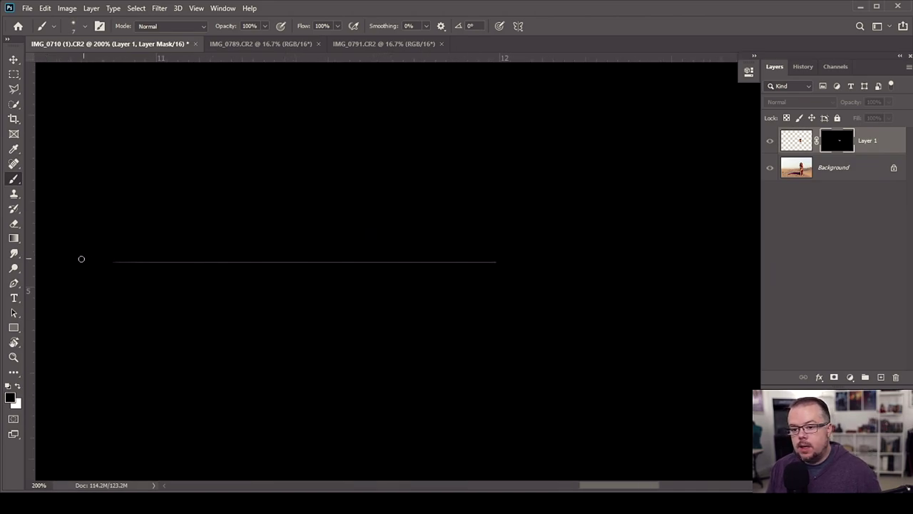
mouse_move(81, 259)
left_mouse_down()
mouse_move(150, 267)
mouse_move(501, 254)
mouse_move(398, 264)
left_mouse_up()
left_click(342, 268)
left_click_drag(501, 376, 607, 146)
mouse_move(203, 230)
left_mouse_down()
mouse_move(537, 264)
mouse_move(483, 144)
mouse_move(209, 287)
left_mouse_up()
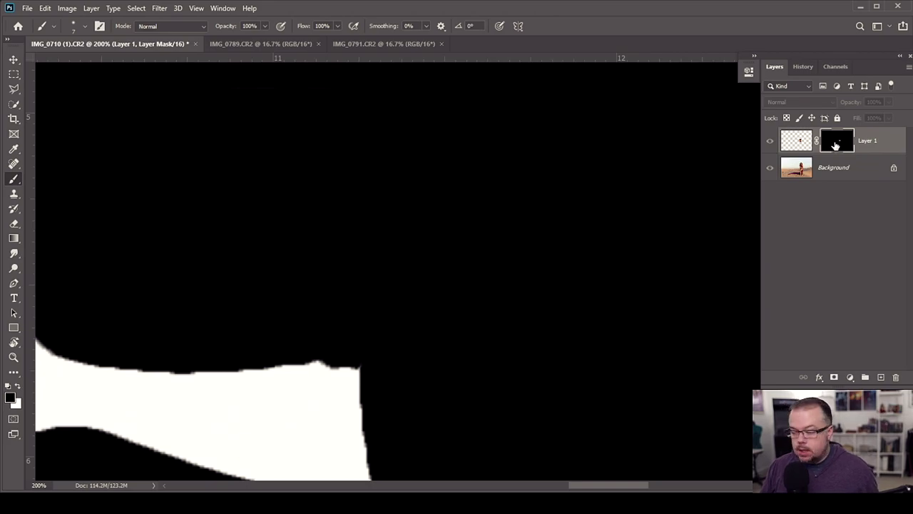
left_click(832, 142, "alt")
left_click_drag(387, 230, 455, 218)
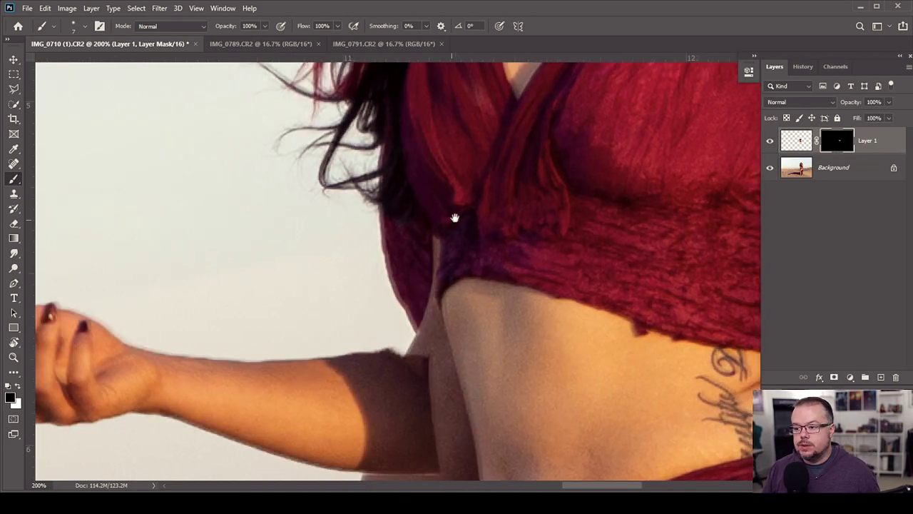
Rotate the masked arm slightly counterclockwise and nudge it until its elbow lines up with the model's body, and apply the transform
key("ctrl+minus")
scroll(461, 224, "down", 2)
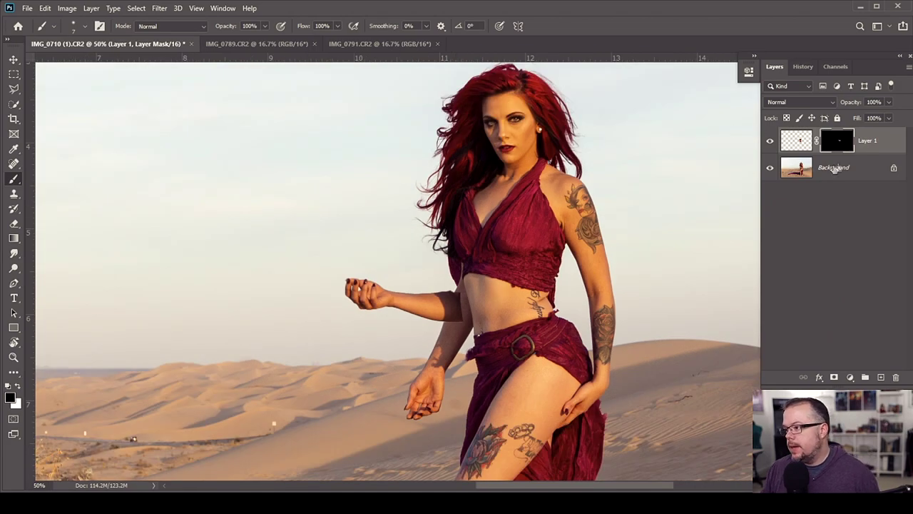
key("v")
mouse_move(458, 299)
left_mouse_down()
mouse_move(471, 312)
mouse_move(461, 287)
left_mouse_up()
left_click_drag(295, 204, 265, 210)
left_click_drag(432, 293, 436, 294)
key("Down")
key("Down")
key("Down")
key("Down")
key("Down")
key("Down")
key("Down")
key("Up")
left_click_drag(458, 301, 458, 298)
key("Right")
key("Right")
key("Return")
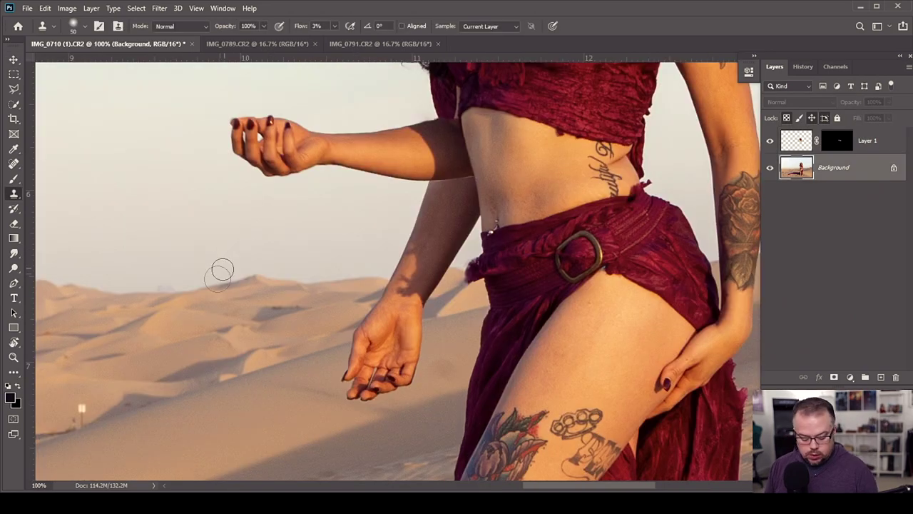
Set the Clone Stamp to a 60 px brush and 100% flow, and sample the distant dune horizon on the Background layer
key("bracketright")
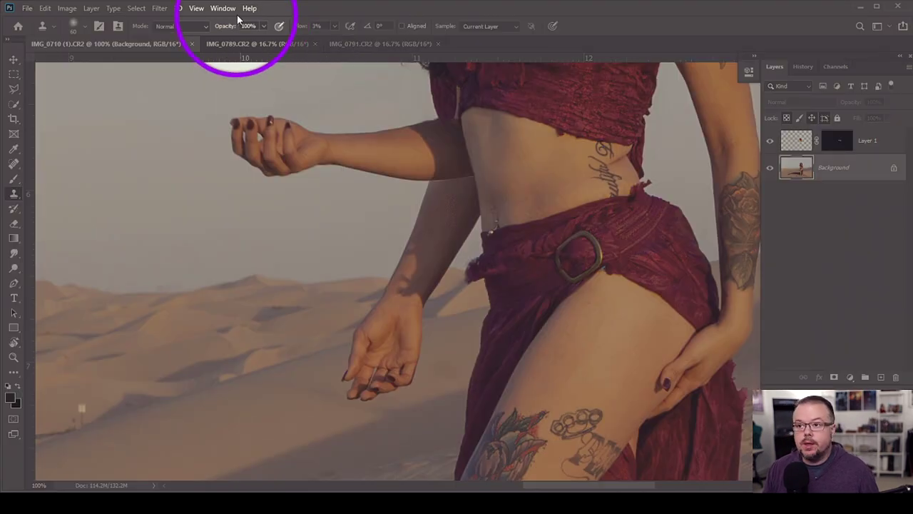
left_click(333, 27)
left_click_drag(338, 39, 412, 43)
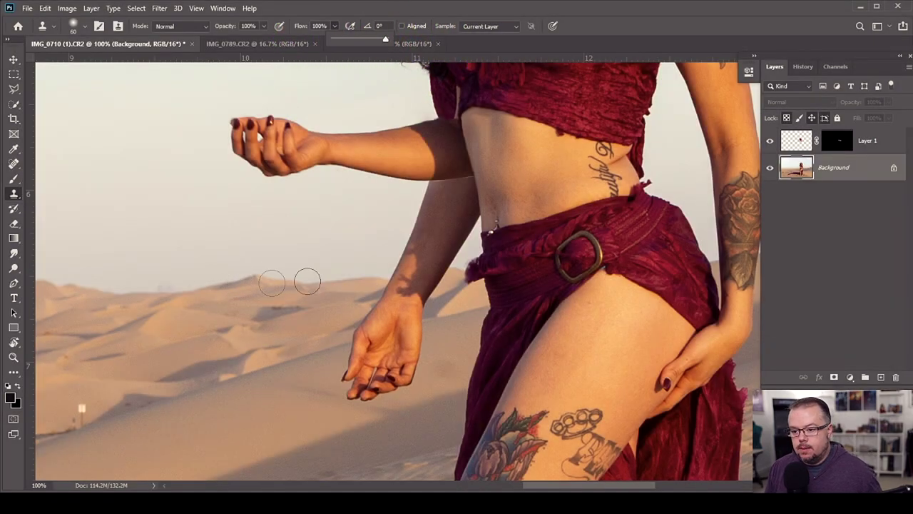
left_click_drag(111, 337, 415, 332)
left_click(239, 286, "alt")
mouse_move(500, 331)
left_mouse_down()
mouse_move(286, 328)
mouse_move(302, 330)
left_mouse_up()
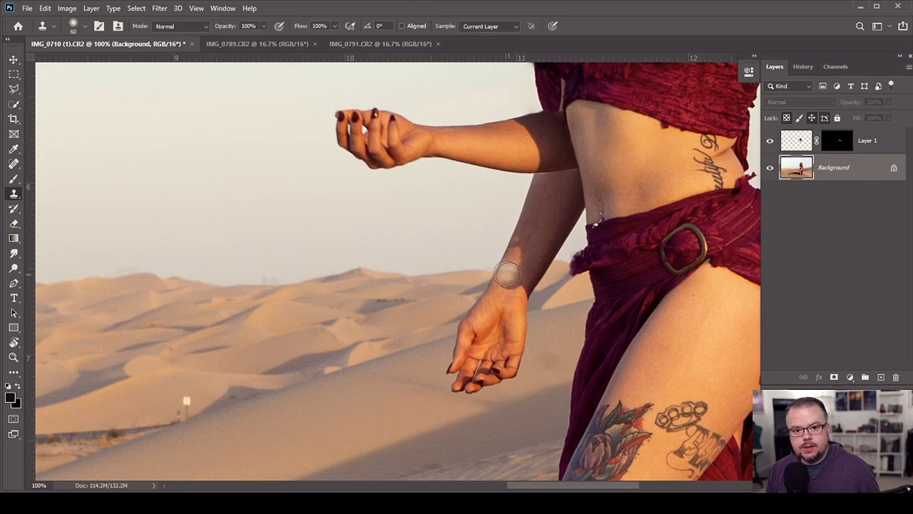
scroll(152, 335, "left", 5)
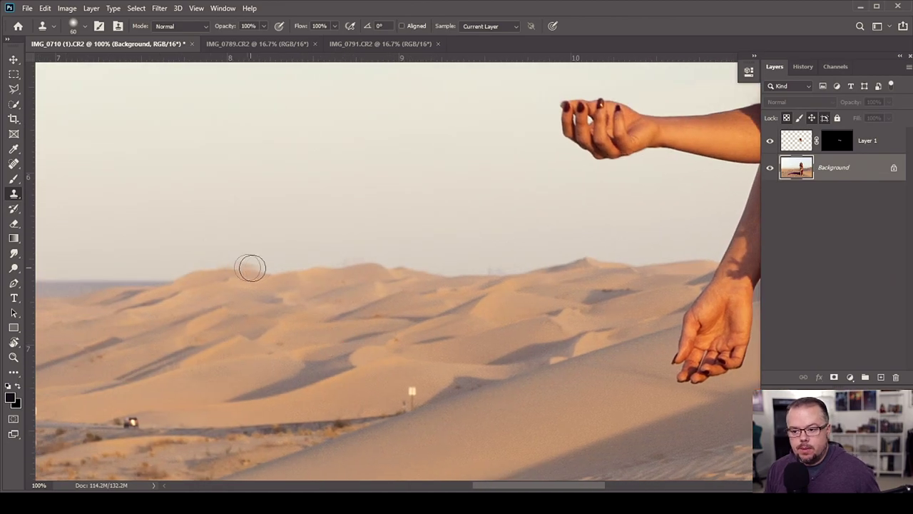
left_click(221, 273, "alt")
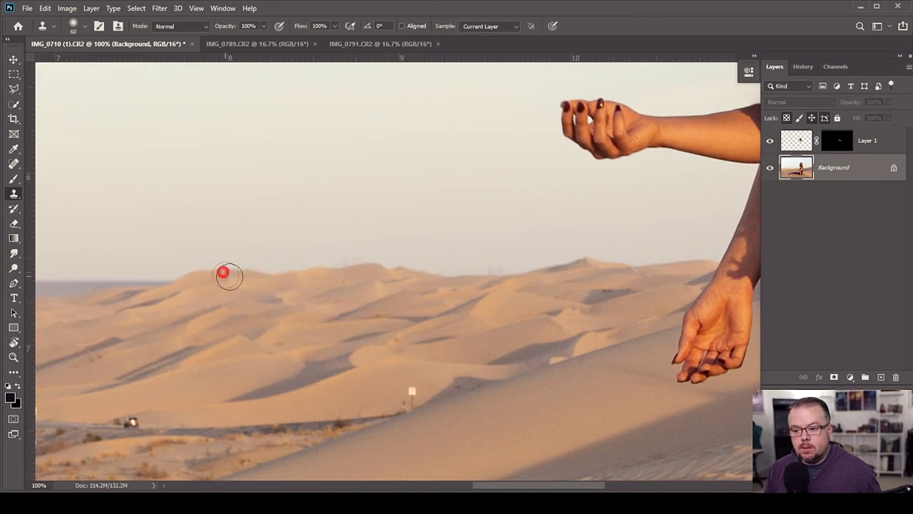
Clone sky and dune horizon over the lowered original forearm on the Background layer, using a progressively smaller brush
left_click_drag(540, 350, 122, 373)
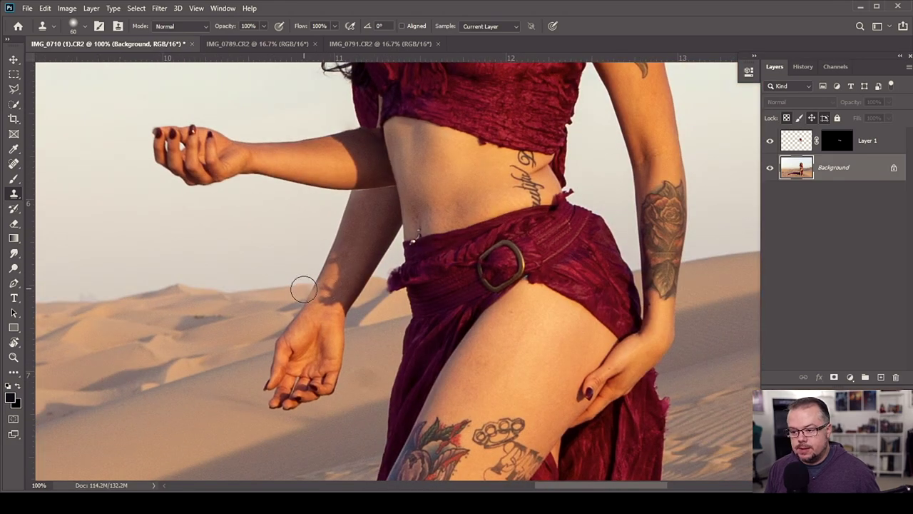
left_click_drag(262, 308, 858, 308)
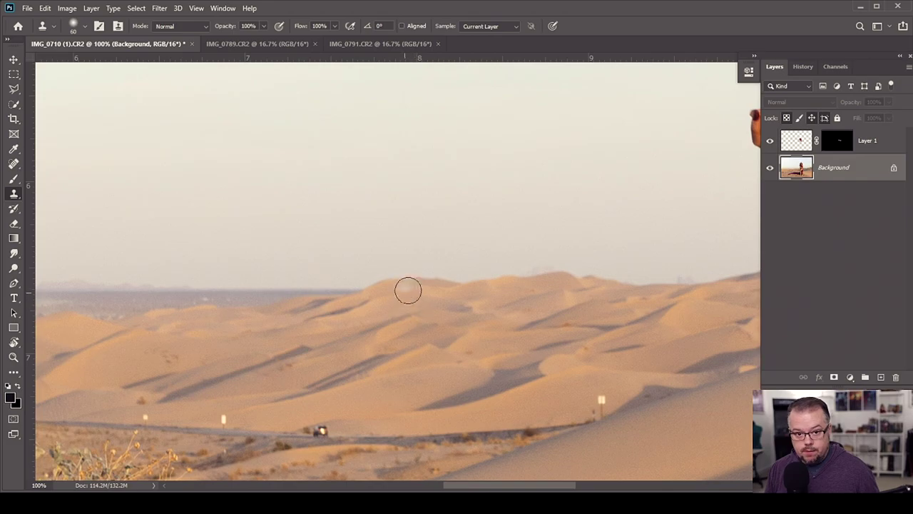
left_click_drag(586, 334, 374, 299)
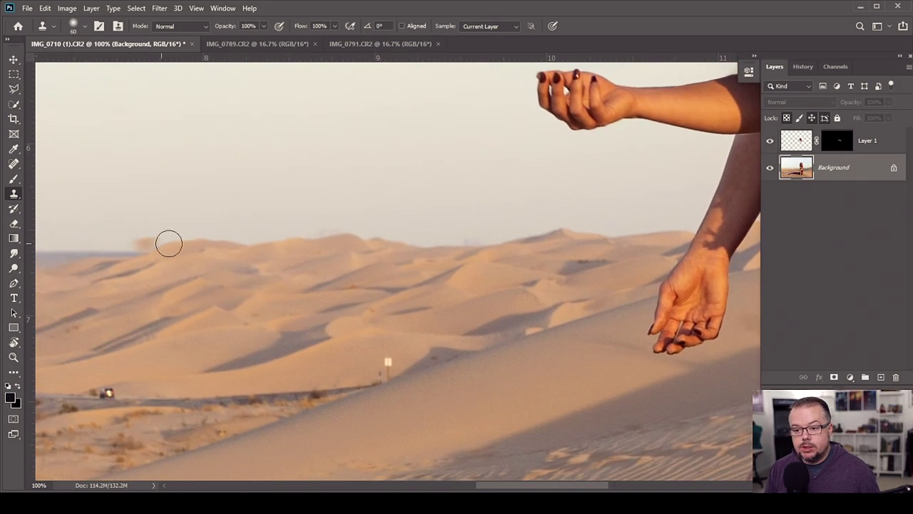
left_click_drag(563, 291, 206, 322)
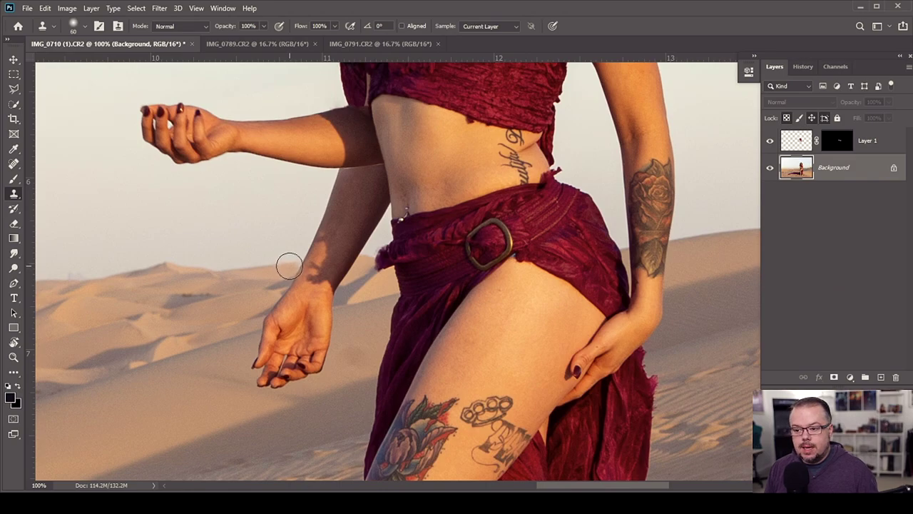
mouse_move(279, 269)
left_mouse_down()
mouse_move(343, 250)
mouse_move(327, 255)
left_mouse_up()
key("bracketleft")
key("bracketleft")
key("ctrl+z")
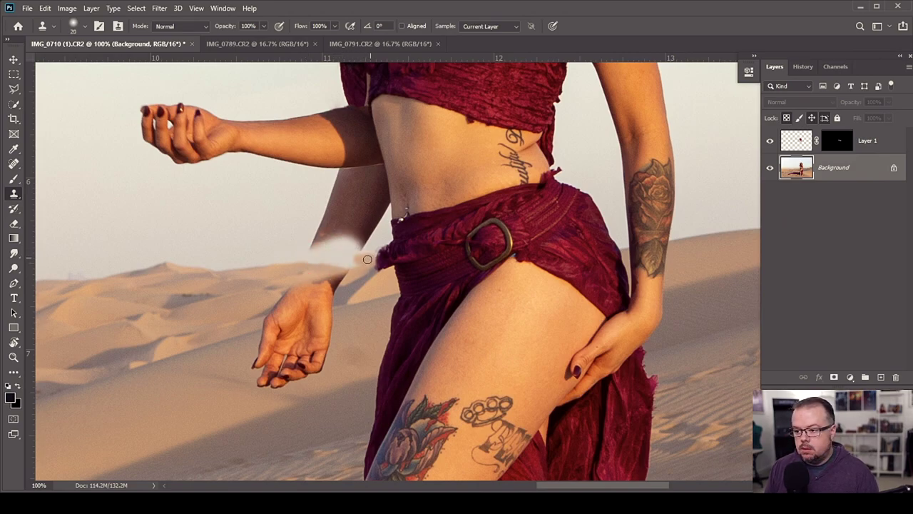
key("bracketleft")
key("bracketleft")
key("bracketleft")
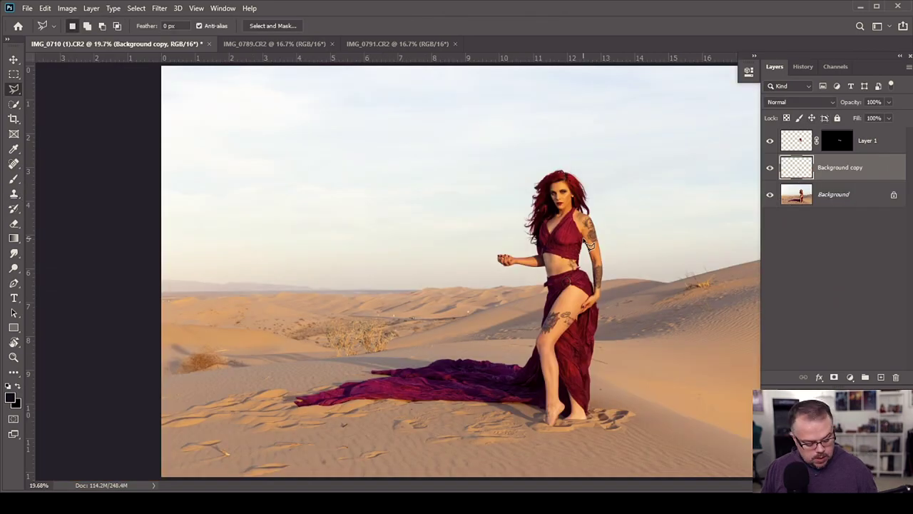
Refine Layer 1's mask with a small brush along the arm's upper edge where it meets the dress, working at 400%
key("z")
left_click(546, 204)
left_click(546, 228)
left_click(547, 304)
left_click(547, 311)
left_click(547, 311)
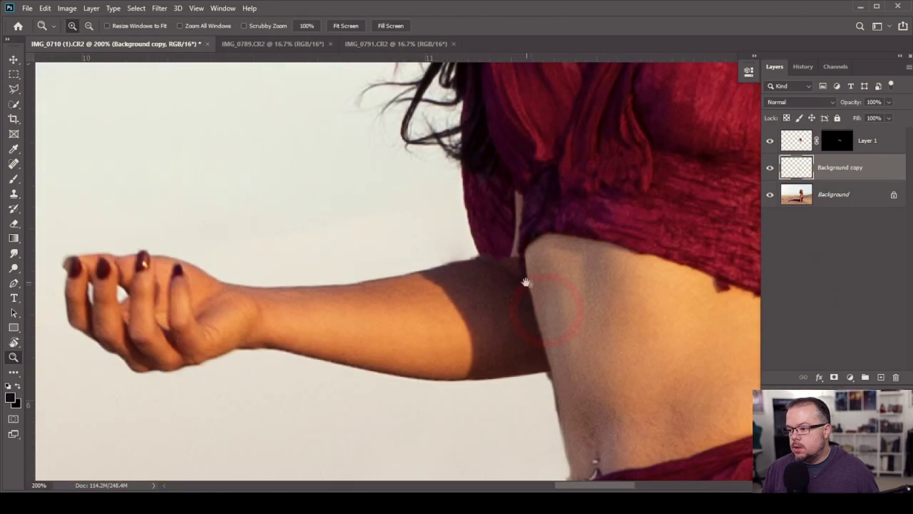
left_click(526, 281)
left_click(482, 306)
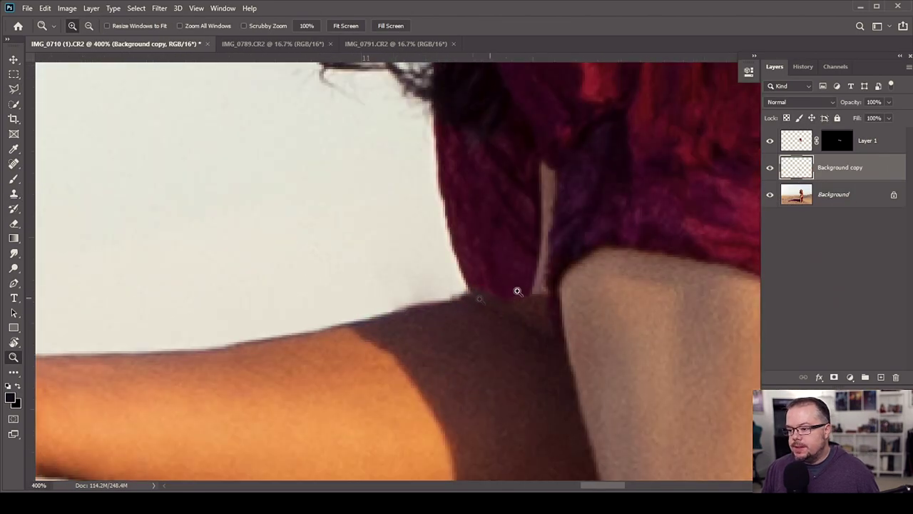
left_click(840, 142)
key("b")
key("x")
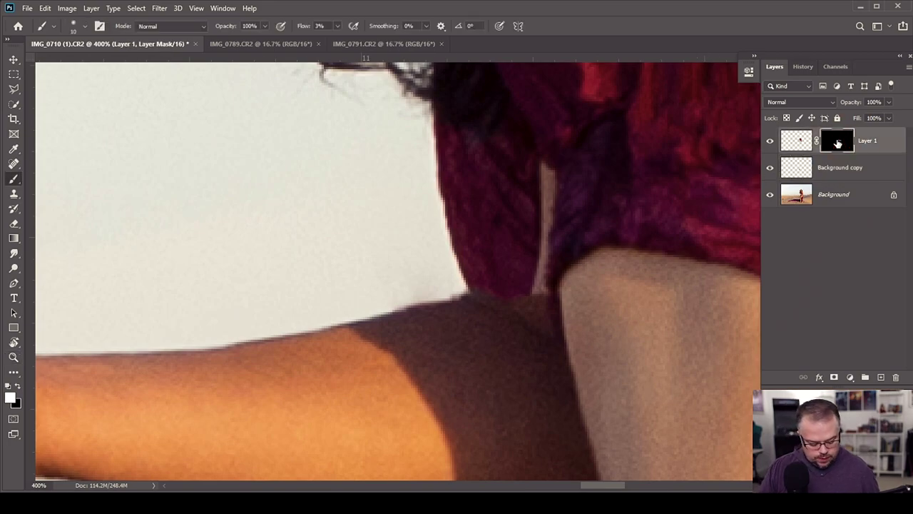
key("x")
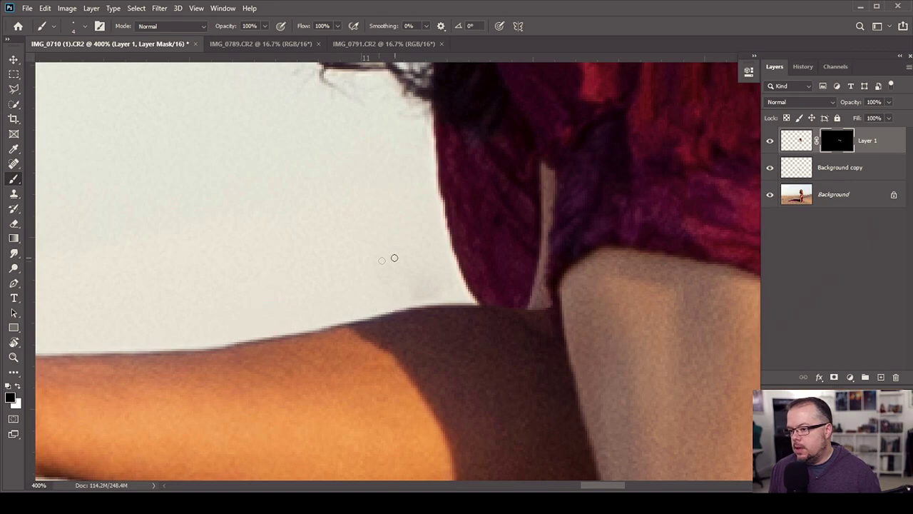
left_click(431, 279)
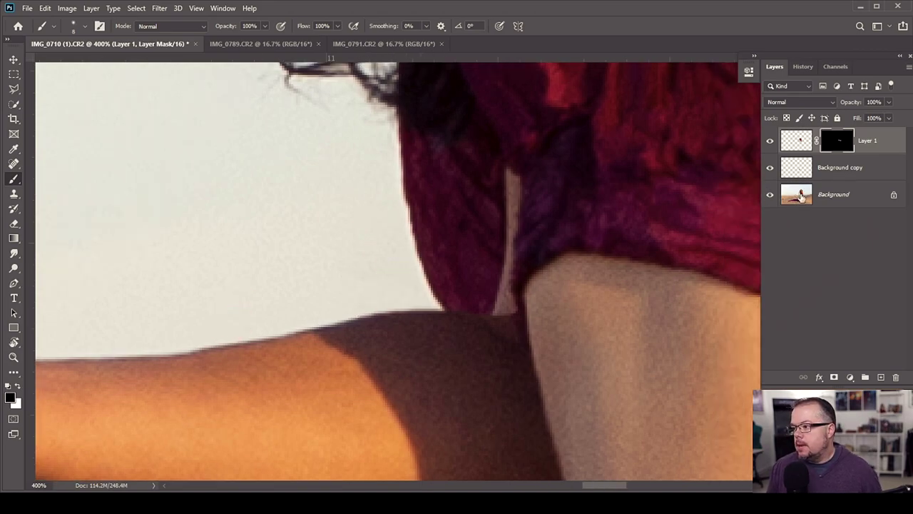
Clone dark dress fabric over the leftover pale strip above the elbow on the Background layer, and view the whole image
left_click(799, 197)
key("s")
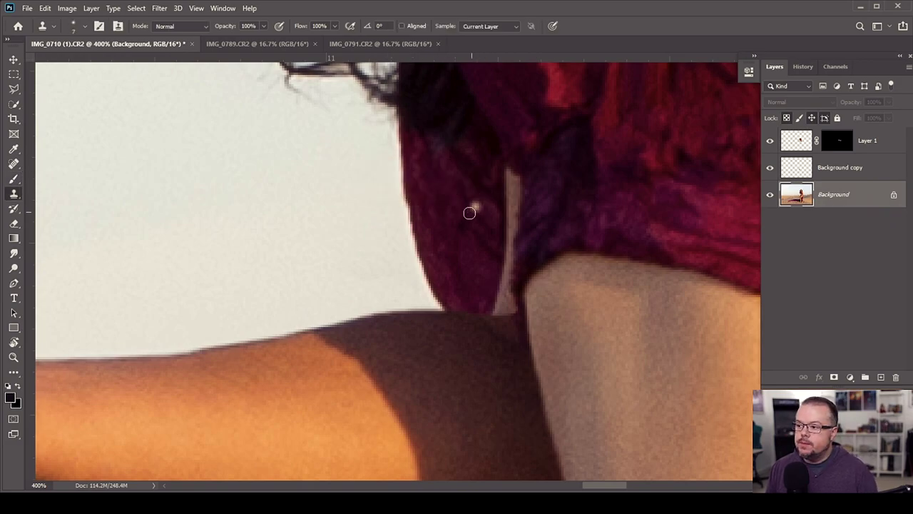
left_click(460, 201, "alt")
mouse_move(503, 189)
left_mouse_down()
mouse_move(517, 218)
mouse_move(506, 179)
mouse_move(482, 225)
mouse_move(503, 238)
mouse_move(504, 253)
mouse_move(516, 236)
mouse_move(509, 270)
mouse_move(501, 265)
mouse_move(488, 279)
mouse_move(498, 289)
mouse_move(509, 284)
mouse_move(499, 301)
mouse_move(517, 304)
mouse_move(503, 309)
mouse_move(493, 284)
left_mouse_up()
left_click_drag(526, 125, 404, 355)
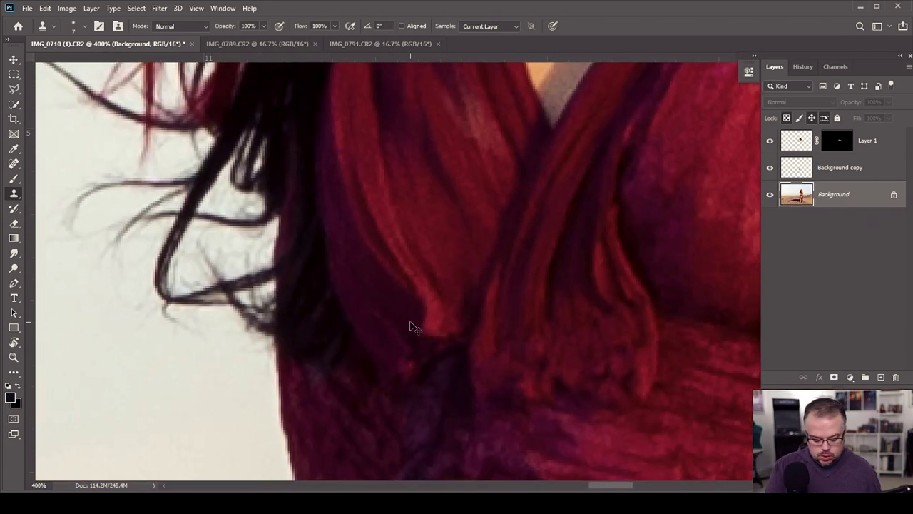
key("ctrl+0")
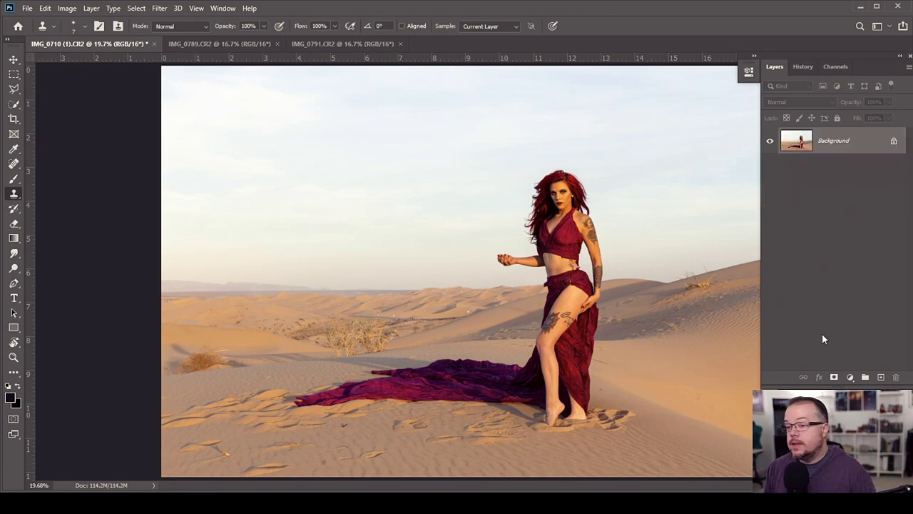
Copy a rectangular area around the billowing skirt in IMG_0789.CR2 to a new layer and move it into the IMG_0710 document
left_click(207, 45)
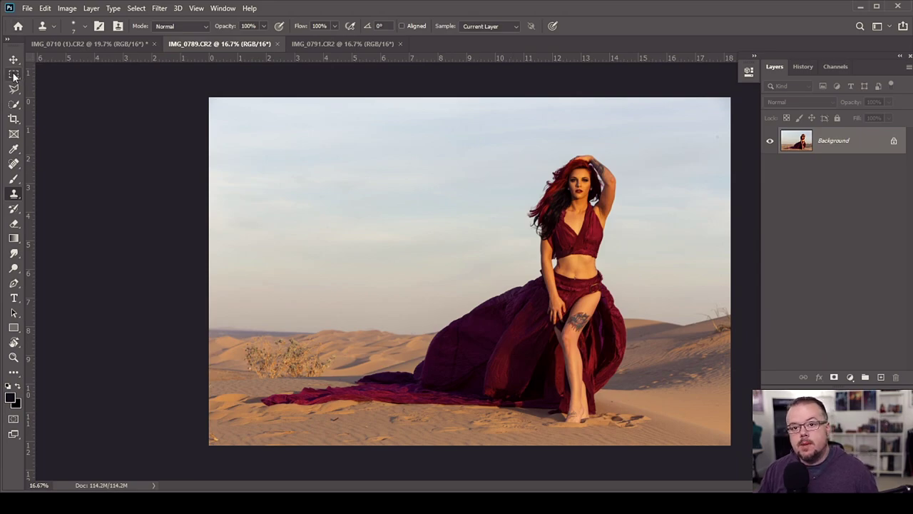
key("m")
left_click_drag(309, 225, 595, 431)
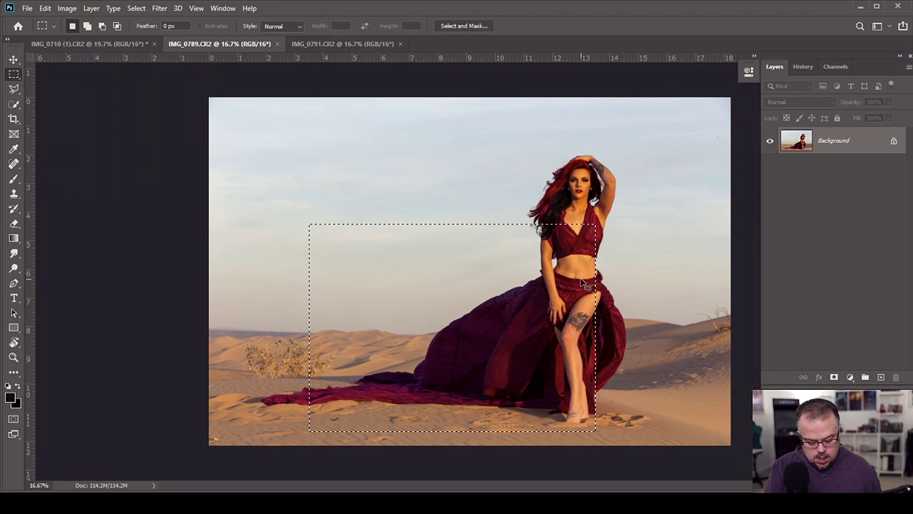
key("ctrl+j")
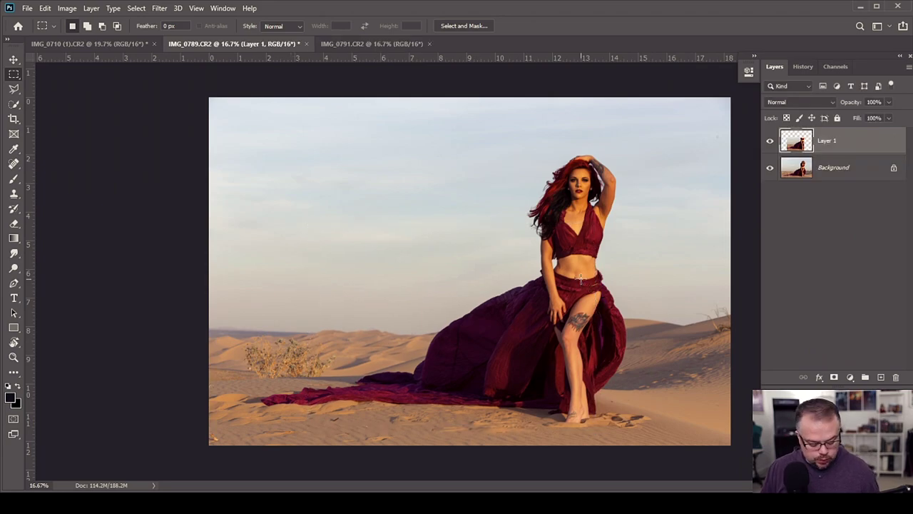
key("v")
left_click_drag(460, 342, 214, 102)
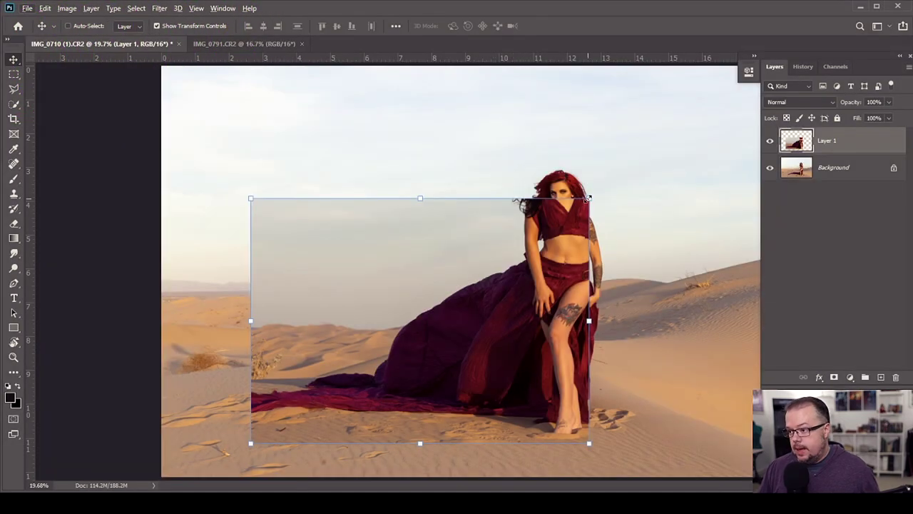
Scale the pasted skirt layer down to about 84.6% to match the model's size and apply the transform
left_click_drag(590, 197, 558, 234)
left_click_drag(530, 330, 534, 333)
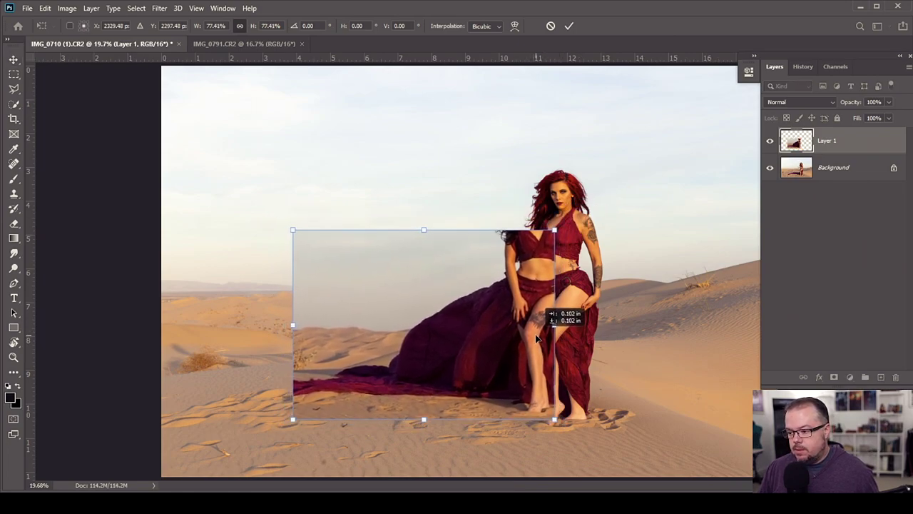
left_click_drag(555, 420, 568, 430)
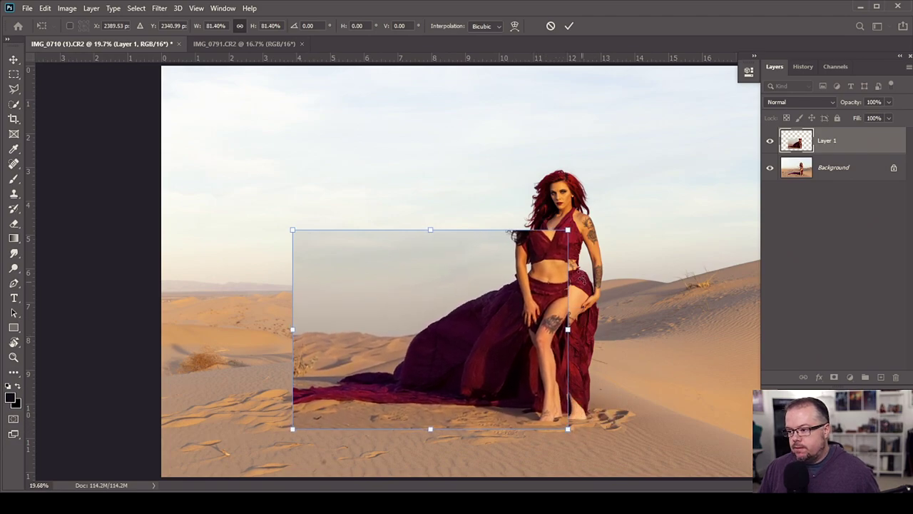
left_click_drag(569, 231, 579, 220)
left_click_drag(558, 365, 525, 366)
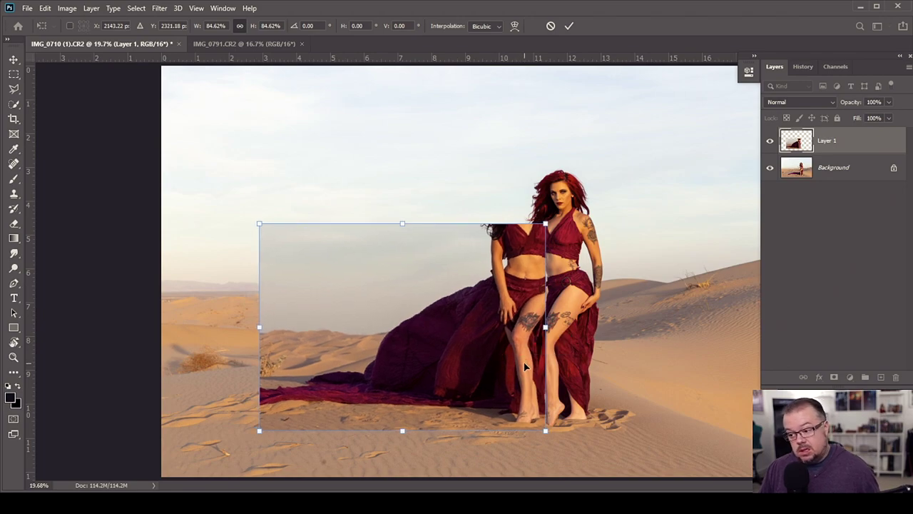
key("Return")
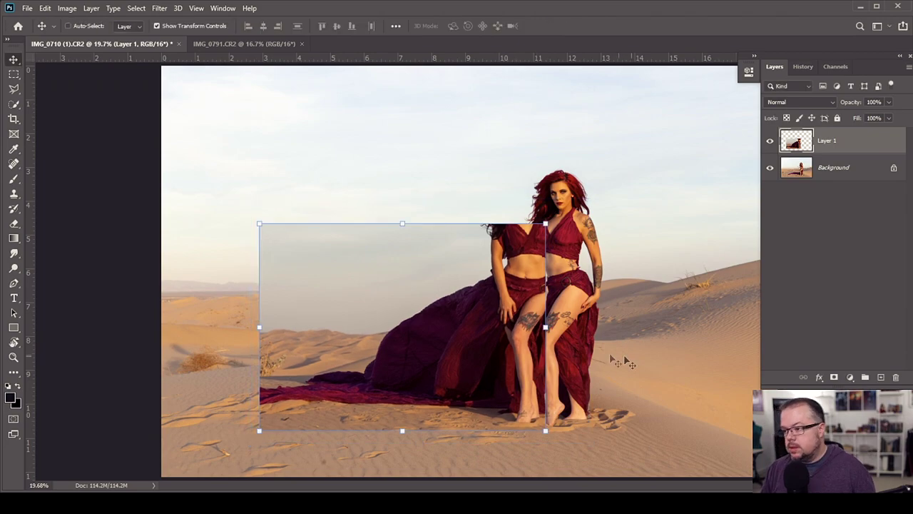
Lower Layer 1's opacity to 64%, then move it and rotate it about 2.9° clockwise so the skirt lines up with the model
left_click_drag(505, 346, 533, 347)
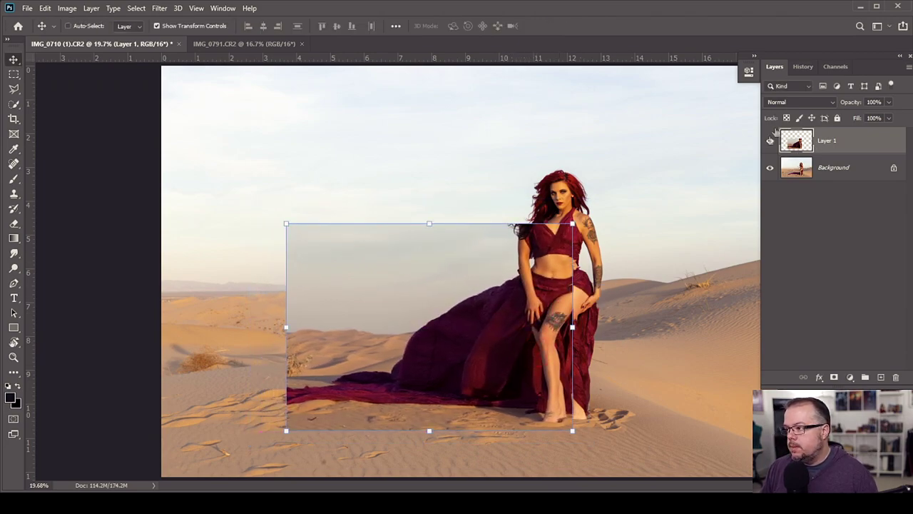
left_click(889, 102)
left_click_drag(896, 116, 870, 115)
left_click_drag(528, 339, 547, 345)
left_click_drag(601, 221, 617, 223)
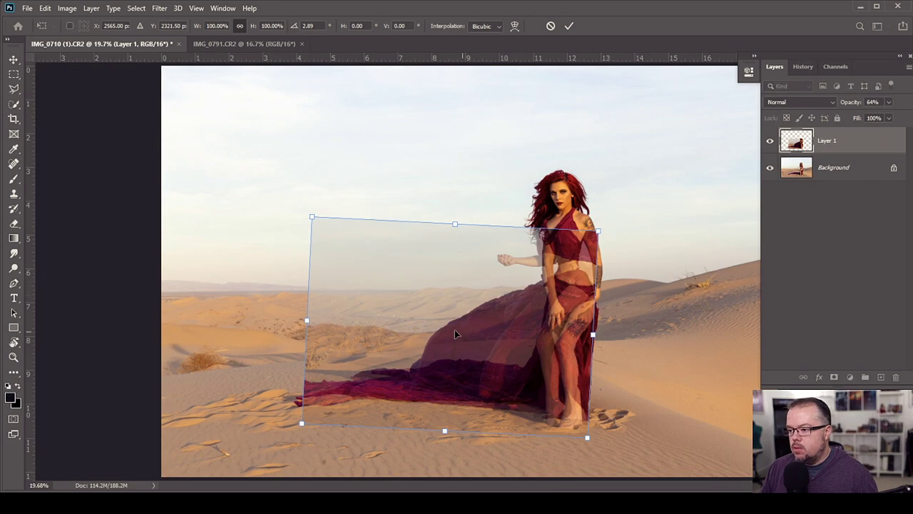
left_click_drag(518, 316, 549, 357)
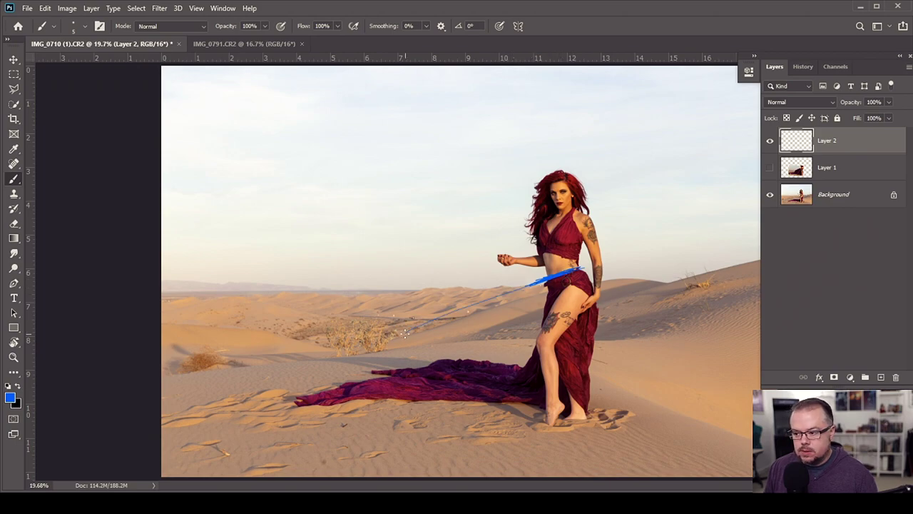
Sketch blue guide lines on Layer 2 for the shoulder, hip, leg and skirt angles, toggling Layer 1's visibility to compare poses
left_click(769, 168)
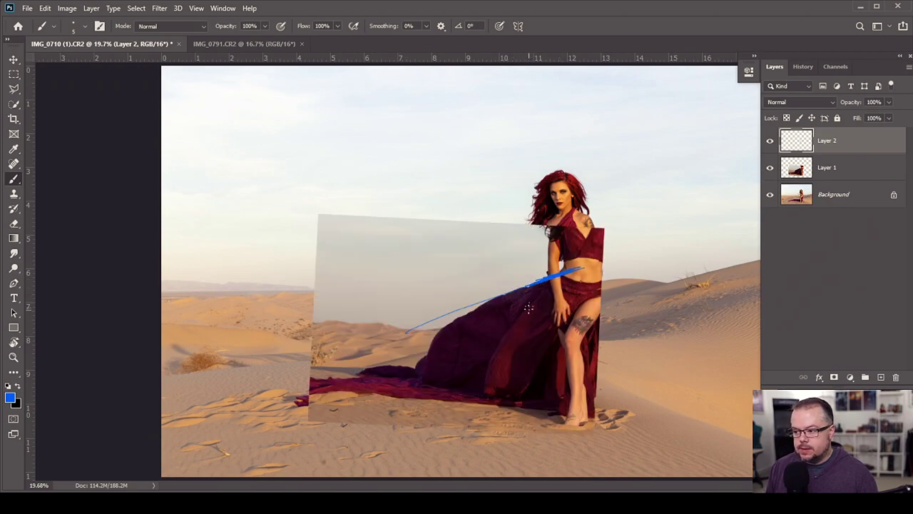
left_click(425, 323)
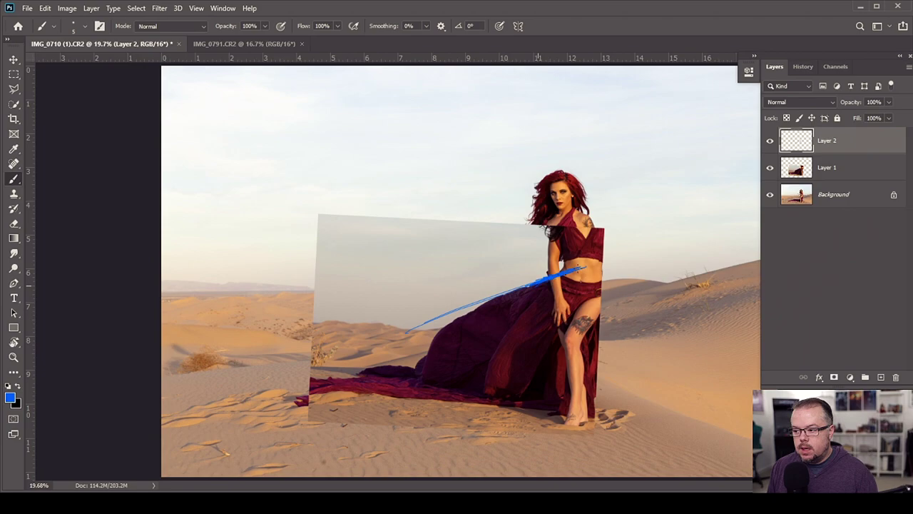
left_click(769, 168)
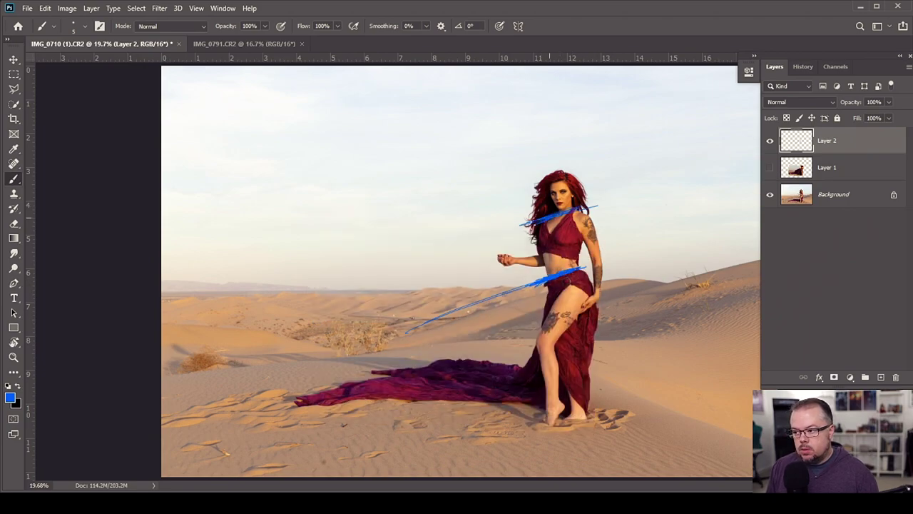
mouse_move(600, 311)
left_mouse_down()
mouse_move(509, 353)
mouse_move(517, 336)
mouse_move(503, 306)
left_mouse_up()
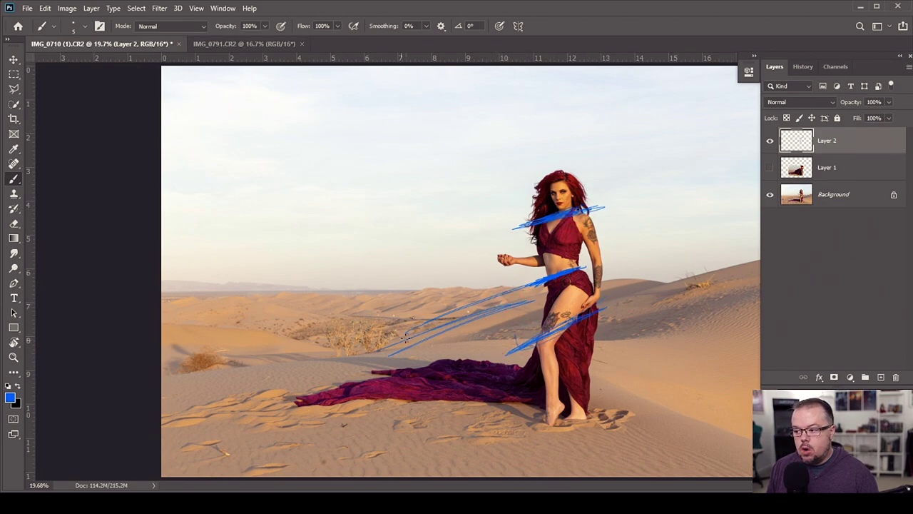
mouse_move(543, 291)
left_mouse_down()
mouse_move(480, 286)
mouse_move(379, 366)
left_mouse_up()
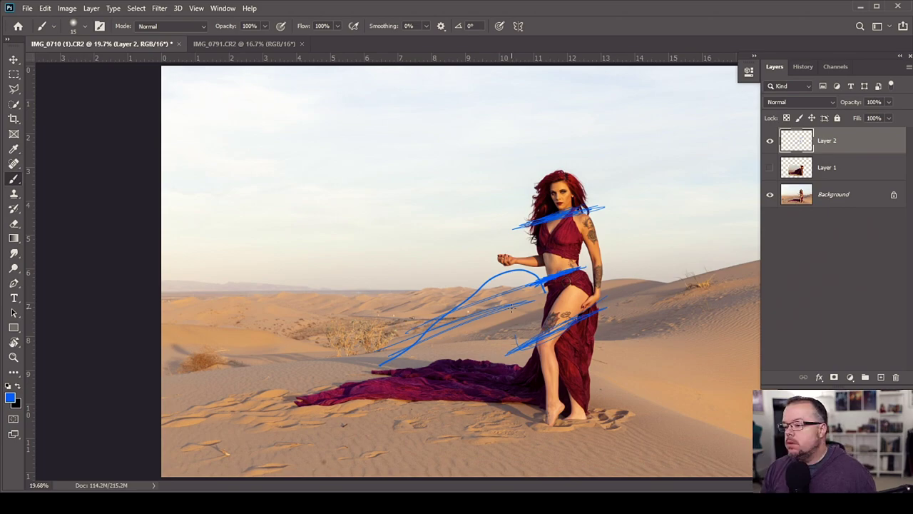
Hide Layer 2, show Layer 1, and add an inverted black layer mask to Layer 1
left_click(771, 141)
left_click(770, 167)
left_click(828, 167)
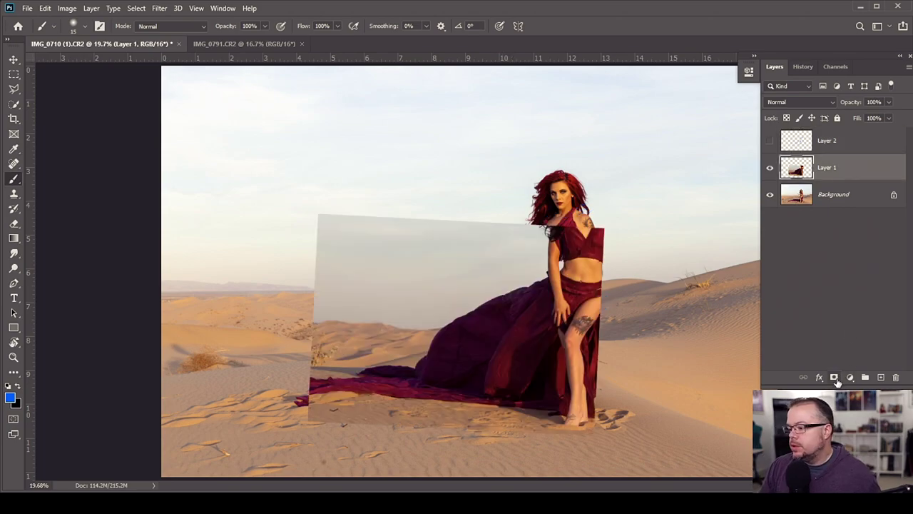
left_click(835, 377)
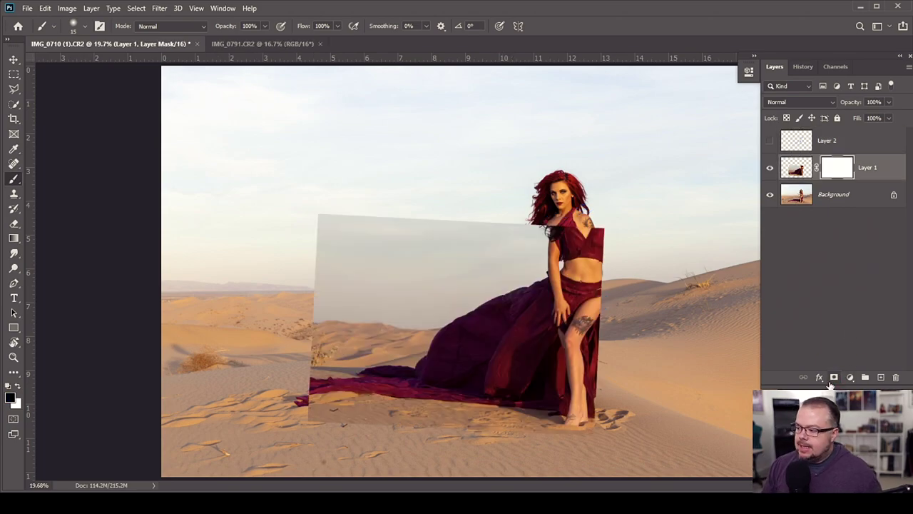
key("ctrl+i")
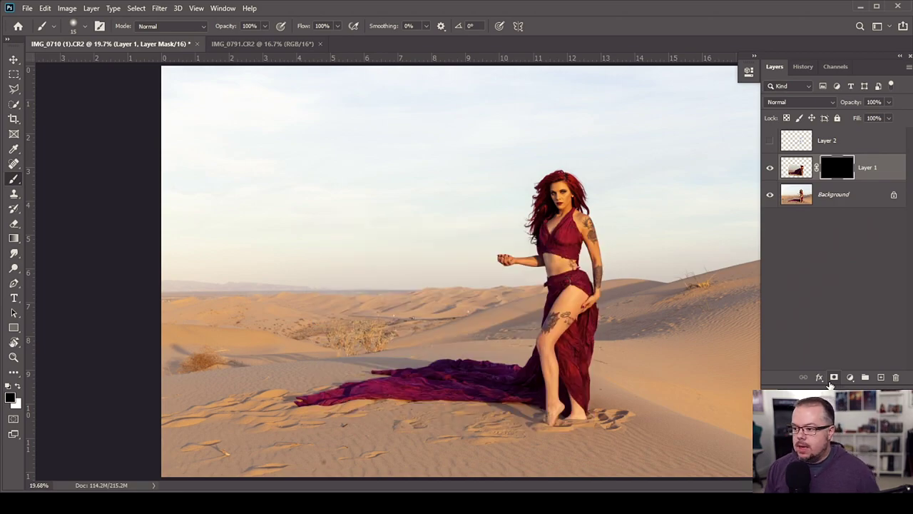
Reveal the billowing skirt by painting white on Layer 1's mask from the waist outward, enlarging the soft brush to 125 px
key("z")
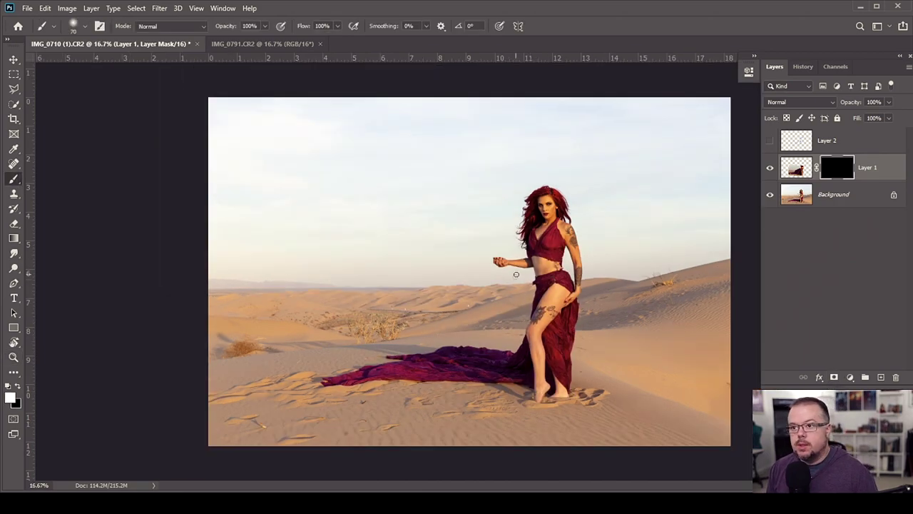
key("bracketright")
mouse_move(534, 284)
left_mouse_down()
mouse_move(501, 304)
mouse_move(528, 312)
mouse_move(514, 342)
left_mouse_up()
key("bracketright")
key("bracketright")
key("bracketright")
mouse_move(528, 302)
left_mouse_down()
mouse_move(497, 321)
mouse_move(491, 311)
mouse_move(525, 291)
mouse_move(480, 306)
left_mouse_up()
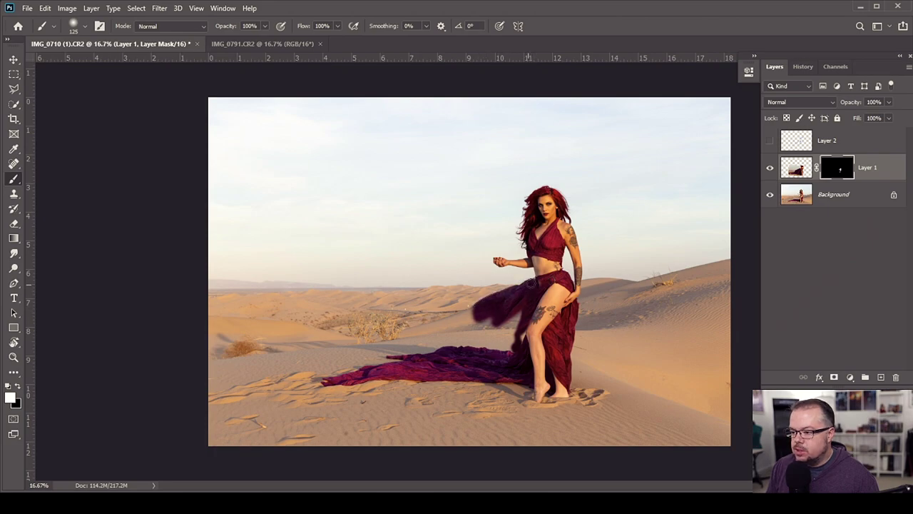
left_click_drag(470, 310, 460, 317)
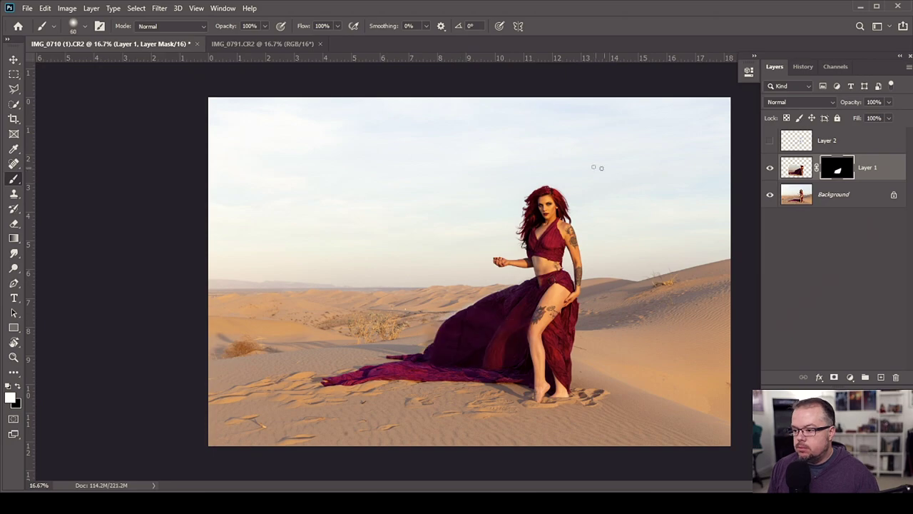
Select the billowing purple skirt on Layer 1 with the Quick Selection tool, following its upper edge at 66.7% zoom
key("z")
left_click(459, 316)
left_click(451, 329)
left_click(449, 337)
left_click(448, 344)
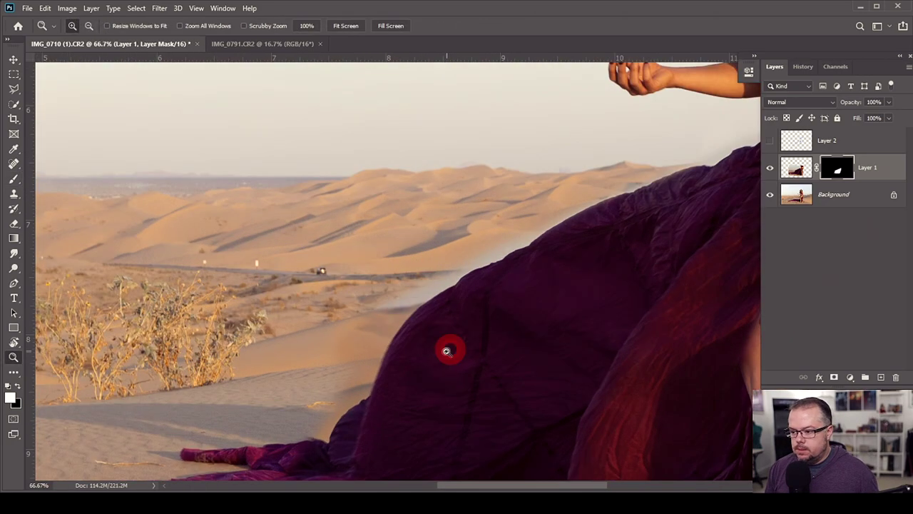
key("w")
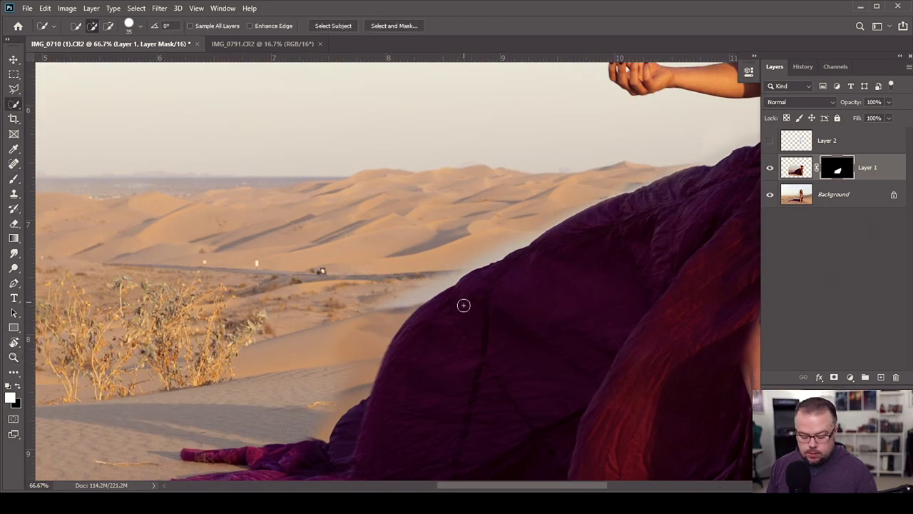
left_click_drag(547, 291, 557, 287)
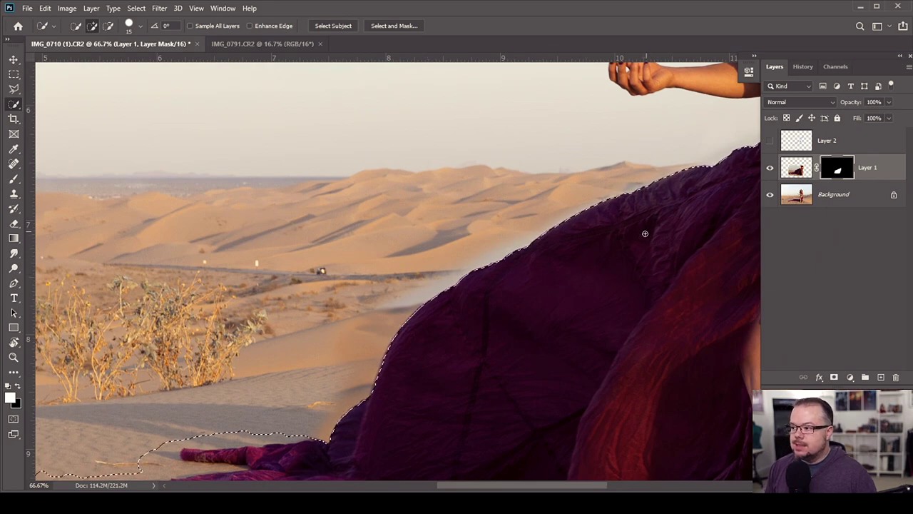
Paint black on Layer 1's mask with an enlarged brush along the skirt's selected upper edge to hide the pale background fringe
left_click_drag(639, 251, 390, 339)
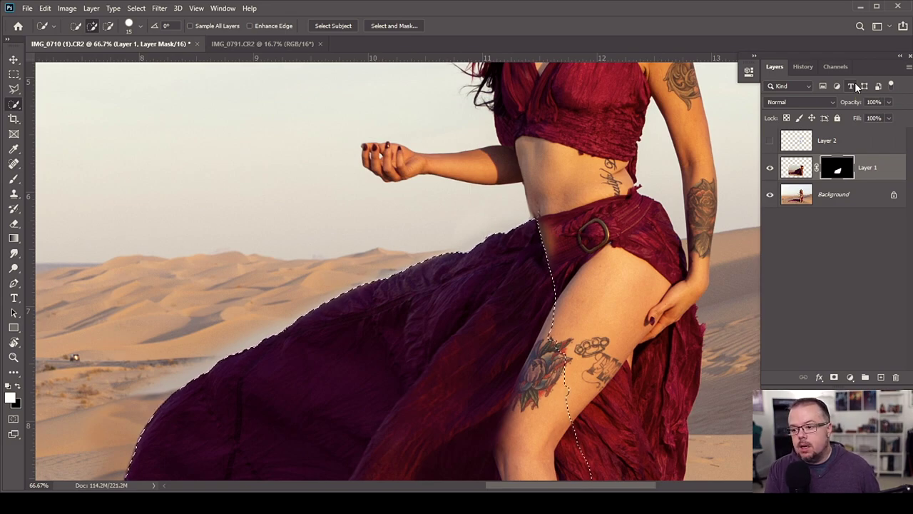
key("b")
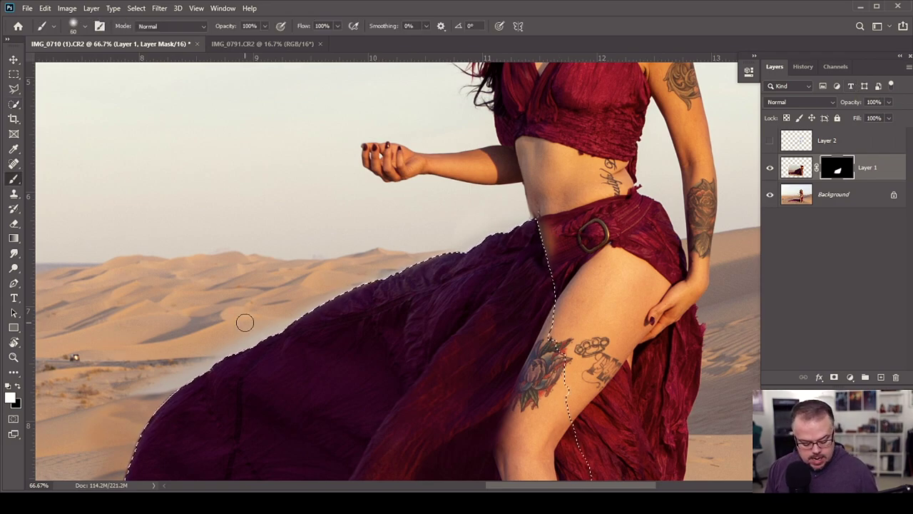
key("x")
key("bracketright")
key("bracketright")
key("bracketright")
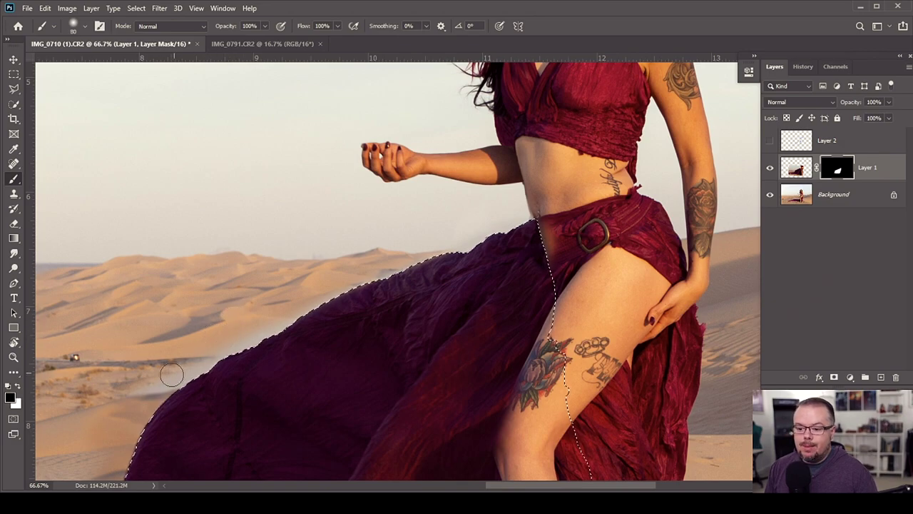
mouse_move(202, 365)
left_mouse_down()
mouse_move(382, 270)
mouse_move(482, 235)
mouse_move(470, 235)
left_mouse_up()
left_click_drag(310, 359, 567, 204)
mouse_move(403, 246)
left_mouse_down()
mouse_move(405, 272)
mouse_move(357, 279)
mouse_move(349, 333)
left_mouse_up()
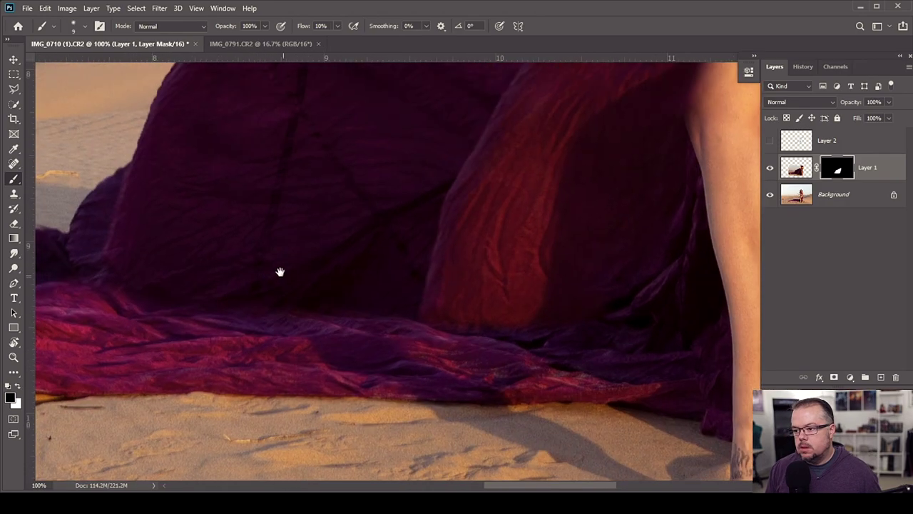
Paint white on Layer 1's mask along the billowing skirt's lower seam to blend it into the fabric on the sand, enlarging the brush to 90 px
left_click_drag(280, 272, 274, 272)
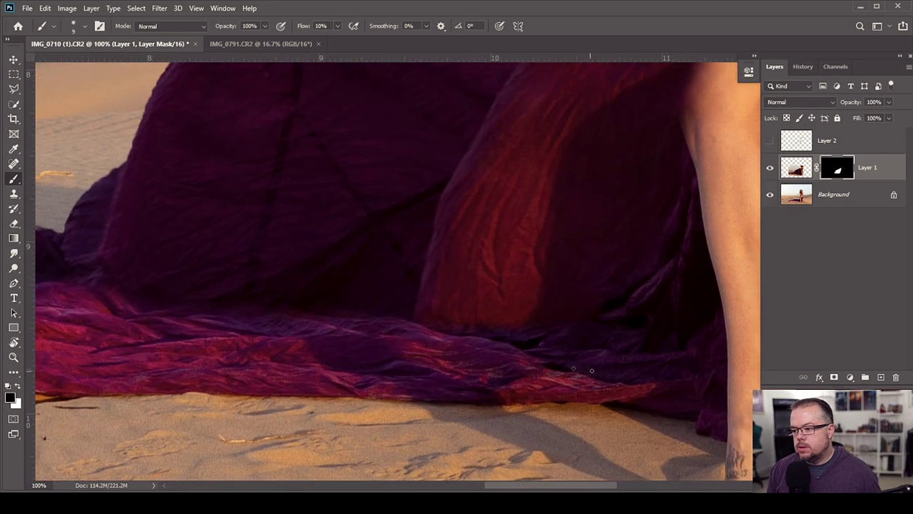
key("bracketright")
key("bracketright")
key("bracketright")
key("bracketright")
key("bracketright")
key("x")
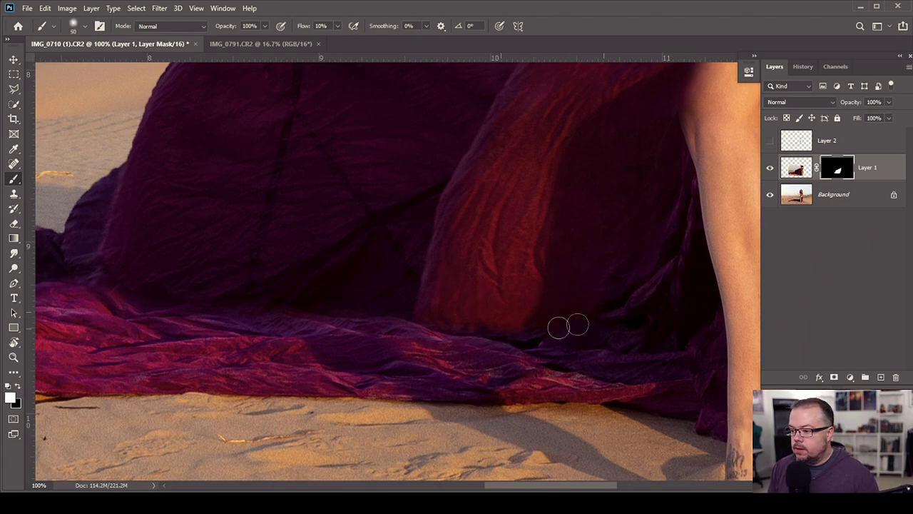
key("bracketright")
key("bracketright")
key("bracketright")
key("bracketright")
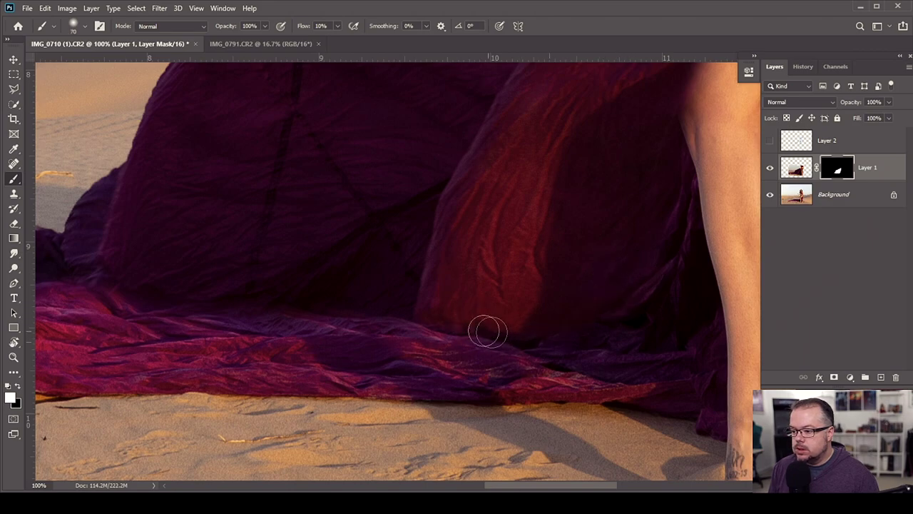
mouse_move(397, 295)
left_mouse_down()
mouse_move(391, 293)
mouse_move(393, 313)
mouse_move(367, 295)
mouse_move(281, 310)
mouse_move(112, 280)
left_mouse_up()
left_click_drag(325, 259, 301, 252)
mouse_move(155, 259)
left_mouse_down()
mouse_move(473, 269)
mouse_move(566, 307)
left_mouse_up()
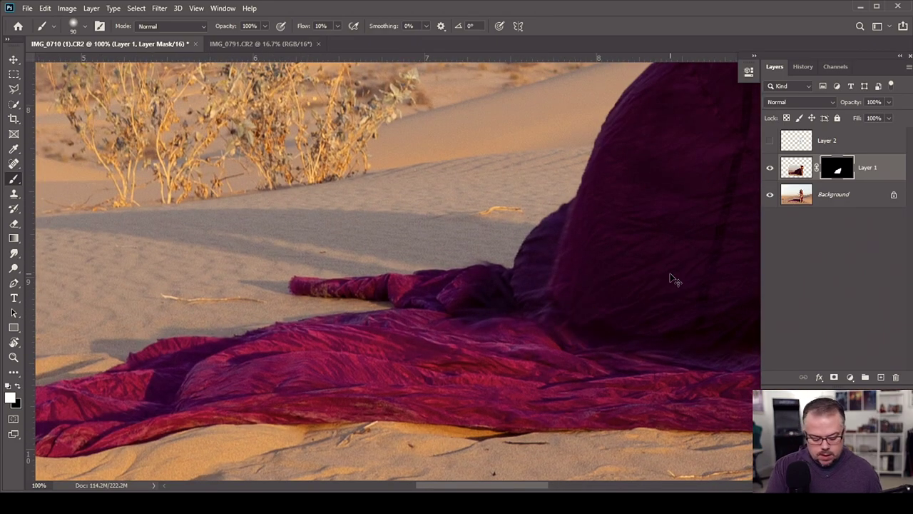
key("ctrl+0")
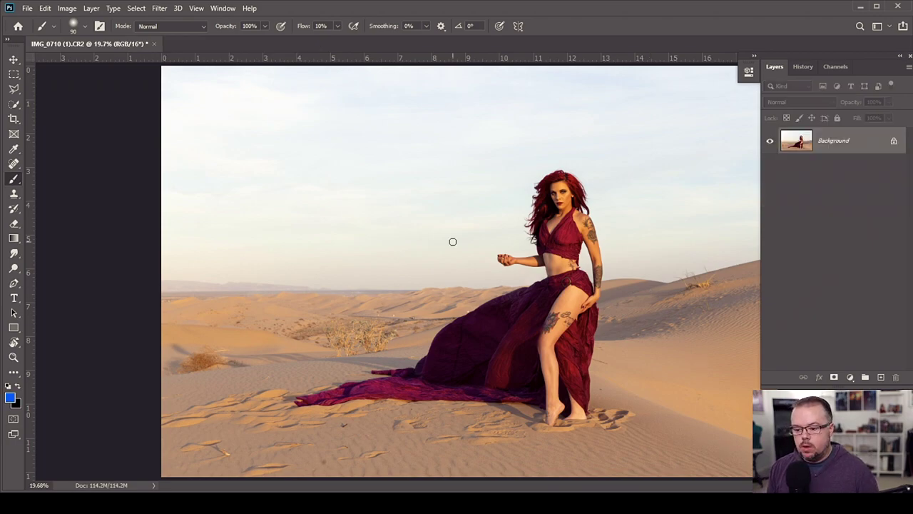
Remove the footprints and small marks from the foreground sand with the Spot Healing Brush, enlarged to 100 px
key("j")
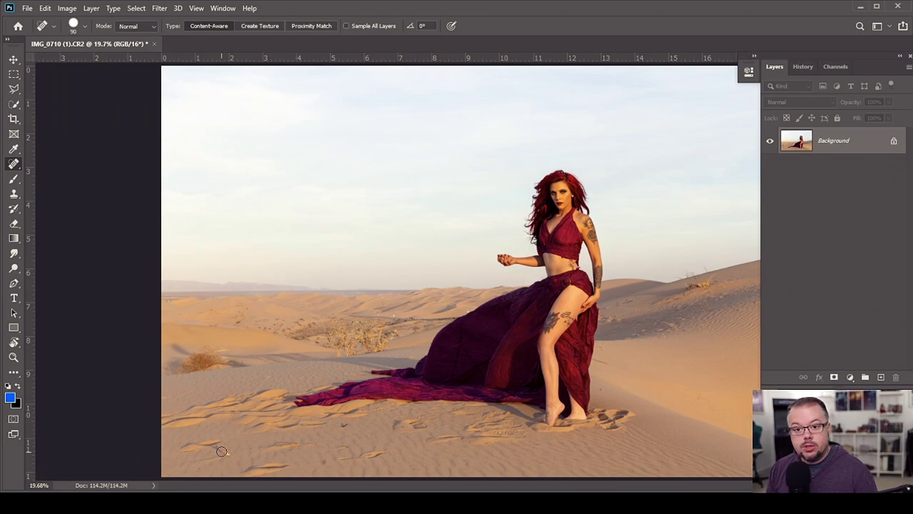
mouse_move(220, 440)
left_mouse_down()
mouse_move(230, 460)
mouse_move(180, 450)
mouse_move(218, 457)
mouse_move(231, 441)
mouse_move(192, 442)
left_mouse_up()
key("bracketright")
mouse_move(264, 450)
left_mouse_down()
mouse_move(307, 445)
mouse_move(243, 468)
mouse_move(277, 468)
mouse_move(249, 474)
left_mouse_up()
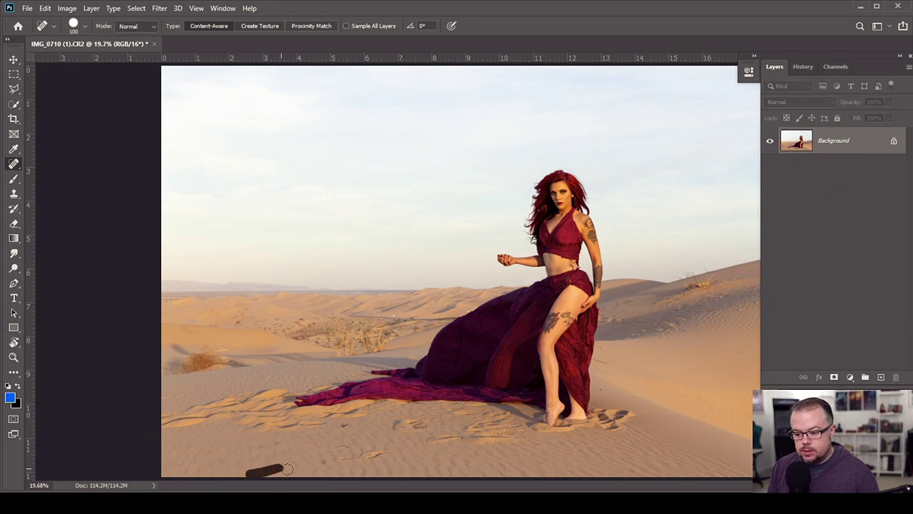
left_click(321, 464)
mouse_move(355, 458)
left_mouse_down()
mouse_move(385, 448)
mouse_move(329, 450)
left_mouse_up()
left_click(334, 456)
left_click(347, 425)
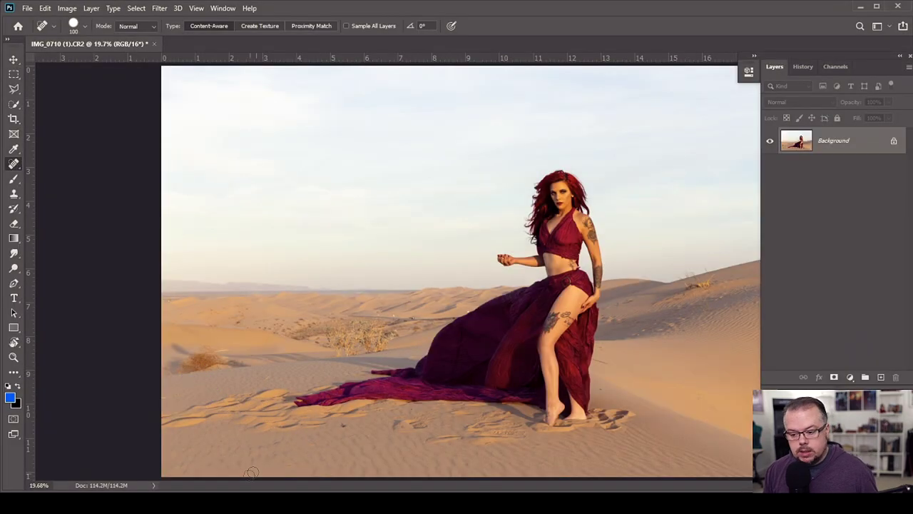
left_click(276, 442)
left_click(341, 428)
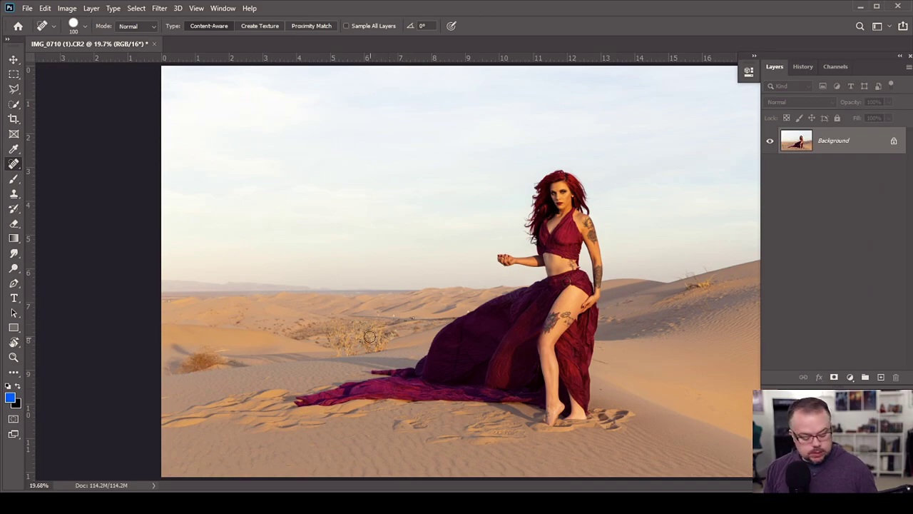
Heal away the distant vehicle and the white sign beside the desert road with the Spot Healing Brush, reduced to 20 px or smaller
key("z")
left_click_drag(386, 315, 422, 340)
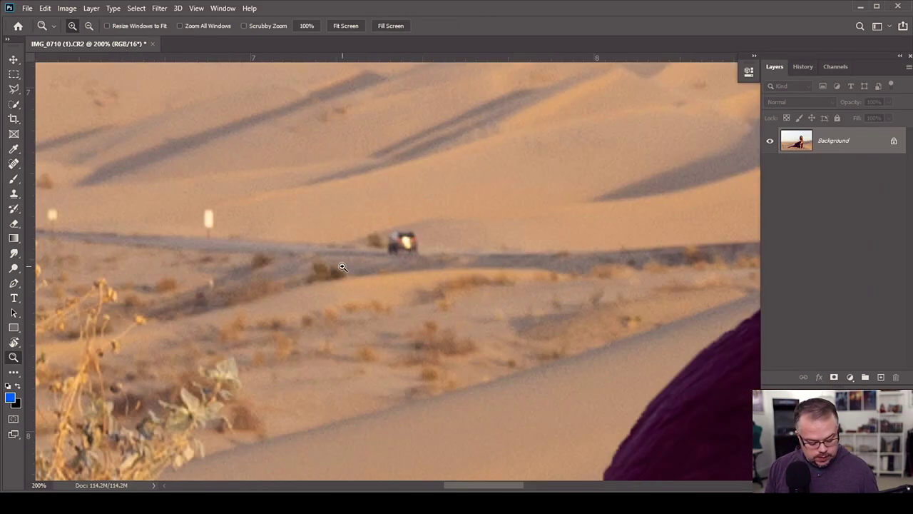
key("j")
key("bracketleft")
key("bracketleft")
key("bracketleft")
key("bracketleft")
key("bracketleft")
key("bracketleft")
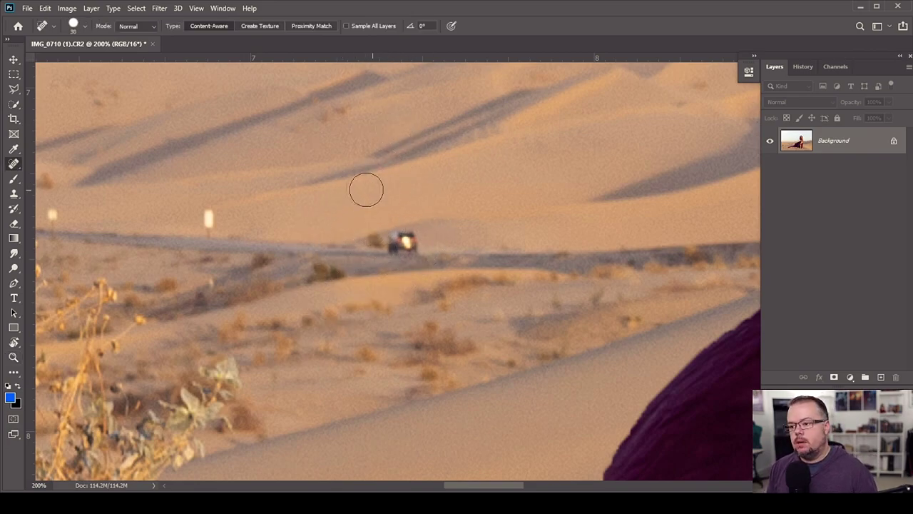
key("bracketleft")
key("bracketleft")
mouse_move(398, 241)
left_mouse_down()
mouse_move(389, 244)
mouse_move(417, 243)
left_mouse_up()
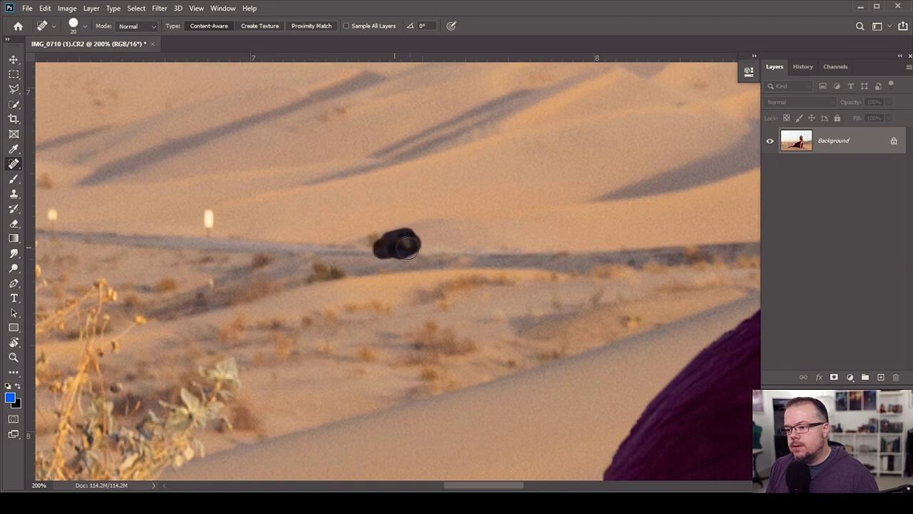
key("bracketleft")
left_click(205, 219)
key("ctrl+0")
Duplicate the Background layer and add a Color Balance adjustment layer above it, with its tone set to Midtones
key("s")
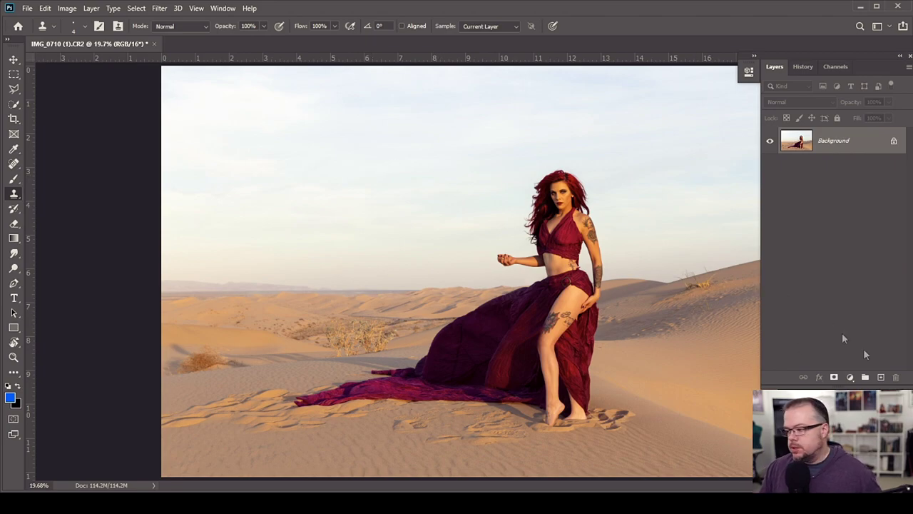
key("ctrl+j")
left_click(852, 377)
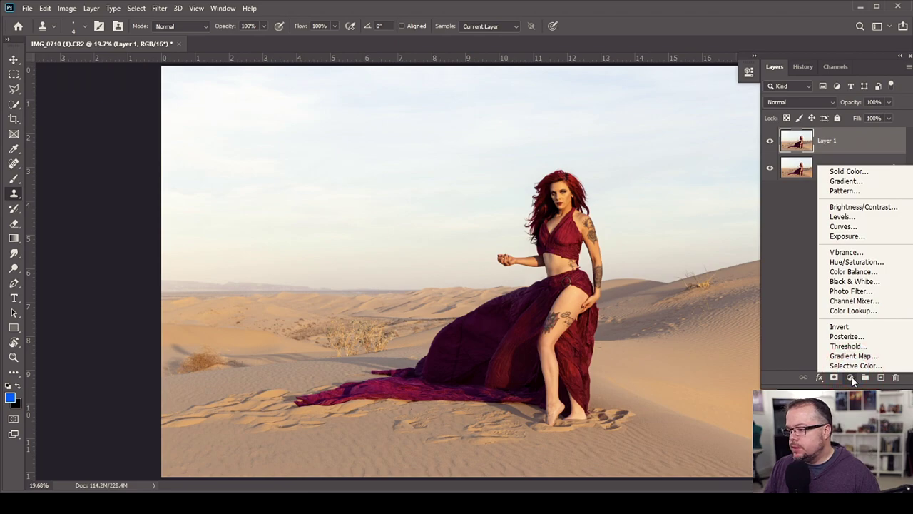
left_click(850, 272)
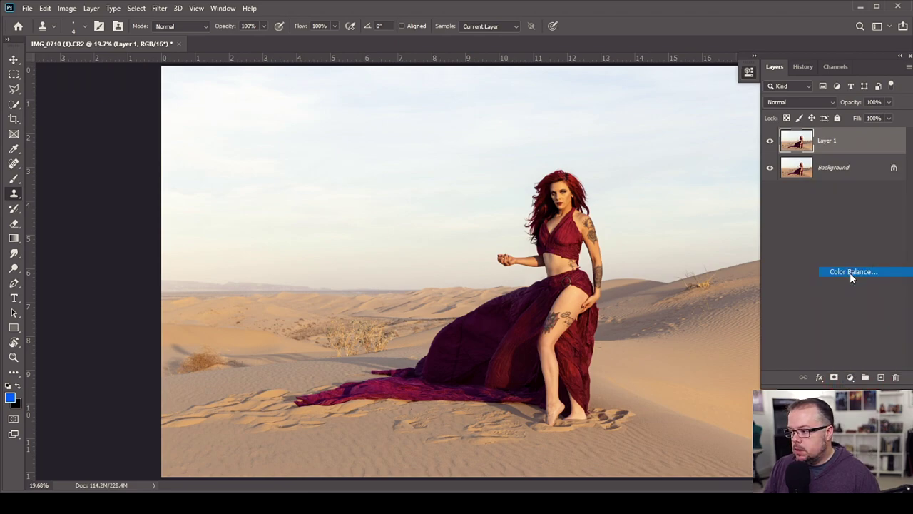
left_click(630, 107)
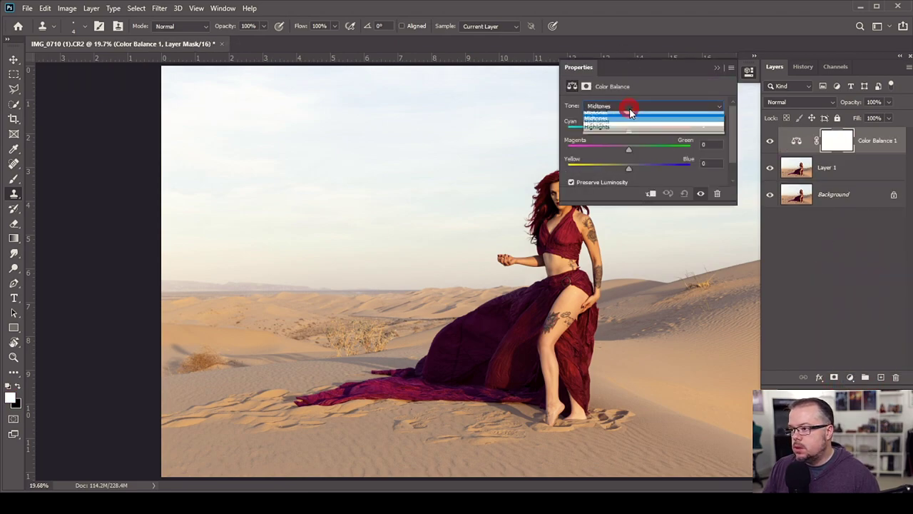
left_click(619, 125)
left_click_drag(645, 69, 333, 129)
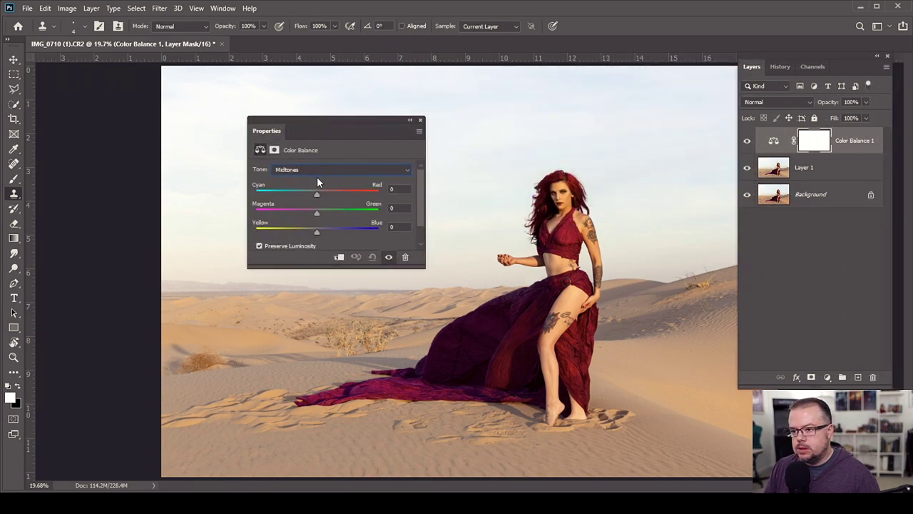
Set the Color Balance midtones to Cyan/Red -11, Magenta/Green -5 and Yellow/Blue +5
mouse_move(316, 232)
left_mouse_down()
mouse_move(331, 232)
mouse_move(320, 233)
left_mouse_up()
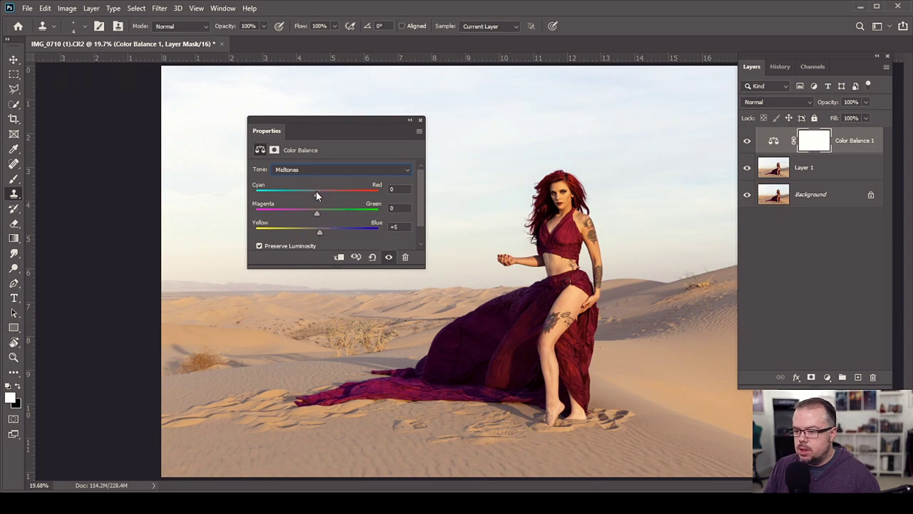
left_click_drag(316, 194, 314, 193)
left_click_drag(310, 192, 310, 193)
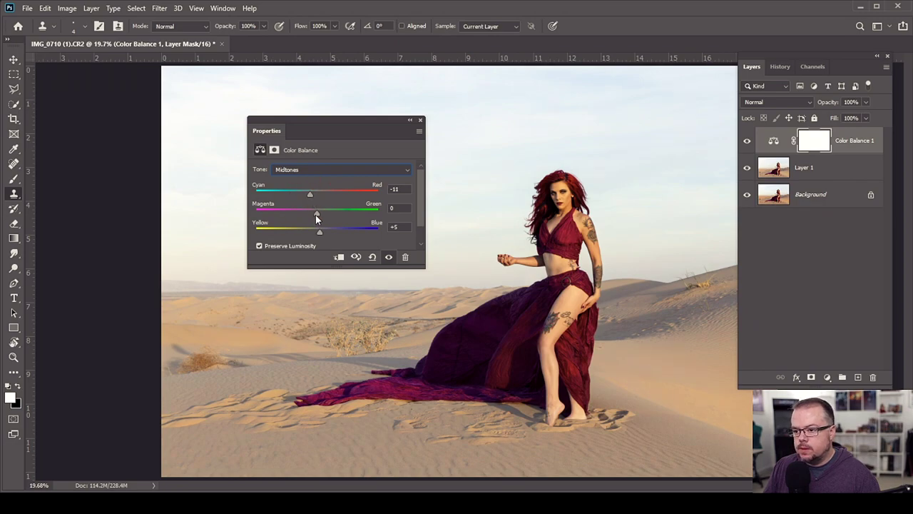
left_click_drag(316, 211, 314, 212)
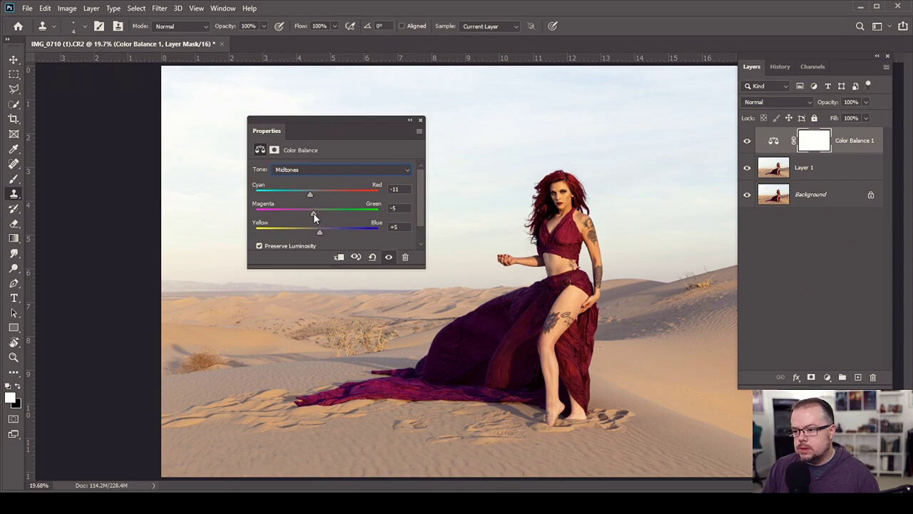
Set the Color Balance highlights to Cyan/Red -4, Magenta/Green -1 and Yellow/Blue +9
left_click(324, 169)
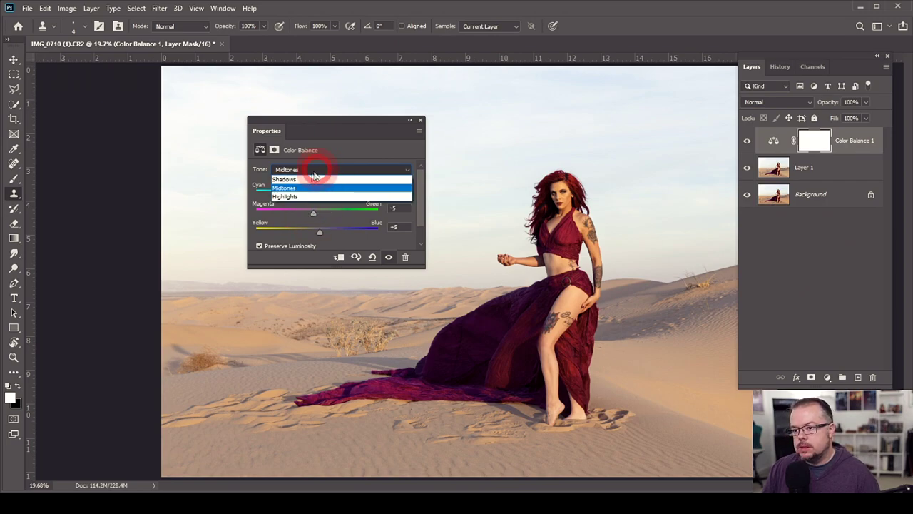
left_click(296, 195)
mouse_move(317, 231)
left_mouse_down()
mouse_move(357, 240)
mouse_move(337, 246)
mouse_move(322, 233)
left_mouse_up()
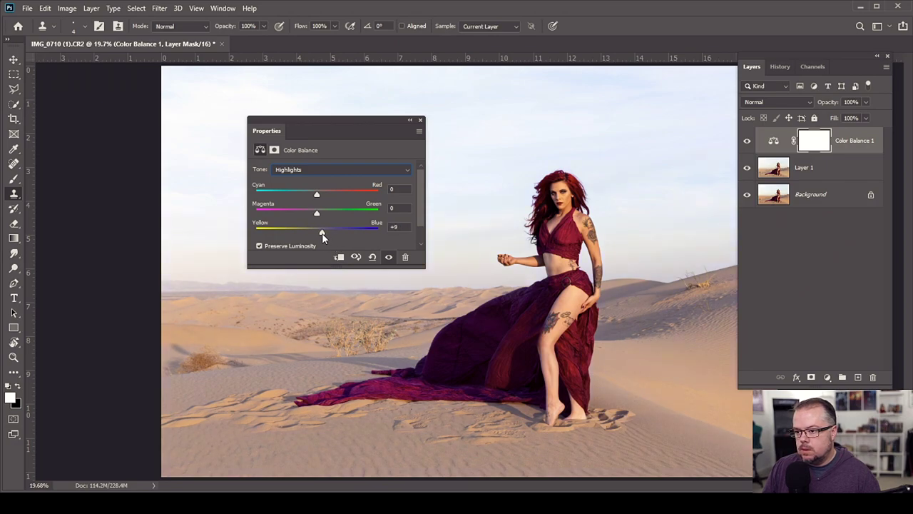
left_click_drag(318, 201, 315, 199)
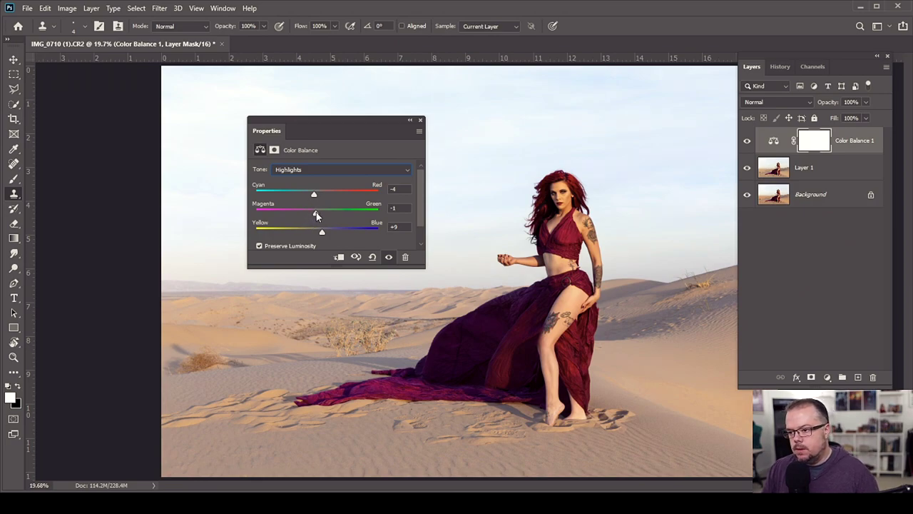
Shift the Color Balance shadows slightly toward blue
left_click(312, 170)
left_click(291, 180)
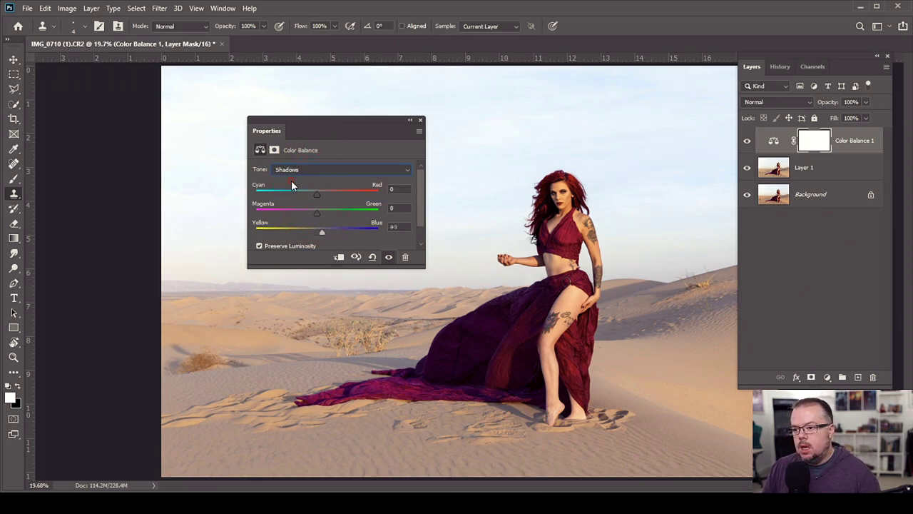
left_click_drag(316, 234, 320, 233)
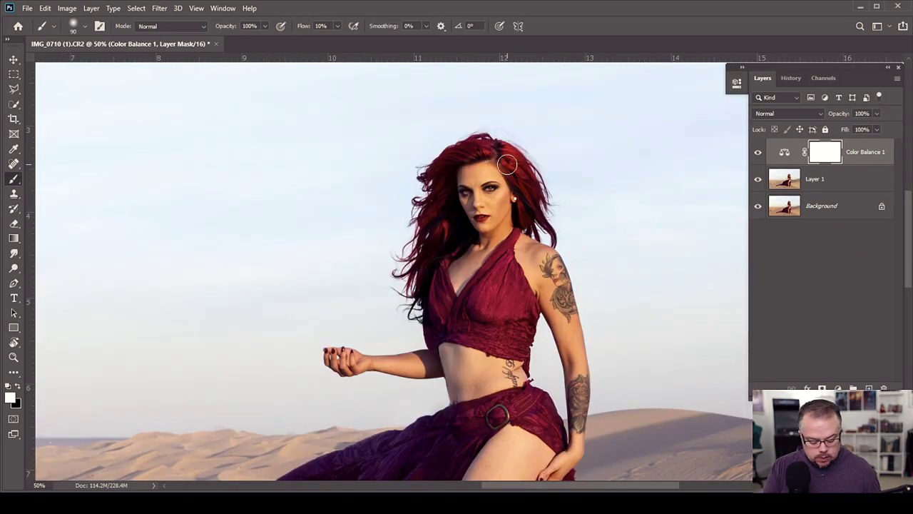
Invert the Color Balance mask to black and paint white over the model's face, neck and chest with a 70 to 90 px brush at 100% flow
key("ctrl+i")
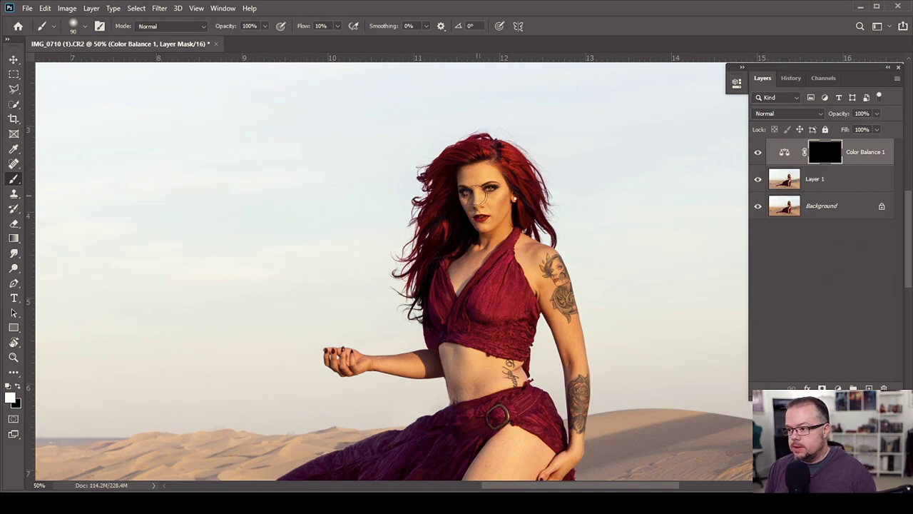
key("bracketleft")
key("bracketleft")
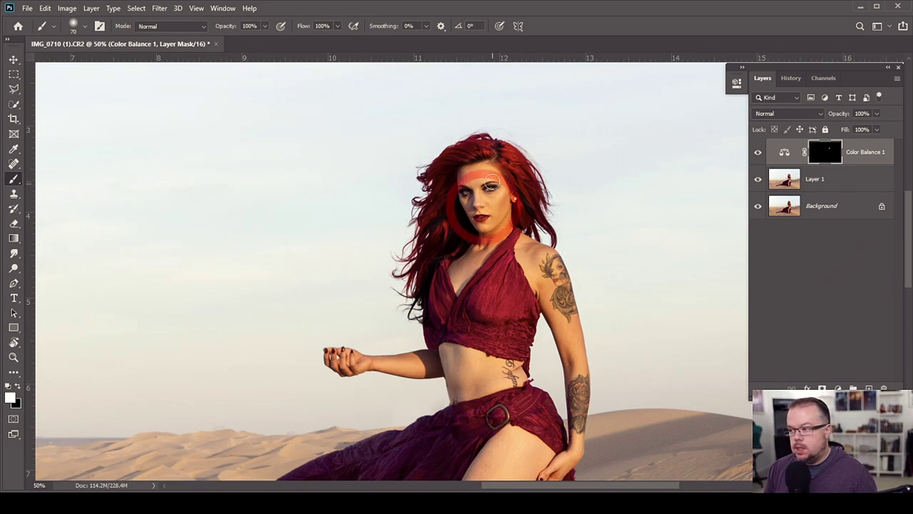
key("bracketright")
key("bracketright")
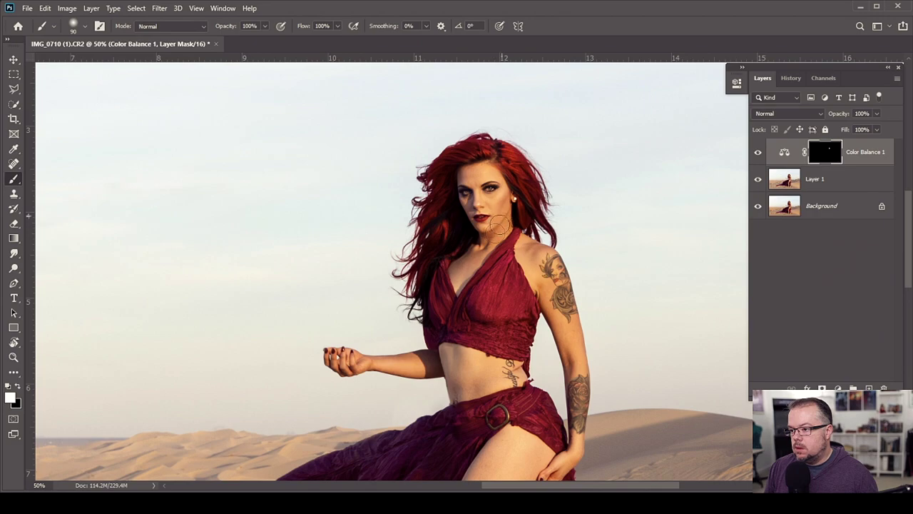
key("bracketleft")
key("bracketleft")
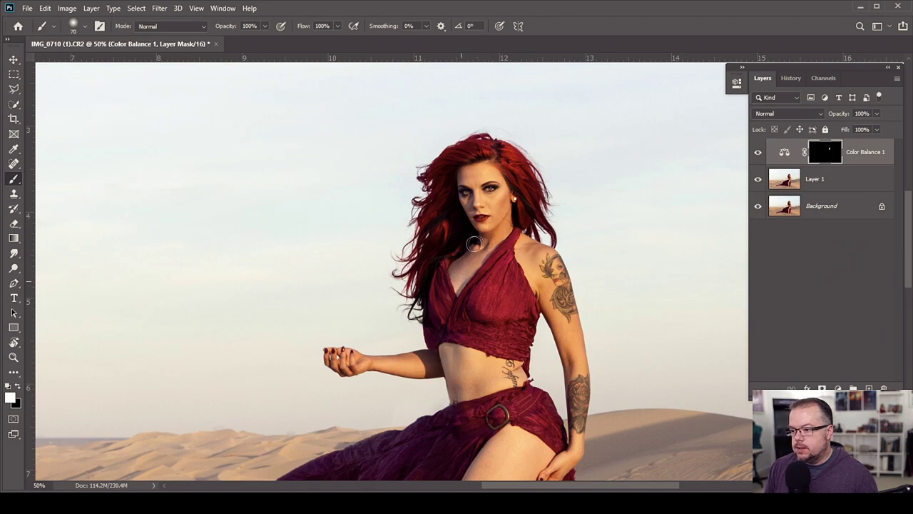
key("bracketright")
key("bracketright")
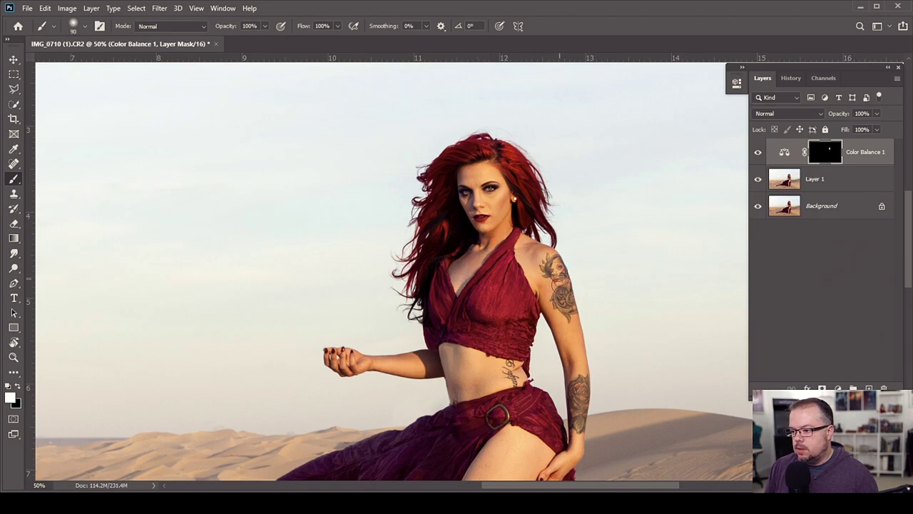
Paint white on the Color Balance mask over the model's tattooed arm, midriff and other exposed skin, varying the brush between 125 and 80 px
left_click_drag(556, 307, 545, 277)
left_click_drag(549, 279, 552, 279)
left_click_drag(558, 317, 563, 304)
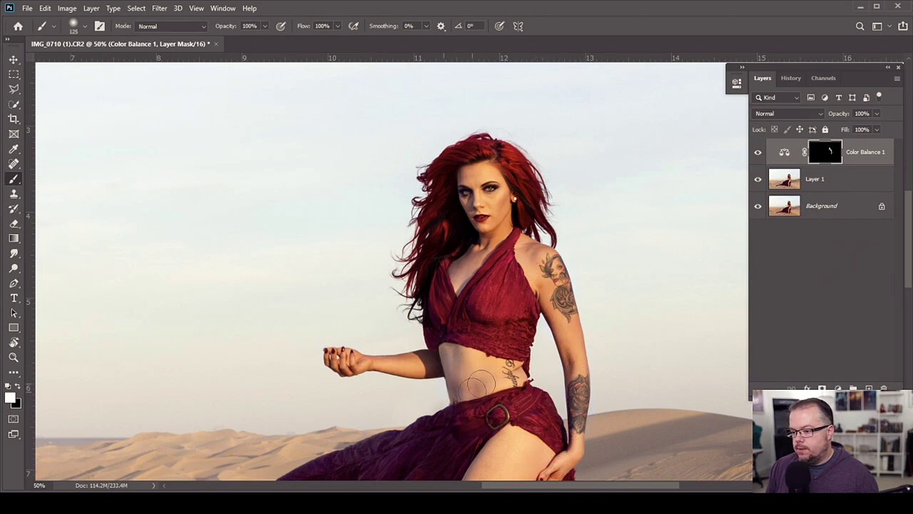
key("bracketleft")
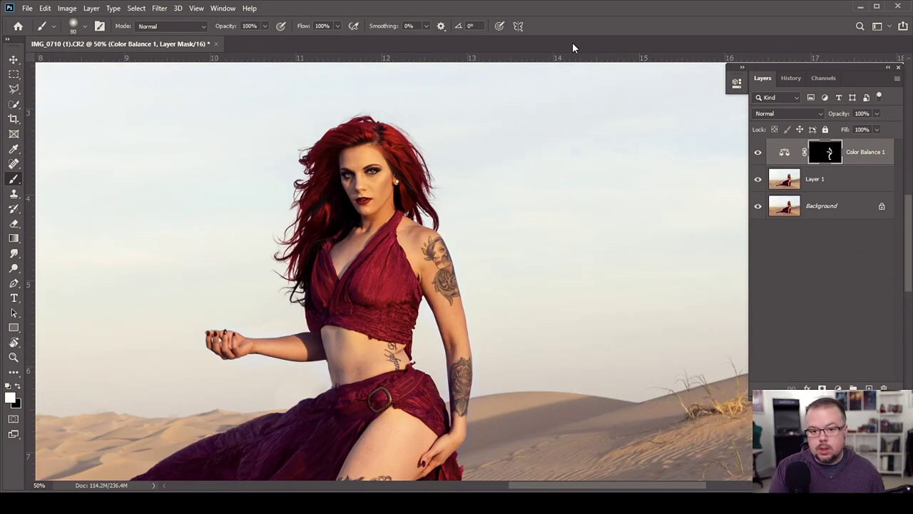
Compare the image with and without the Color Balance 1 layer, over the whole composition and close up on the model
key("ctrl+0")
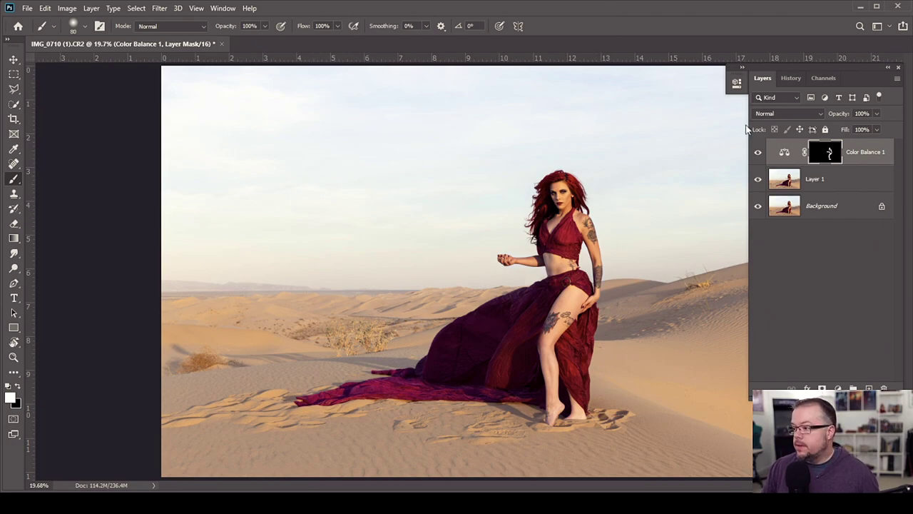
left_click(757, 152)
left_click(758, 154)
left_click(759, 154)
left_click(758, 154)
key("z")
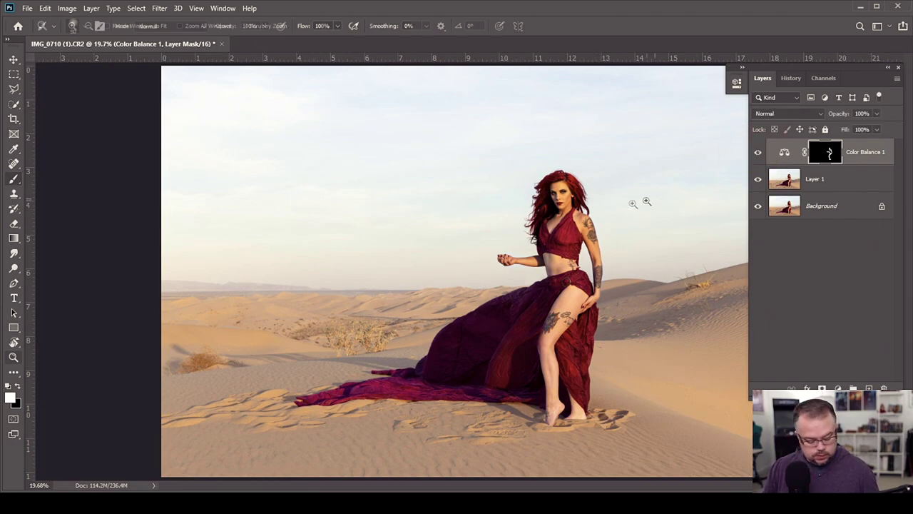
left_click(595, 211)
left_click(595, 210)
left_click(758, 153)
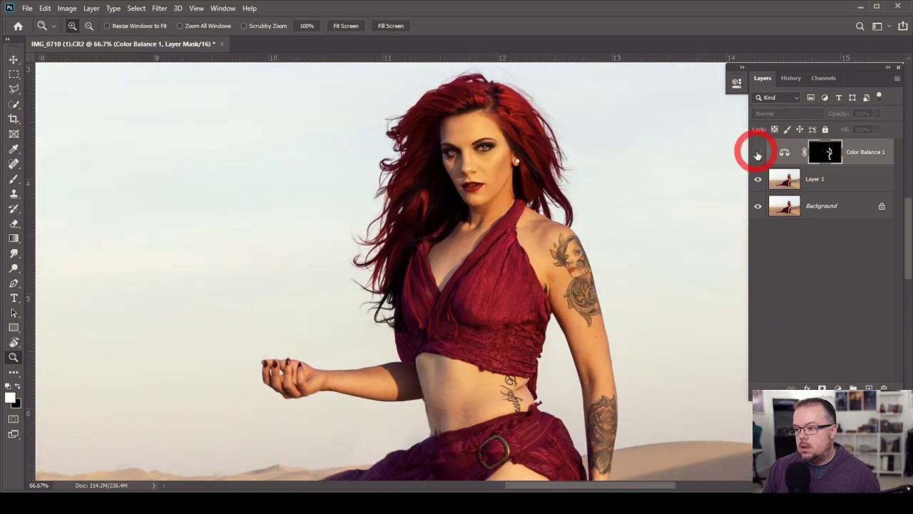
left_click(503, 168)
left_click(759, 153)
left_click(759, 153)
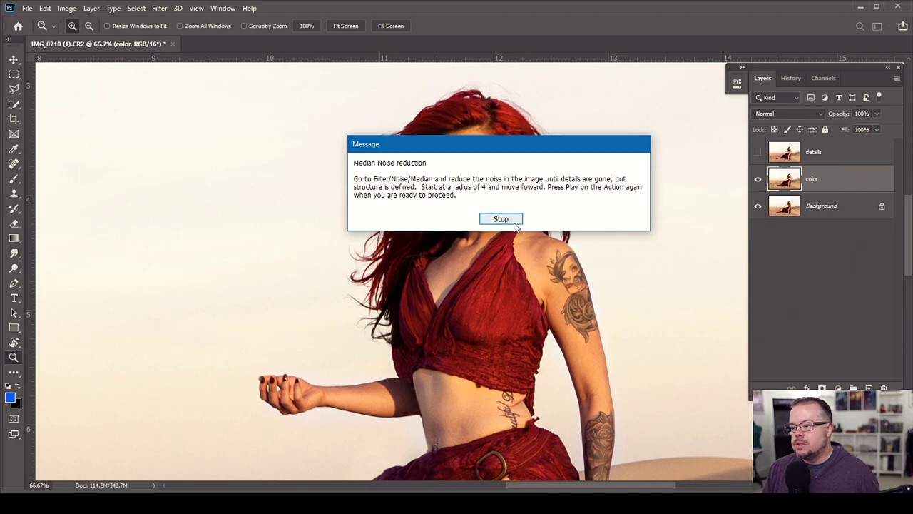
Dismiss the action's message and apply the Median noise filter to the color layer with a 3-pixel radius
left_click(501, 219)
left_click(158, 8)
mouse_move(238, 170)
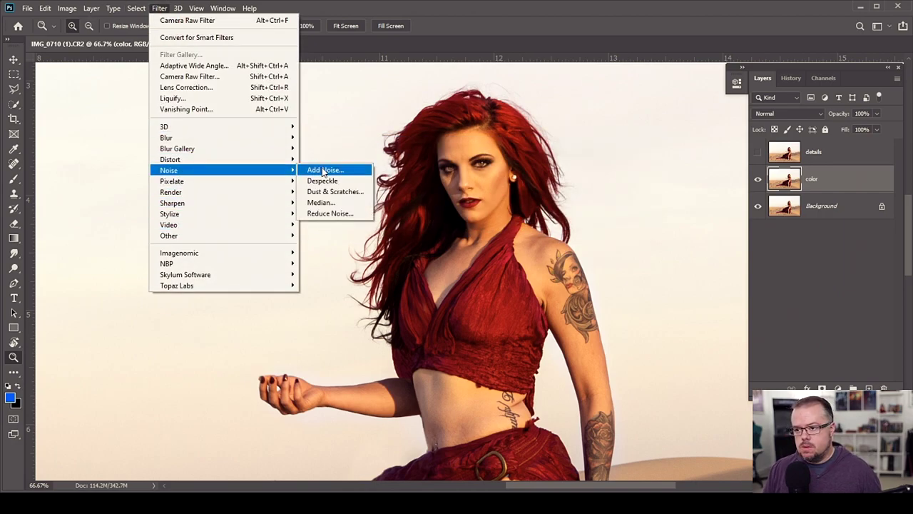
left_click(324, 170)
left_click(512, 108)
left_click(159, 8)
mouse_move(207, 170)
left_click(323, 202)
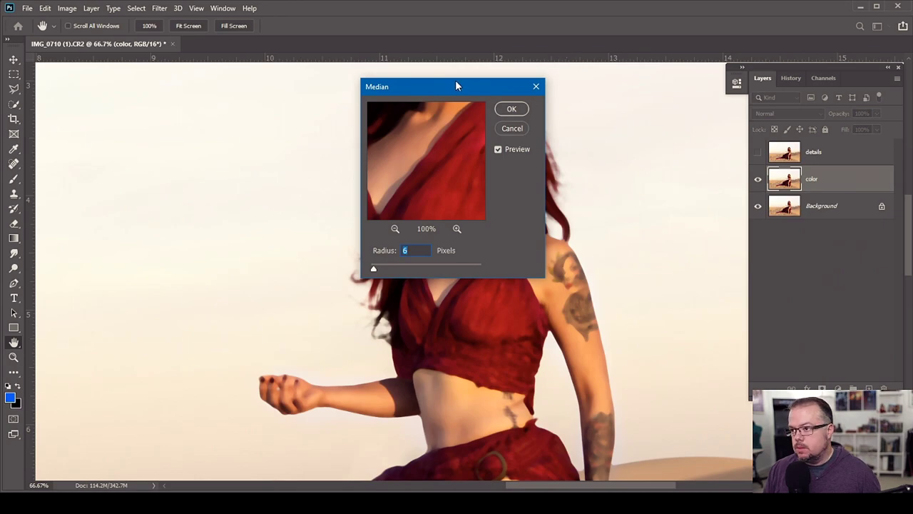
left_click_drag(455, 80, 247, 92)
type("3")
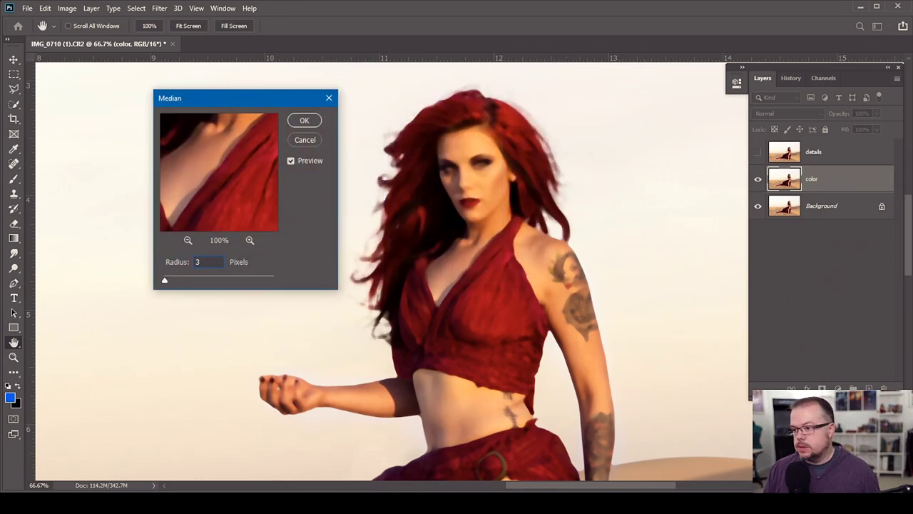
left_click(305, 121)
Even out the forehead texture on the Main Detail Layer using a 3 to 5 px Clone Stamp at 10% flow
key("z")
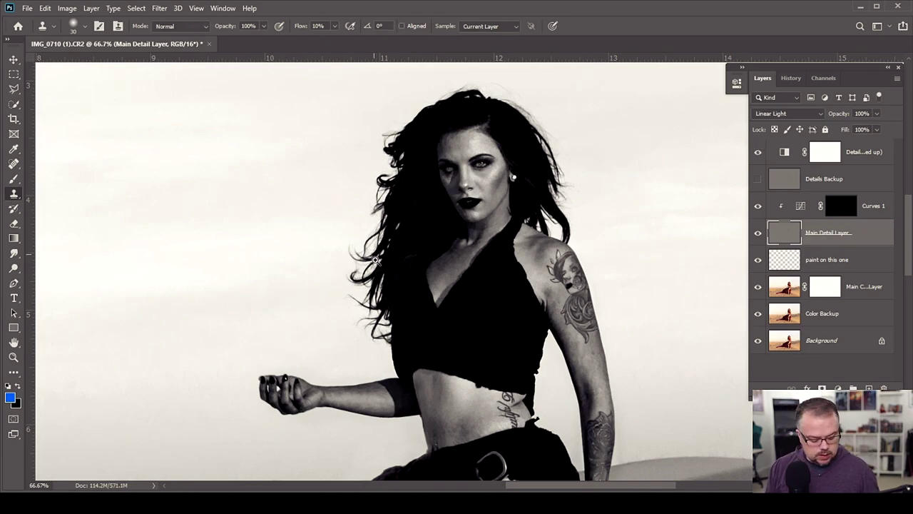
key("z")
left_click(495, 180)
left_click(494, 180)
left_click_drag(500, 189, 468, 243)
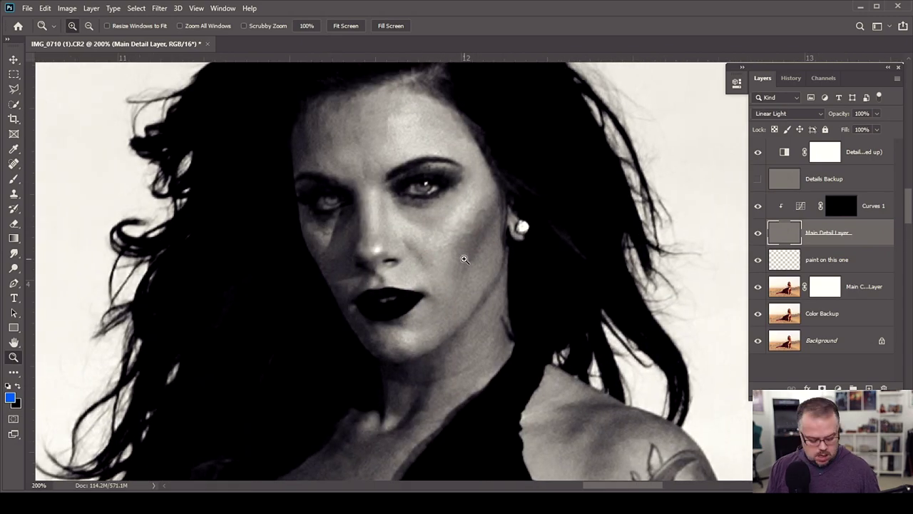
key("s")
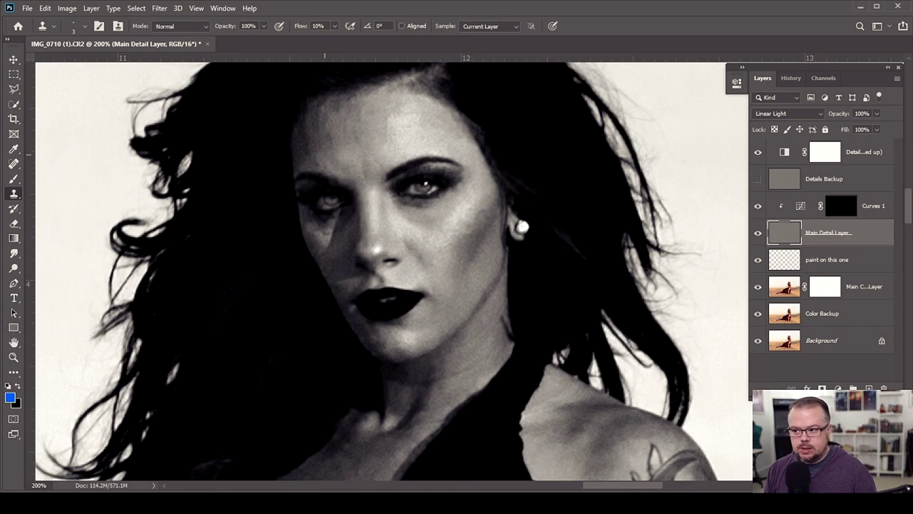
left_click(414, 135, "alt")
mouse_move(390, 124)
left_mouse_down()
mouse_move(387, 138)
mouse_move(352, 129)
left_mouse_up()
left_click(365, 143, "alt")
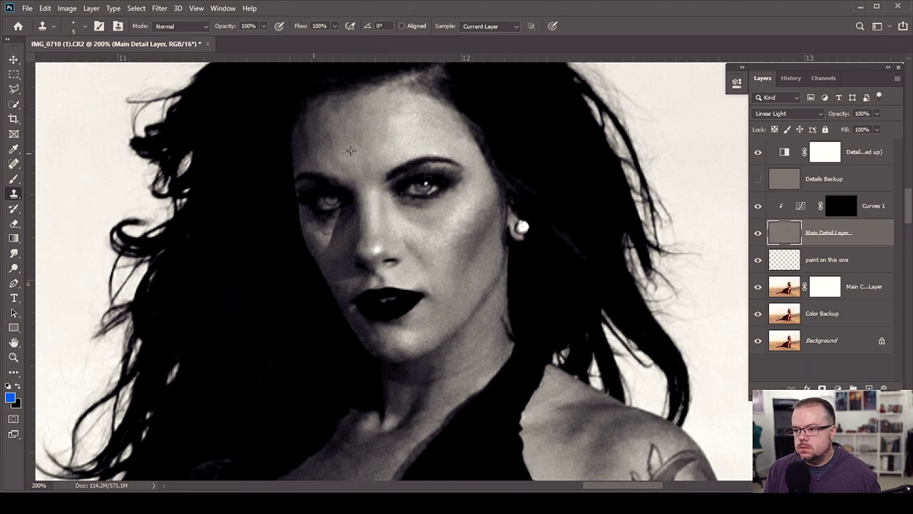
Clone Stamp over small blemishes on the cheek and around the mouth on the Main Detail Layer, and check the arm and midriff
left_click_drag(454, 261, 428, 172)
left_click(420, 201, "alt")
left_click_drag(404, 177, 407, 175)
left_click_drag(401, 141, 417, 161)
left_click(424, 145)
left_click(441, 135)
left_click(435, 123, "alt")
left_click(398, 168)
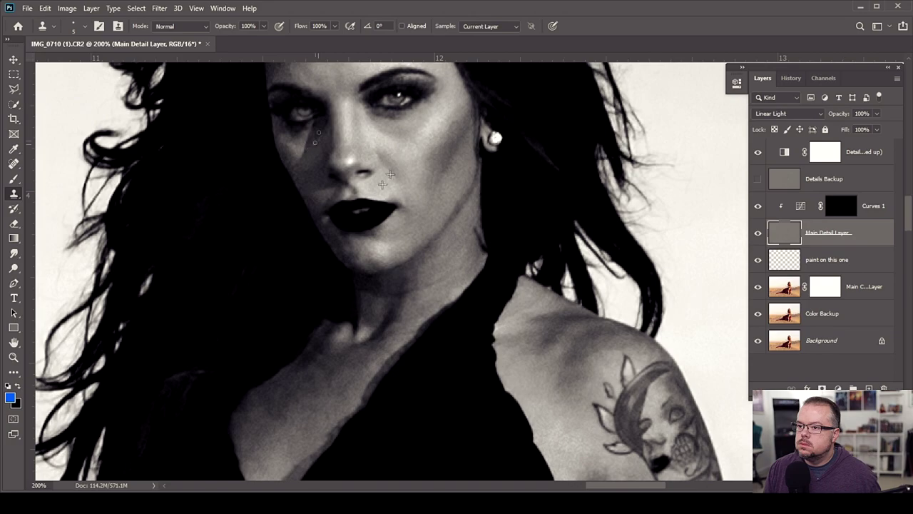
scroll(390, 174, "down", 10)
scroll(420, 301, "right", 8)
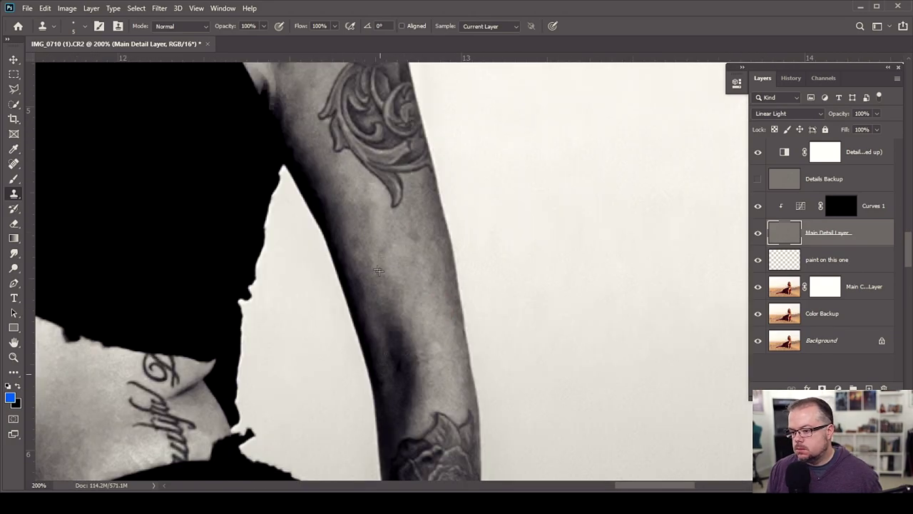
scroll(376, 270, "down", 4)
scroll(376, 264, "left", 10)
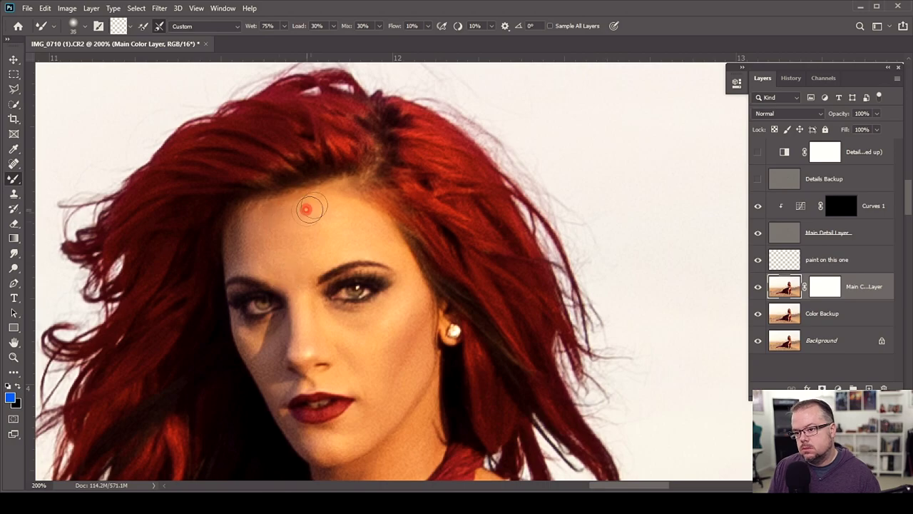
Blend the skin tones on the forehead and cheeks of the Main Color Layer with the Mixer Brush, varying the brush size
left_click(306, 204)
left_click(354, 229)
key("bracketleft")
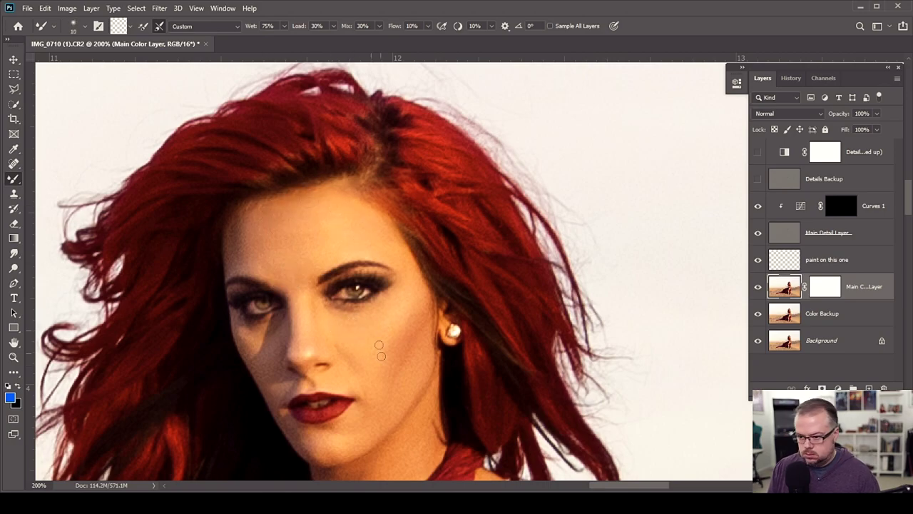
scroll(361, 268, "down", 3)
left_click_drag(449, 381, 411, 289)
left_click_drag(471, 280, 374, 237)
key("bracketright")
key("bracketright")
key("bracketright")
key("bracketright")
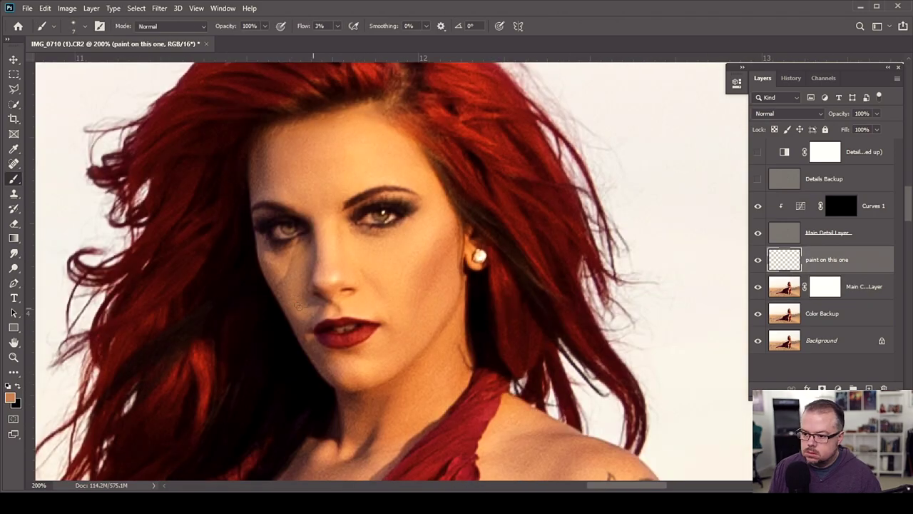
Paint skin tone over the shaded cheek on the "paint on this one" layer at 3% flow, and clone cheek texture on the Main Detail Layer
left_click(305, 301)
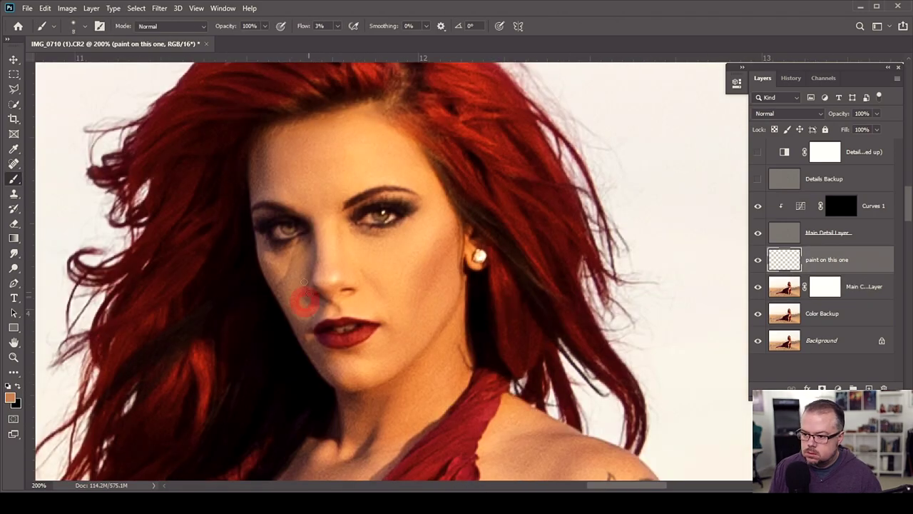
key("bracketright")
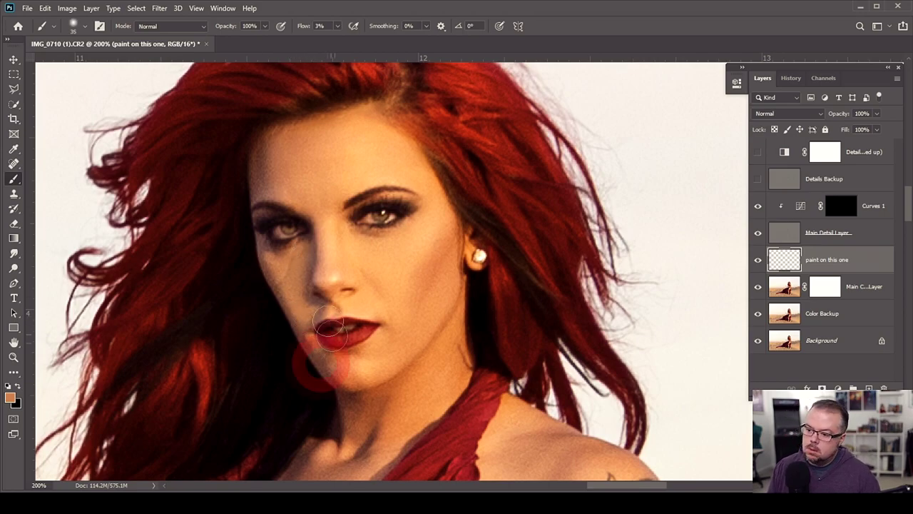
key("alt+bracketright")
key("s")
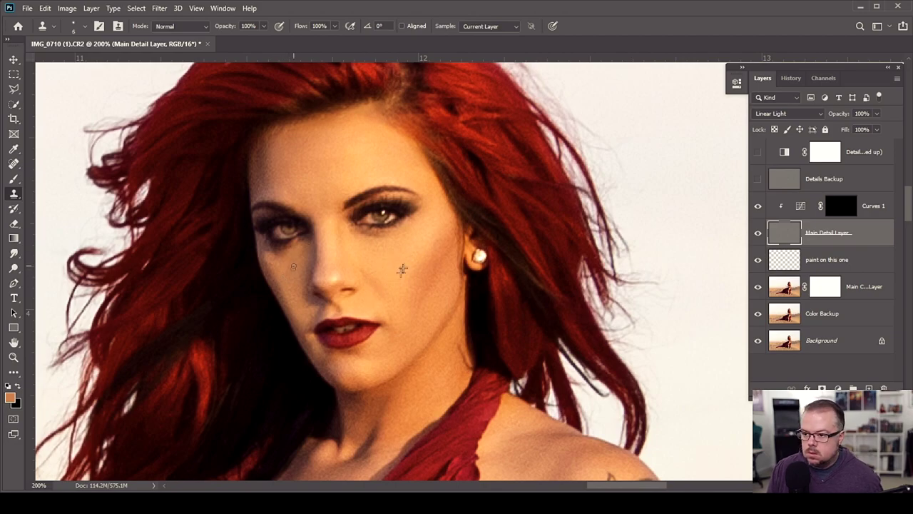
Smooth the body skin by painting skin tone on the "paint on this one" layer and blending the Main Color Layer with the Mixer Brush
scroll(400, 263, "down", 15)
key("b")
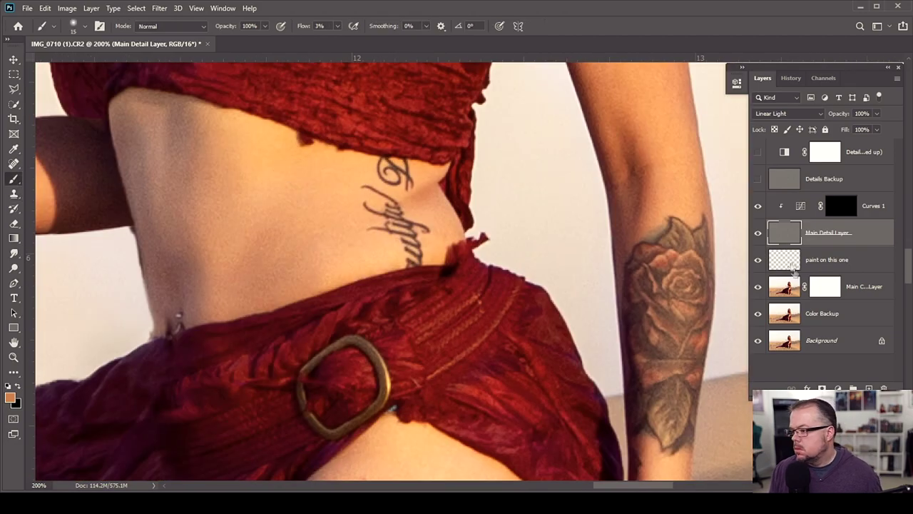
key("alt+bracketleft")
left_click_drag(314, 269, 497, 289)
left_click_drag(514, 410, 407, 105)
left_click(788, 291)
key("shift+b")
key("bracketright")
key("bracketright")
key("bracketright")
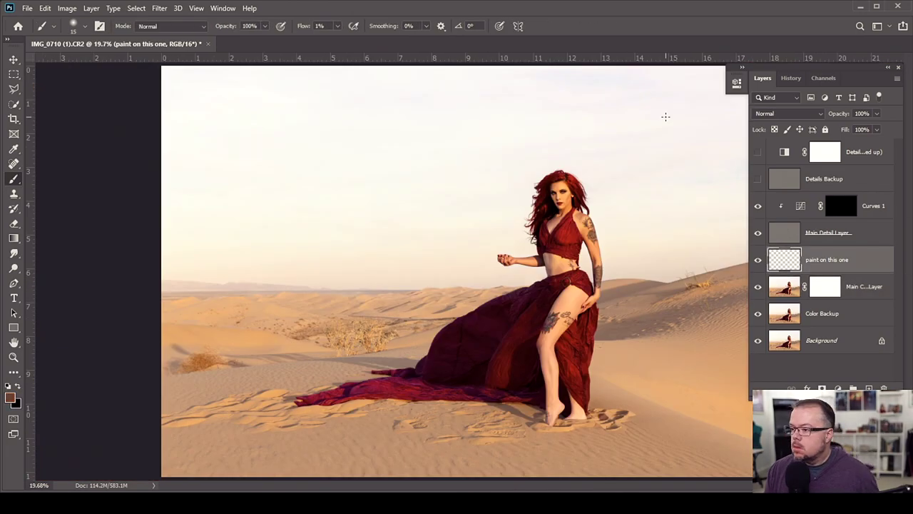
Paint skin tone around the eyes and nose on the "paint on this one" layer with a 5 px brush at 1% flow
key("z")
left_click(501, 201)
left_click(501, 200)
left_click(501, 200)
left_click(556, 206)
left_click(595, 182)
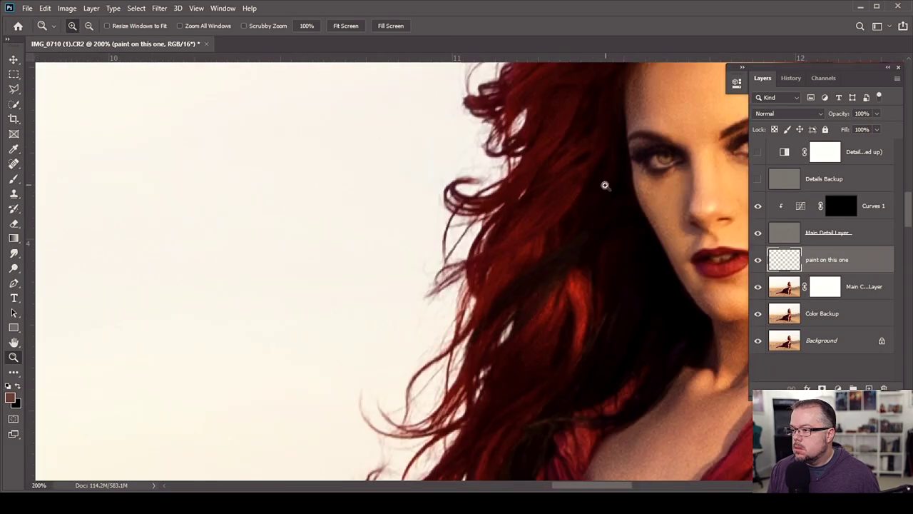
left_click(604, 185)
key("b")
key("bracketleft")
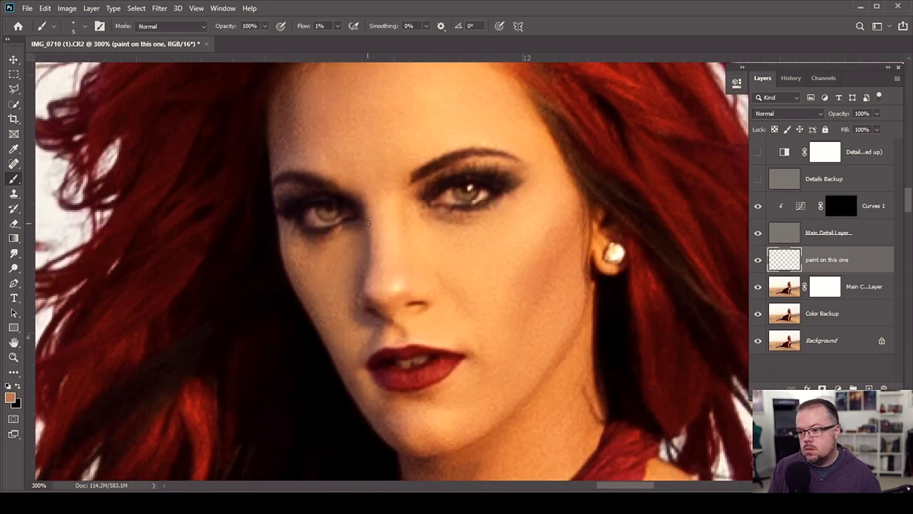
key("ctrl+0")
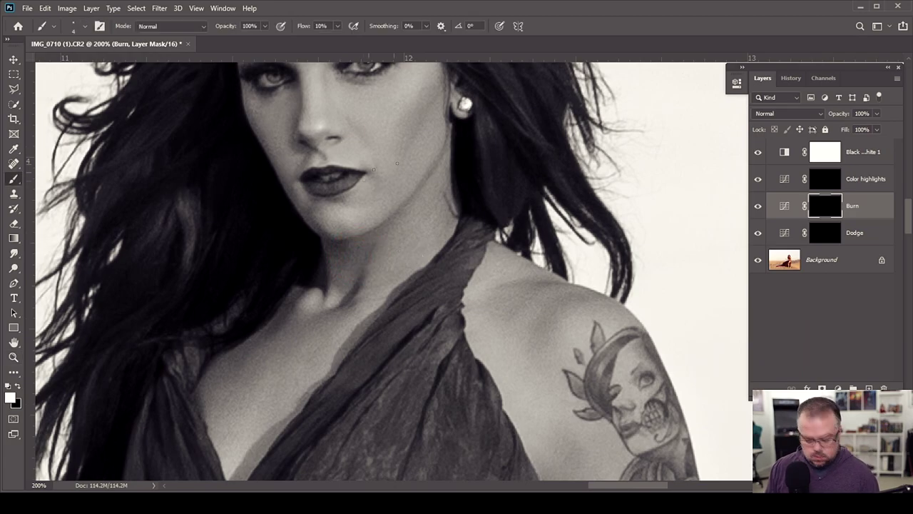
Paint white on the Burn mask around the lips and eyes with a 4 to 10 px brush at 10% and 5% flow
left_click(408, 204)
left_click(335, 311)
key("bracketleft")
key("bracketleft")
key("bracketleft")
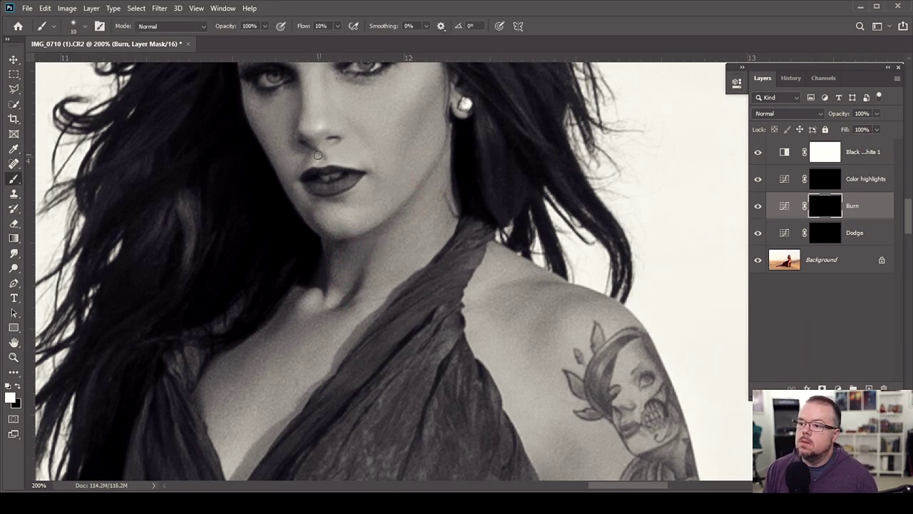
scroll(332, 137, "up", 3)
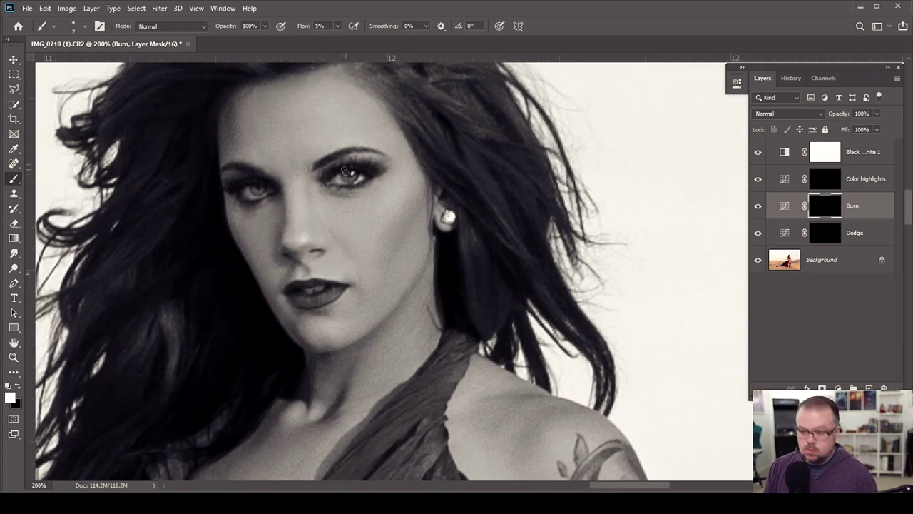
key("bracketleft")
key("bracketleft")
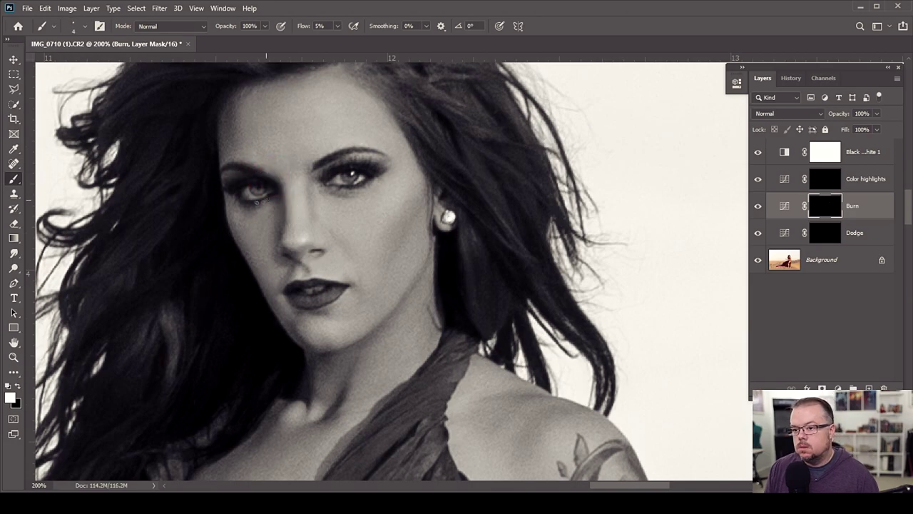
Deepen the shadows of the face and hair by painting white on the Burn mask with a range of larger brush sizes
key("bracketright")
key("bracketright")
key("bracketright")
key("bracketright")
key("bracketright")
key("bracketright")
key("bracketright")
key("bracketright")
key("bracketright")
key("bracketleft")
key("bracketleft")
key("bracketleft")
key("bracketleft")
key("bracketright")
key("bracketright")
key("bracketright")
key("bracketright")
left_click_drag(316, 428, 360, 217)
left_click_drag(324, 258, 280, 280)
left_click_drag(599, 202, 485, 201)
mouse_move(379, 70)
left_mouse_down()
mouse_move(388, 289)
mouse_move(408, 371)
left_mouse_up()
Raise the brush flow to 30% and burn finer shadow areas on the Burn mask with a smaller brush
key("shift+3")
key("bracketleft")
key("bracketleft")
key("bracketleft")
key("bracketleft")
key("bracketleft")
left_click_drag(471, 284, 473, 322)
left_click_drag(414, 166, 381, 190)
Set the brush flow to 20% and burn broader shadow areas of the hair with a larger brush
key("shift+2")
key("bracketright")
key("bracketright")
key("bracketright")
key("bracketright")
key("bracketright")
key("bracketright")
left_click_drag(344, 99, 321, 143)
left_click_drag(222, 167, 298, 242)
Burn the darker hair strands and the fabric folds of the halter top with a 9 to 15 px brush at 20% flow
key("bracketleft")
key("bracketleft")
key("bracketleft")
key("bracketleft")
key("bracketleft")
key("bracketleft")
mouse_move(355, 173)
left_mouse_down()
mouse_move(387, 192)
mouse_move(481, 203)
left_mouse_up()
mouse_move(299, 340)
left_mouse_down()
mouse_move(362, 233)
mouse_move(392, 263)
left_mouse_up()
left_click_drag(245, 361, 276, 338)
left_click_drag(283, 250, 251, 229)
left_click_drag(287, 179, 318, 138)
left_click_drag(285, 383, 289, 242)
left_click_drag(239, 296, 224, 310)
scroll(259, 277, "down", 6)
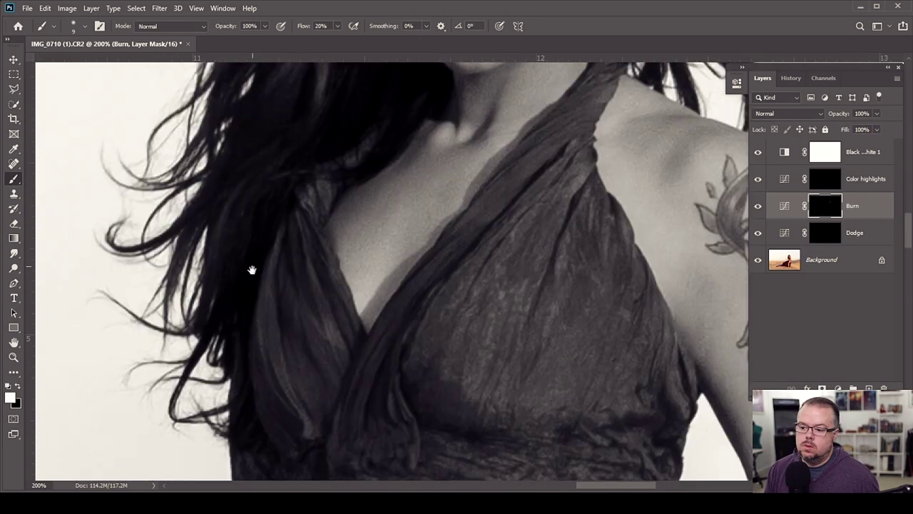
left_click_drag(416, 294, 341, 234)
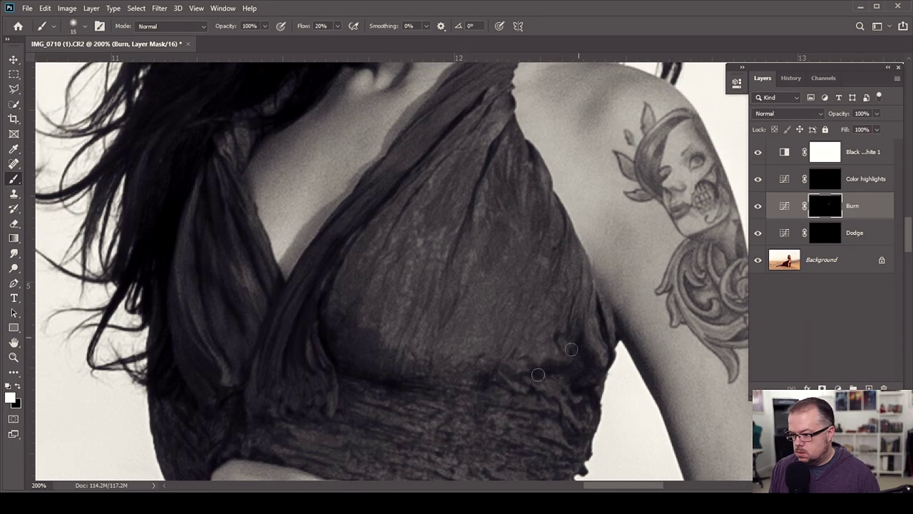
Paint white on the Dodge mask over the hair highlights with a 25 to 30 px brush at 20% flow
scroll(302, 347, "up", 10)
left_click(855, 233)
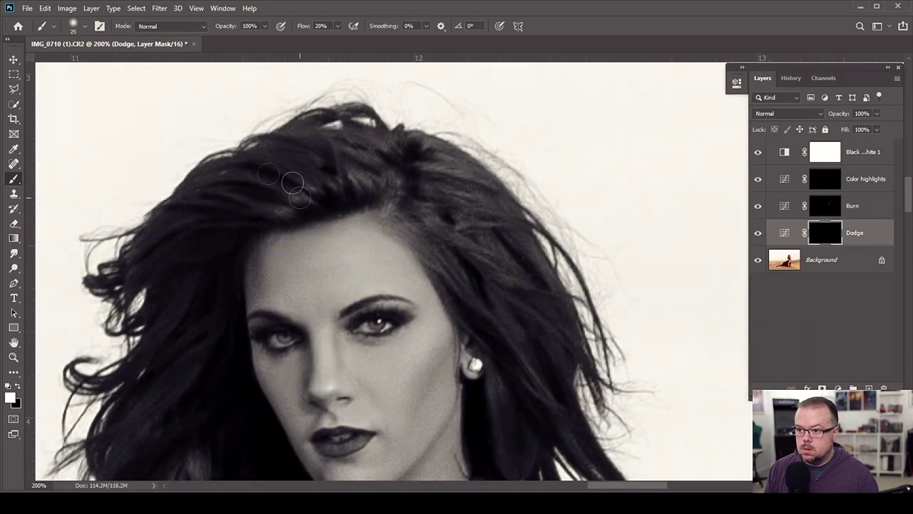
scroll(264, 230, "down", 3)
scroll(265, 231, "left", 3)
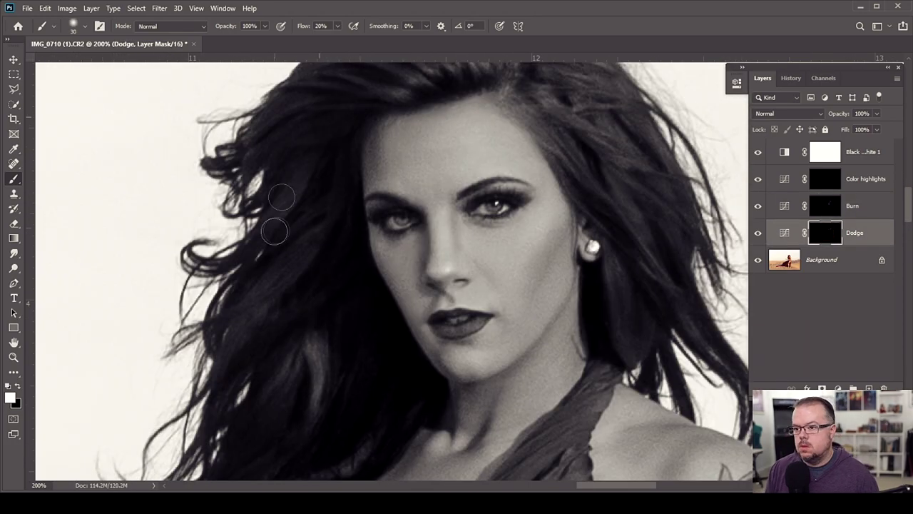
scroll(297, 195, "up", 2)
scroll(347, 272, "down", 5)
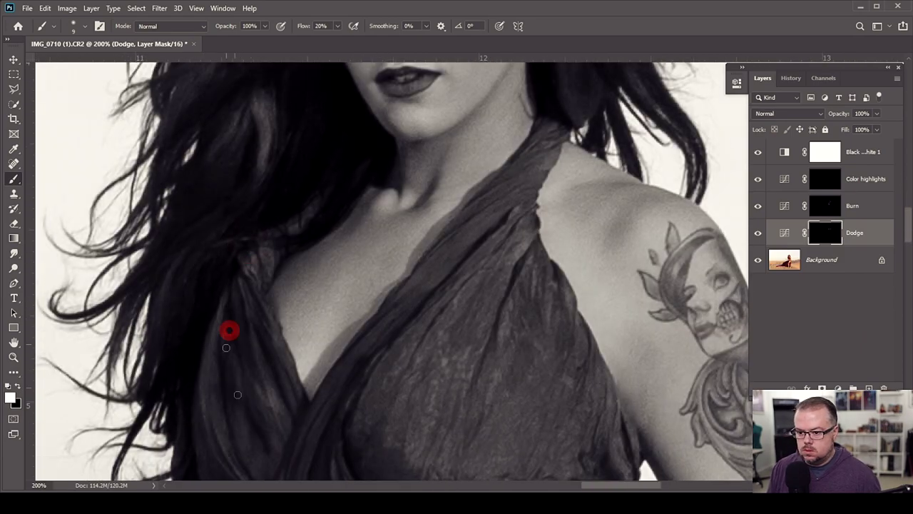
Paint on the Dodge mask over the halter top's fold highlights at 20% flow, increasing the brush to about 60 px for broader areas
left_click_drag(227, 335, 292, 186)
key("bracketright")
key("bracketright")
key("bracketright")
left_click_drag(334, 227, 348, 277)
left_click_drag(401, 302, 412, 377)
key("bracketright")
key("bracketright")
key("bracketright")
key("bracketright")
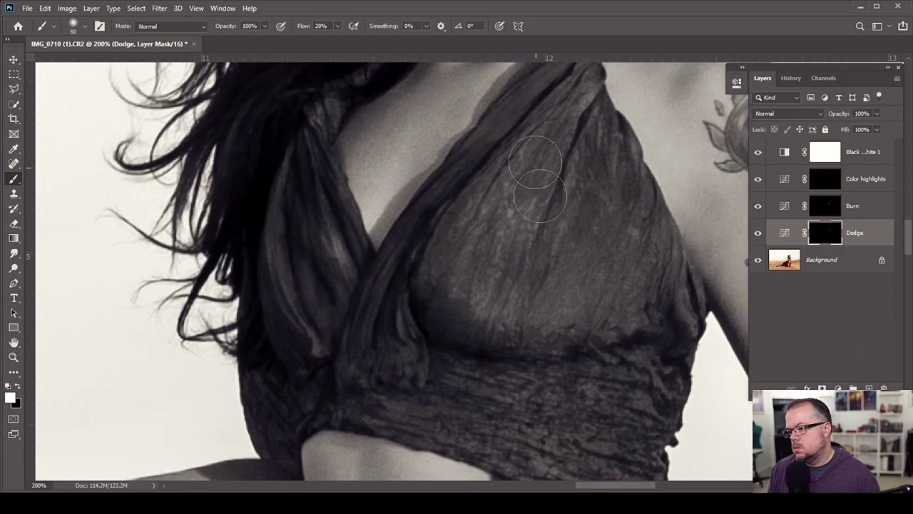
Burn the creases in the halter top's gathered lower band on the Burn mask with a 7 to 9 px brush at 20% flow
key("bracketleft")
key("bracketleft")
key("bracketleft")
key("bracketleft")
key("bracketleft")
key("bracketleft")
scroll(515, 228, "down", 5)
scroll(432, 271, "left", 4)
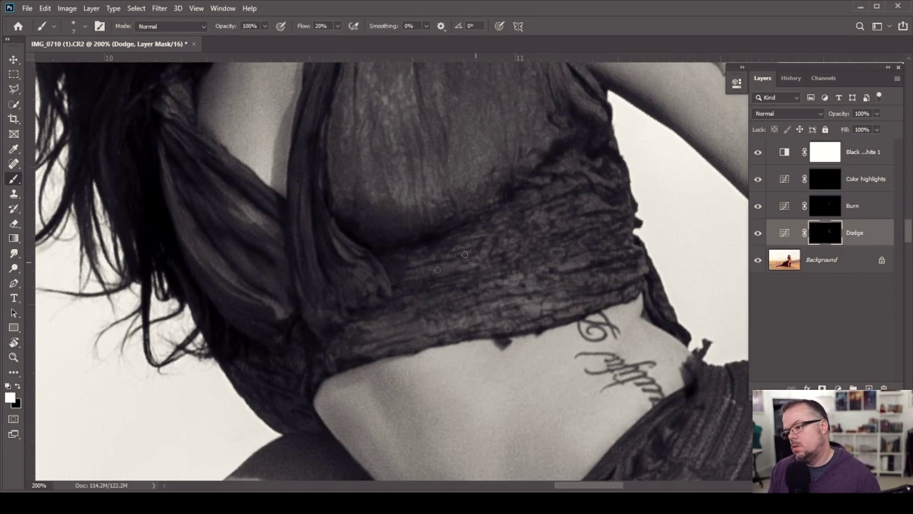
key("alt+bracketright")
left_click_drag(358, 332, 484, 307)
left_click_drag(376, 351, 442, 331)
left_click_drag(413, 274, 478, 251)
key("bracketright")
left_click_drag(308, 348, 287, 182)
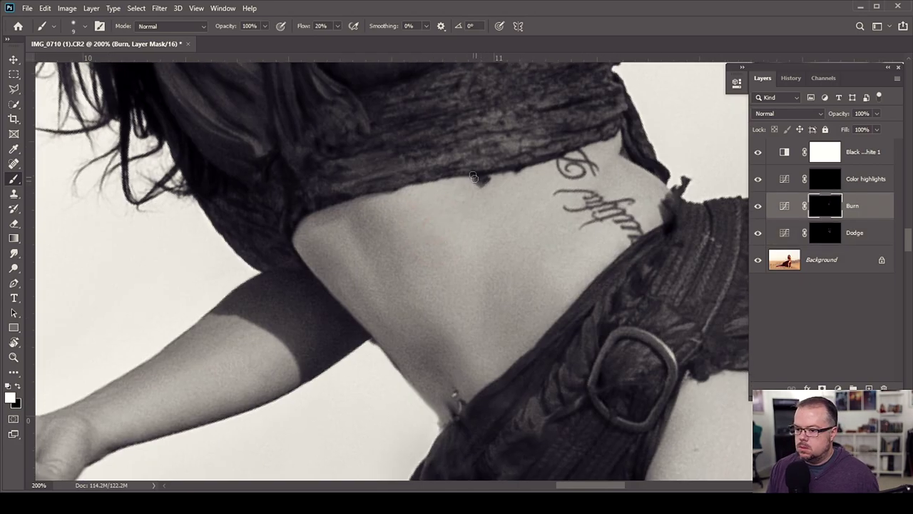
Set the brush flow to 5% and burn the soft shadows on the midriff with a 40 px brush
key("Escape")
key("shift+0")
key("shift+5")
key("bracketright")
key("bracketright")
key("bracketright")
key("bracketright")
key("bracketright")
key("bracketright")
key("bracketright")
key("bracketright")
left_click_drag(359, 154, 470, 252)
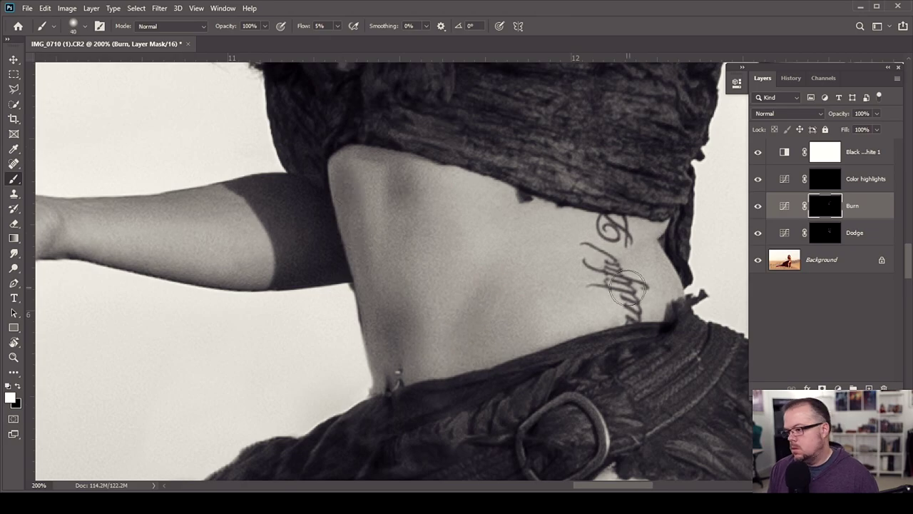
left_click_drag(572, 178, 405, 20)
Raise the brush flow to 20% and burn the fine shadows in the skirt's folds with a smaller brush
key("shift+3")
key("bracketleft")
key("bracketleft")
key("bracketleft")
key("bracketleft")
key("bracketleft")
key("bracketleft")
key("bracketleft")
left_click_drag(292, 255, 274, 297)
left_click_drag(348, 243, 327, 274)
left_click_drag(385, 227, 348, 264)
left_click_drag(311, 305, 278, 332)
left_click_drag(315, 331, 240, 346)
left_click_drag(522, 188, 456, 235)
left_click_drag(564, 183, 494, 257)
left_click_drag(471, 251, 433, 266)
left_click_drag(469, 185, 422, 213)
left_click_drag(517, 265, 592, 321)
left_click_drag(558, 268, 619, 319)
left_click_drag(228, 327, 442, 188)
Burn the broad dark areas of the flowing skirt, enlarging the brush to 125 px at 20% flow
key("bracketright")
key("bracketright")
key("ctrl+0")
left_click(499, 331, "ctrl")
left_click(500, 330, "ctrl")
key("bracketright")
key("bracketright")
key("bracketright")
left_click_drag(492, 199, 454, 271)
left_click_drag(421, 386, 387, 378)
key("bracketright")
key("bracketright")
key("bracketright")
key("bracketright")
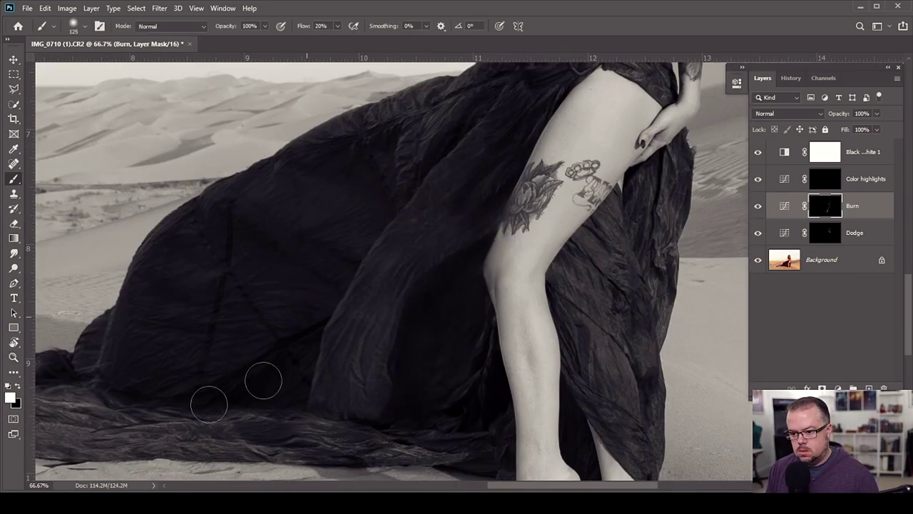
left_click_drag(305, 323, 144, 410)
Burn the shadows along the skirt's trailing fabric on the sand with a brush of about 80 px at 20% flow
key("bracketleft")
key("bracketleft")
key("bracketleft")
key("bracketright")
mouse_move(139, 329)
left_mouse_down()
mouse_move(300, 260)
mouse_move(414, 261)
left_mouse_up()
key("bracketright")
key("bracketright")
key("bracketleft")
key("bracketleft")
key("bracketleft")
key("bracketleft")
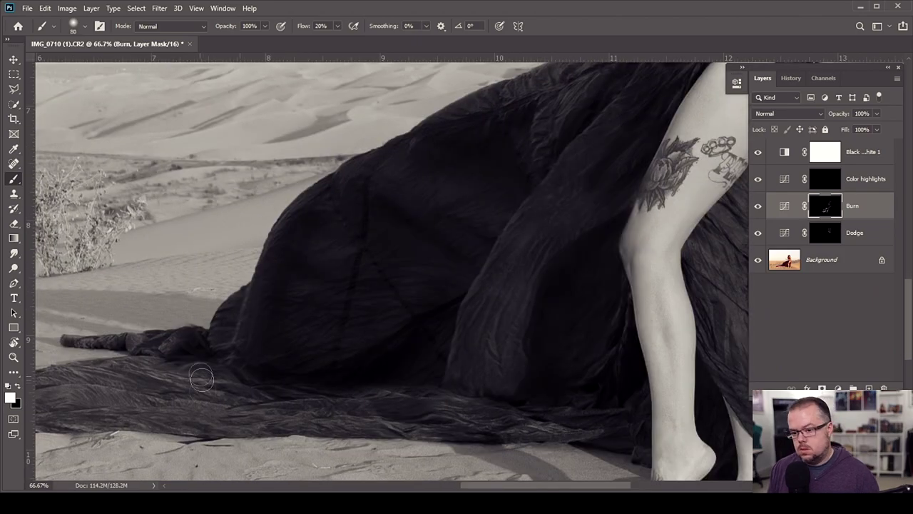
left_click_drag(255, 381, 136, 386)
left_click_drag(508, 387, 178, 390)
left_click_drag(371, 325, 421, 385)
left_click_drag(439, 253, 454, 416)
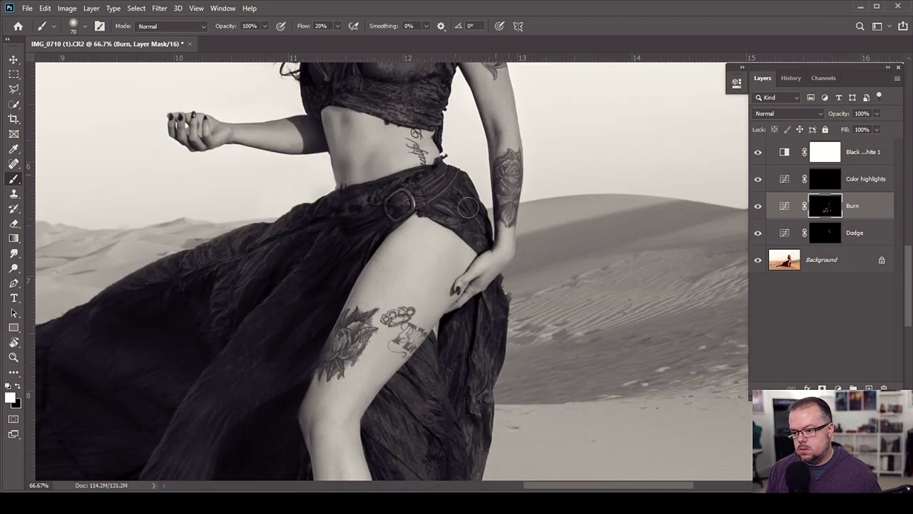
Burn the remaining dark folds in the upper part of the skirt with a 70 px brush at 20% flow
left_click_drag(392, 312, 412, 133)
left_click_drag(332, 264, 358, 269)
mouse_move(395, 393)
left_mouse_down()
mouse_move(424, 387)
mouse_move(416, 399)
left_mouse_up()
left_click_drag(247, 260, 282, 456)
Dodge the skirt near the hip on the Dodge mask with a 30 px brush at 10% flow, keeping the layer's fill at 100%
left_click(830, 235)
key("shift+1")
key("bracketleft")
key("bracketleft")
key("bracketleft")
key("bracketleft")
left_click_drag(488, 192, 487, 206)
left_click(450, 217, "ctrl")
key("shift+2")
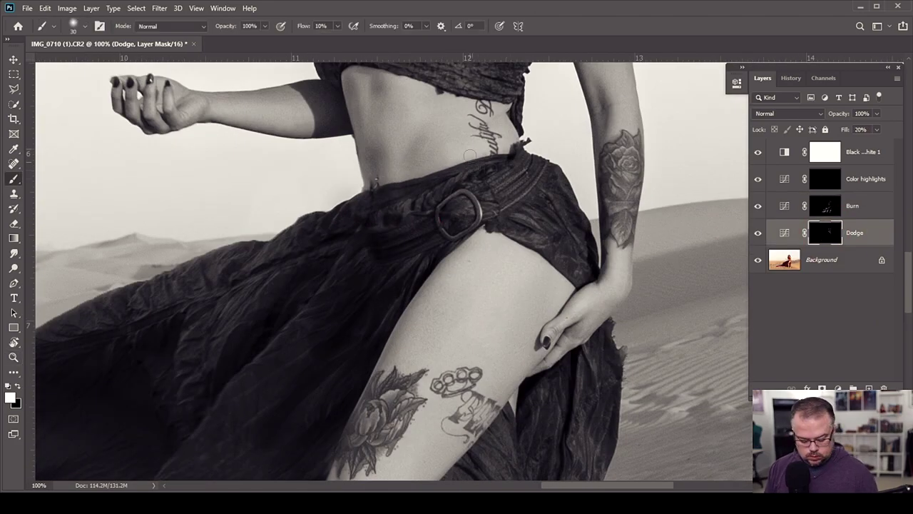
left_click_drag(877, 129, 896, 151)
Dodge the fine fold highlights along the upper edge of the flowing skirt with a 30 px brush at 10% flow
left_click(573, 239)
key("bracketleft")
left_click(361, 321)
left_click_drag(278, 277, 267, 292)
key("bracketright")
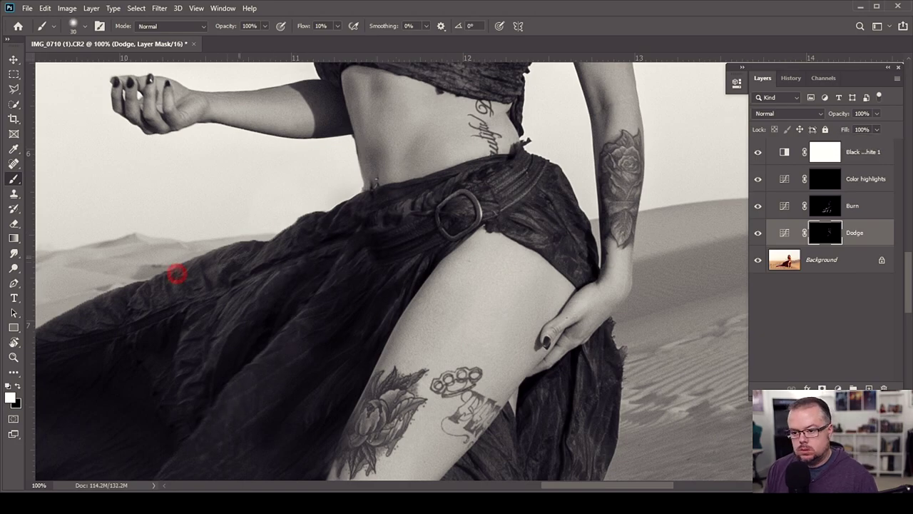
left_click_drag(176, 273, 191, 303)
Dodge the broad folds of the flowing skirt at 10% flow, enlarging the brush to 125 px
key("bracketright")
key("bracketright")
key("bracketright")
key("bracketright")
key("bracketright")
key("bracketright")
key("bracketright")
key("bracketright")
key("bracketright")
left_click_drag(185, 359, 401, 202)
left_click_drag(181, 234, 282, 276)
key("bracketright")
key("bracketright")
key("bracketright")
key("bracketright")
left_click_drag(400, 357, 427, 241)
left_click_drag(365, 366, 369, 413)
left_click_drag(147, 236, 296, 314)
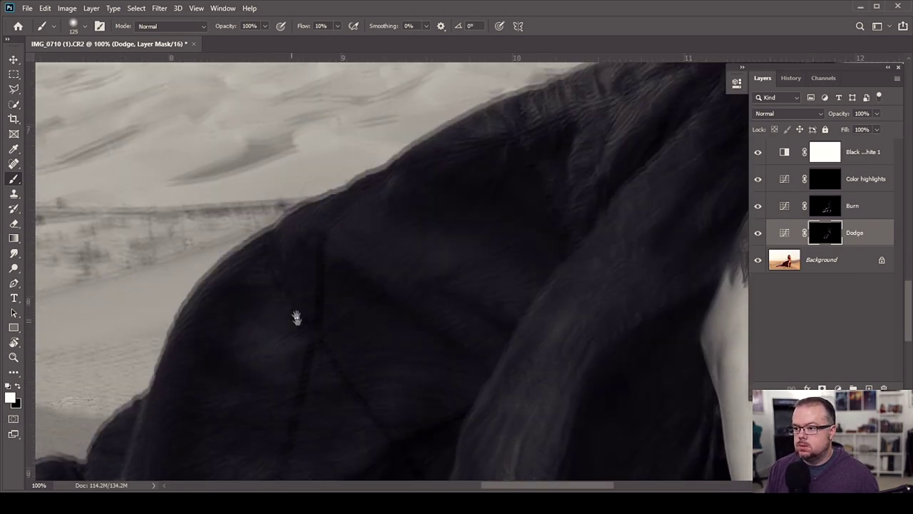
Dodge the large billowing skirt panels beside the leg, reducing the brush from 125 to 70 px at 10% flow
left_click_drag(696, 211, 309, 236)
mouse_move(278, 457)
left_mouse_down()
mouse_move(244, 295)
mouse_move(307, 361)
left_mouse_up()
key("bracketleft")
key("bracketleft")
key("bracketleft")
key("bracketleft")
left_click_drag(430, 321, 385, 292)
left_click_drag(410, 144, 369, 341)
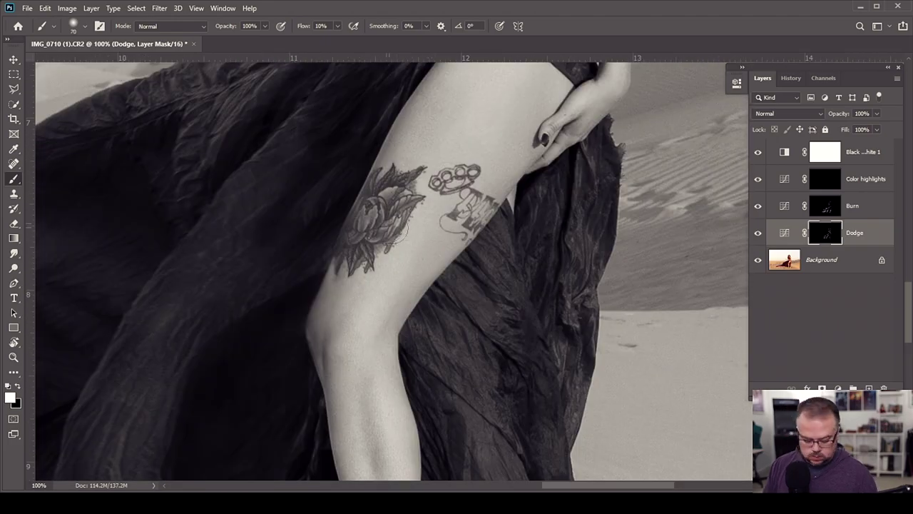
Dodge the fabric highlights behind the leg and around the hip with a 60 to 70 px brush at 10% flow
left_click_drag(445, 221, 368, 396)
left_click_drag(412, 236, 400, 388)
left_click(317, 207)
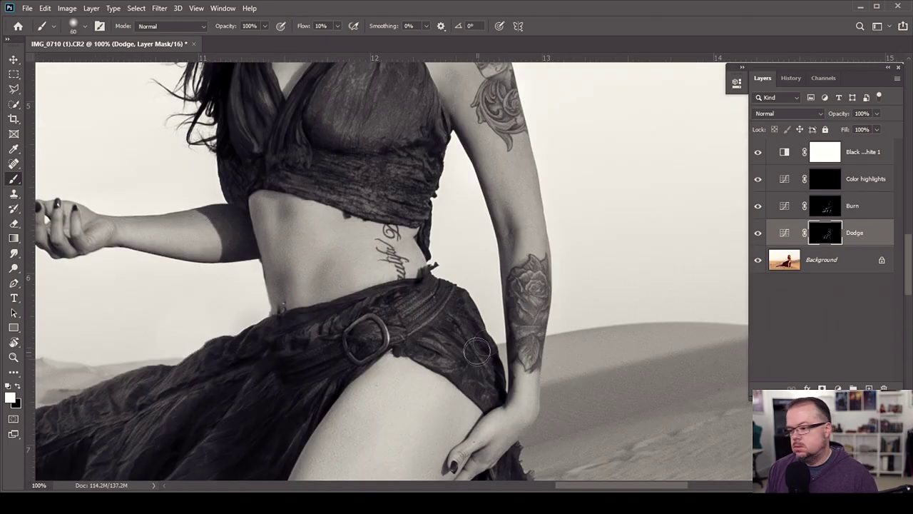
left_click_drag(483, 105, 481, 308)
left_click_drag(421, 449, 437, 86)
left_click_drag(413, 428, 423, 258)
Burn the dark folds of the skirt behind the leg on the Burn mask with a 35 px brush at 10% flow
key("bracketleft")
key("alt+bracketright")
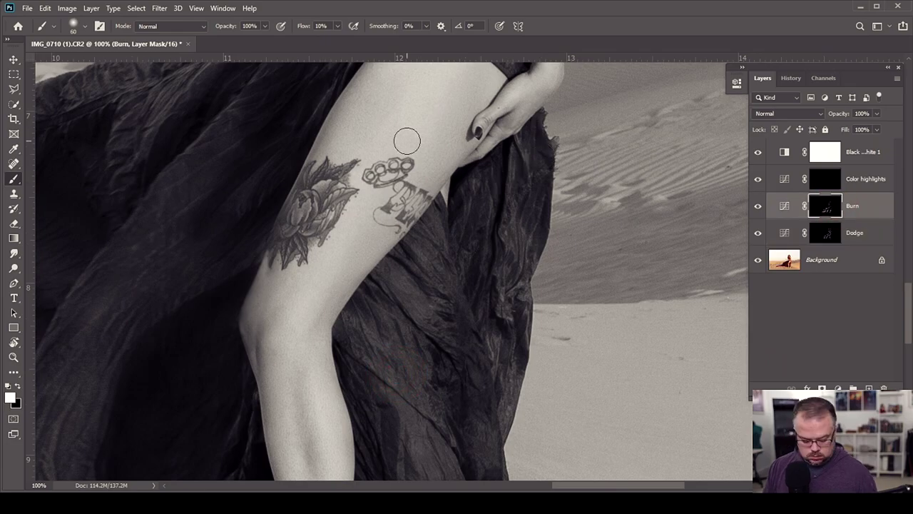
key("bracketleft")
key("bracketleft")
key("bracketleft")
key("bracketleft")
left_click_drag(359, 428, 338, 282)
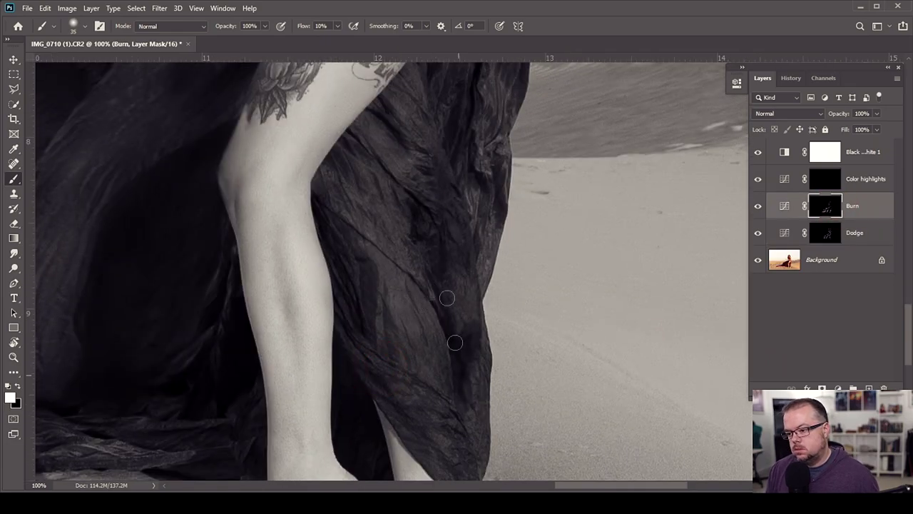
left_click(161, 310)
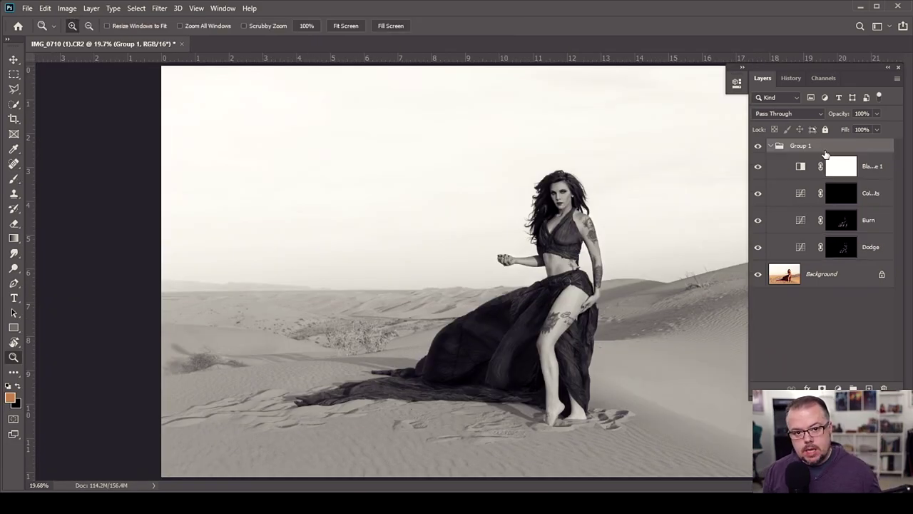
Hide the Black & White 1 layer and toggle the visibility of Group 1 to compare the image before and after dodging and burning
left_click(759, 146)
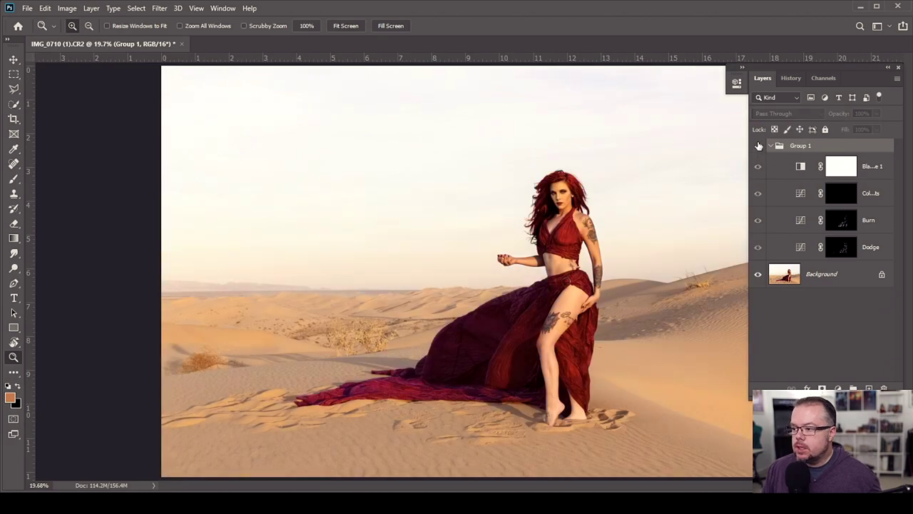
left_click(759, 145)
left_click(759, 146)
left_click(758, 146)
left_click(759, 166)
left_click(760, 148)
left_click(760, 148)
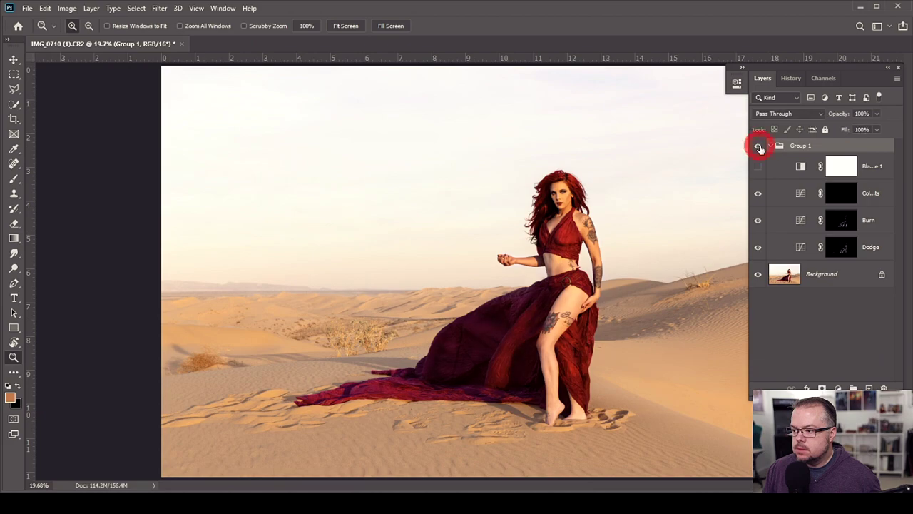
Switch Group 1 off and on repeatedly to examine the dodge and burn effect on the model's hair, skin and dress
left_click(759, 147)
left_click(758, 147)
left_click(759, 146)
left_click(759, 147)
left_click(759, 147)
left_click(759, 147)
left_click(759, 147)
left_click(758, 146)
left_click(758, 147)
left_click(759, 146)
left_click(759, 146)
left_click(759, 147)
left_click(759, 147)
left_click(758, 146)
left_click(758, 146)
left_click(758, 146)
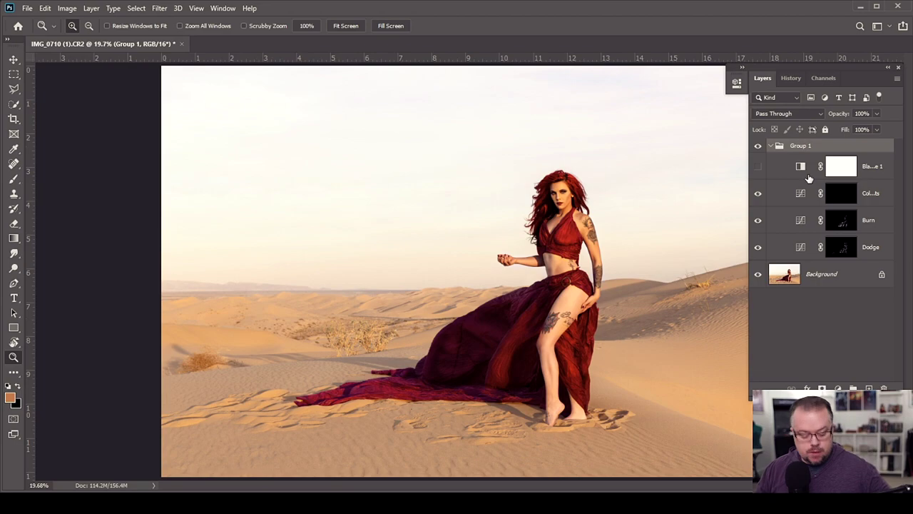
Merge all visible layers, including the dodge and burn group, into the Background layer
key("ctrl+shift+e")
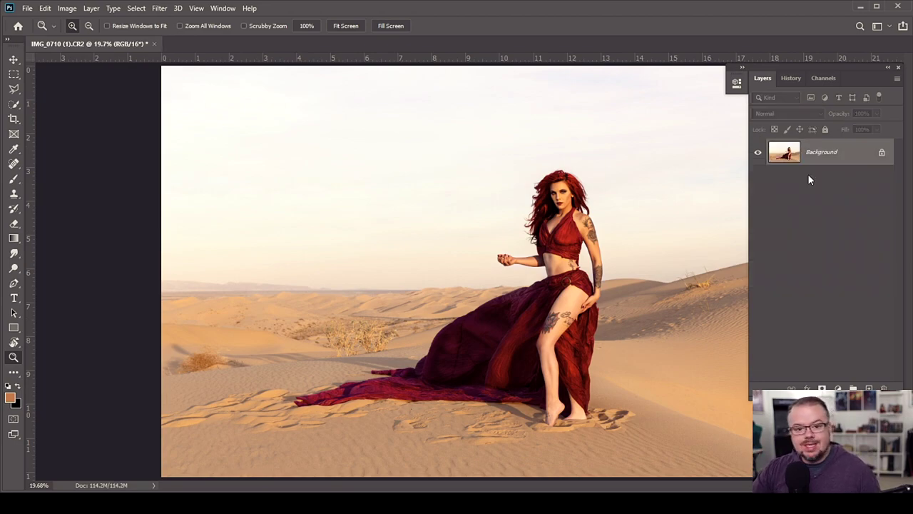